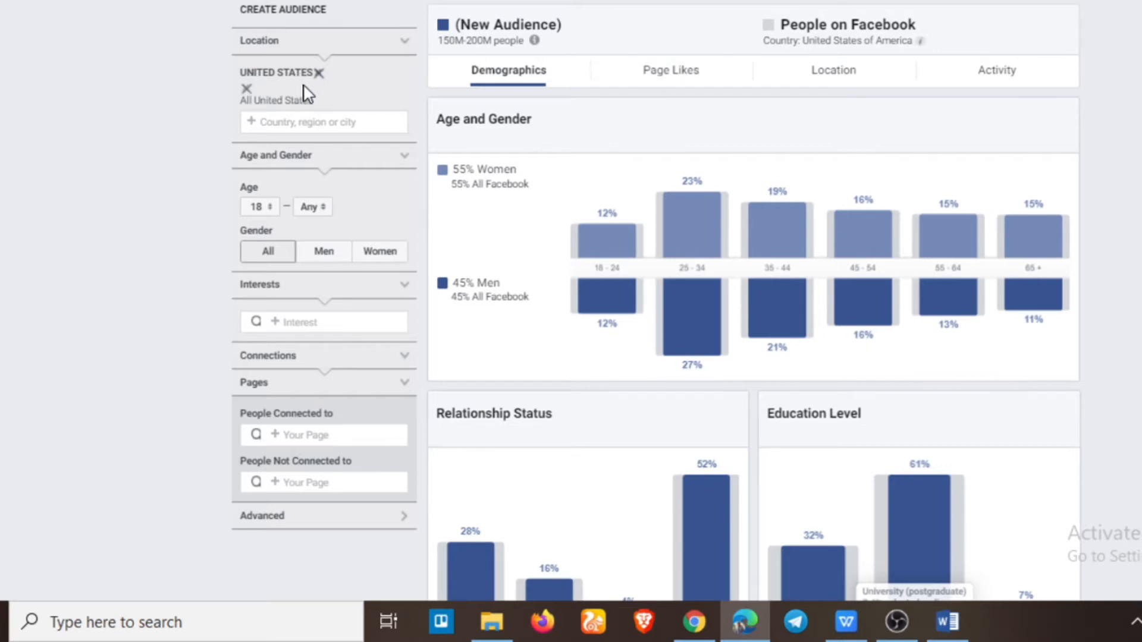
# Remove the United States location from the audience and add the United States back as its country.
pyautogui.click(247, 89)
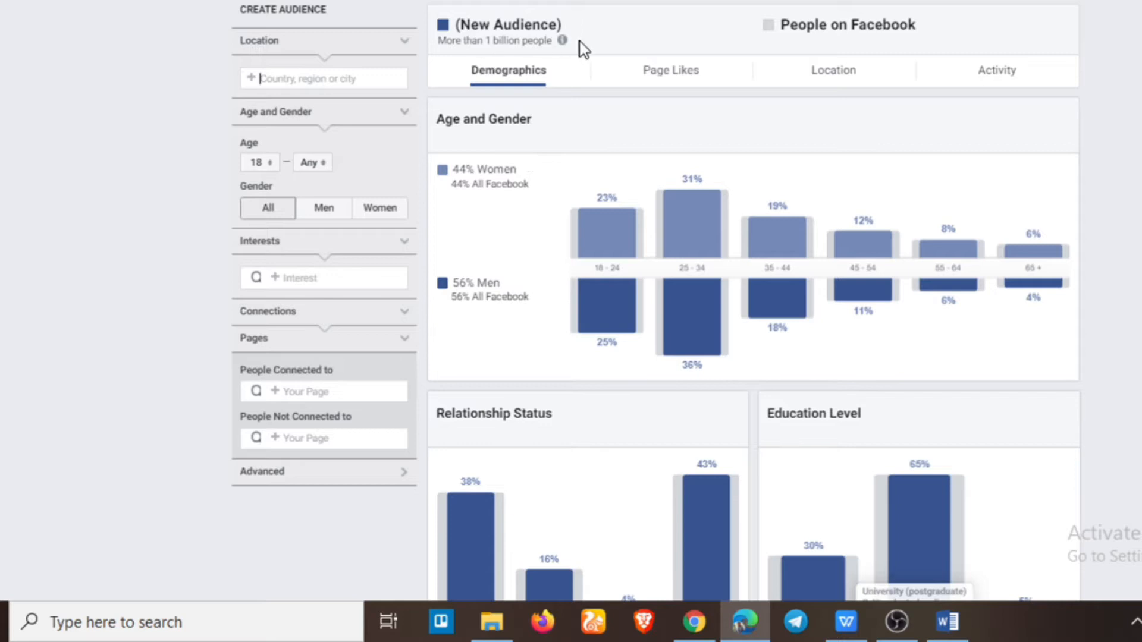
pyautogui.moveTo(562, 41)
pyautogui.write('united')
pyautogui.press('Down')
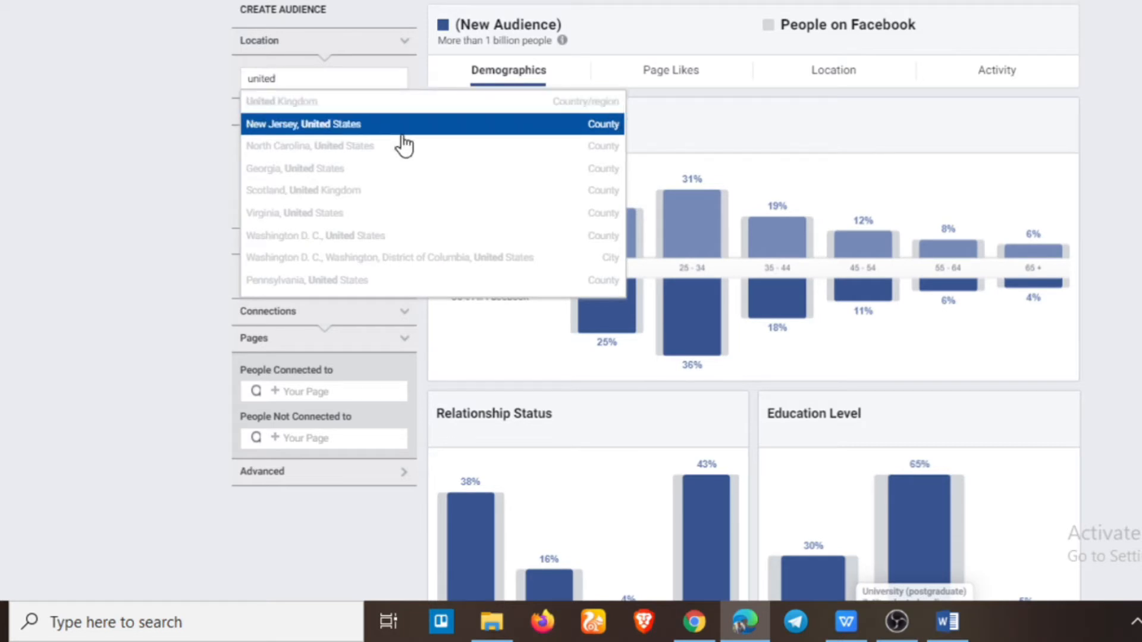
pyautogui.write('st')
pyautogui.tripleClick(334, 75)
pyautogui.write('uni')
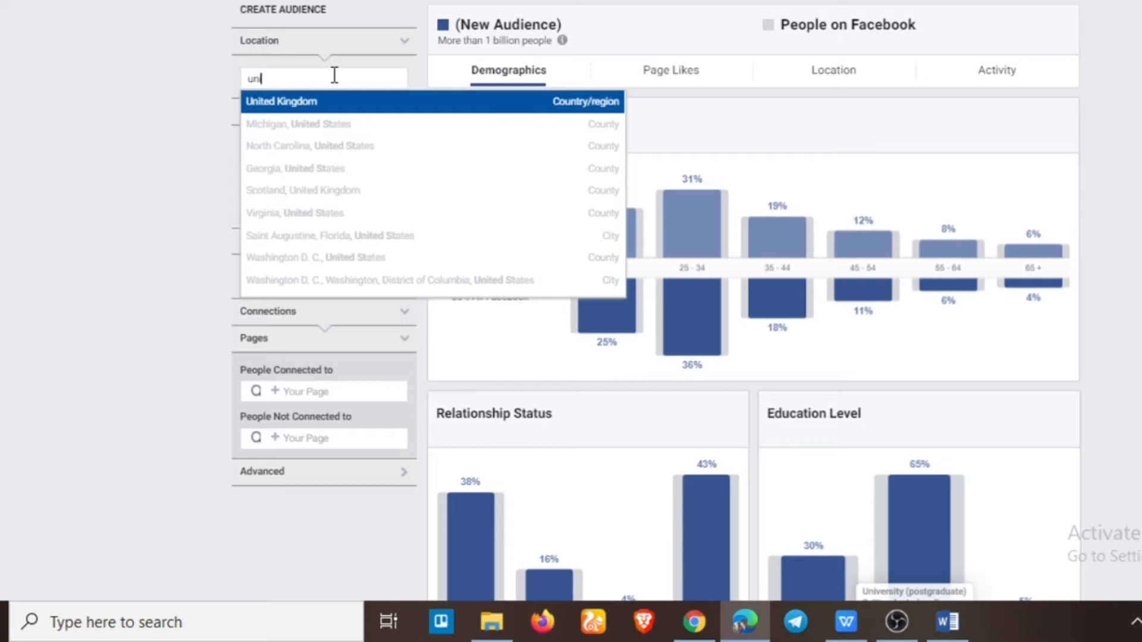
pyautogui.write('ted states')
pyautogui.click(285, 106)
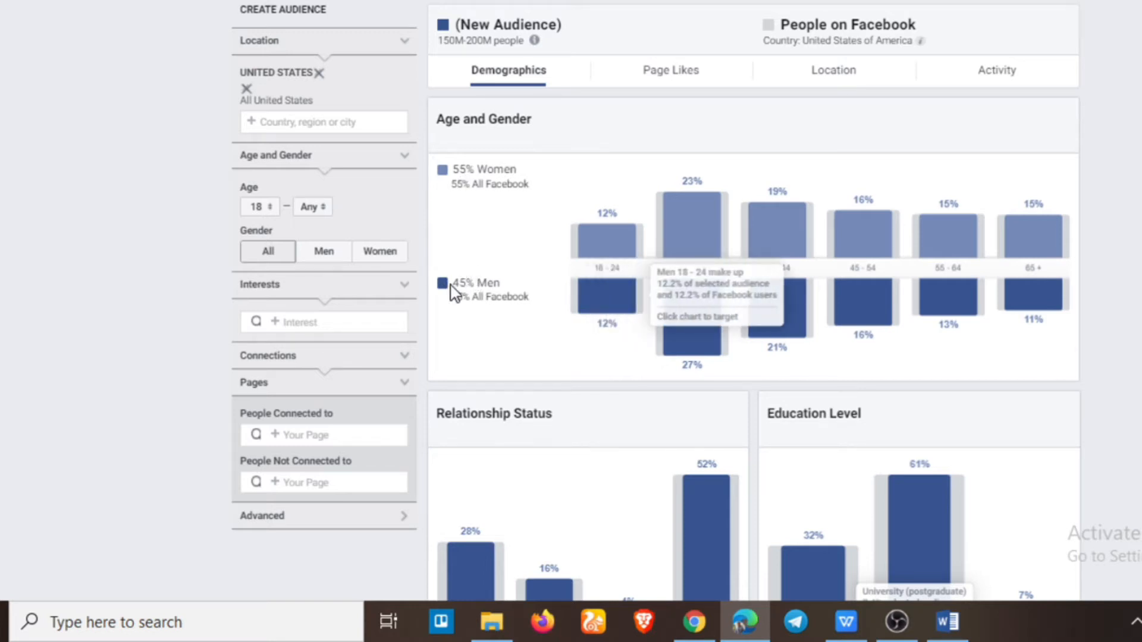
# Examine the United States audience's age and gender, relationship status, education level and job title charts.
pyautogui.moveTo(712, 254)
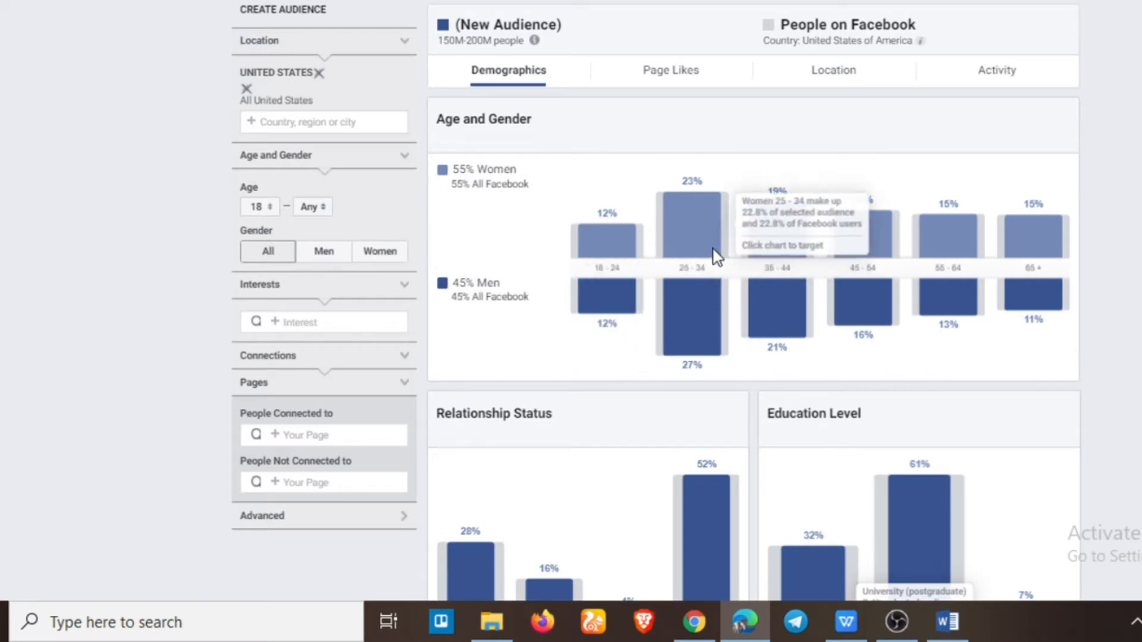
pyautogui.moveTo(918, 297)
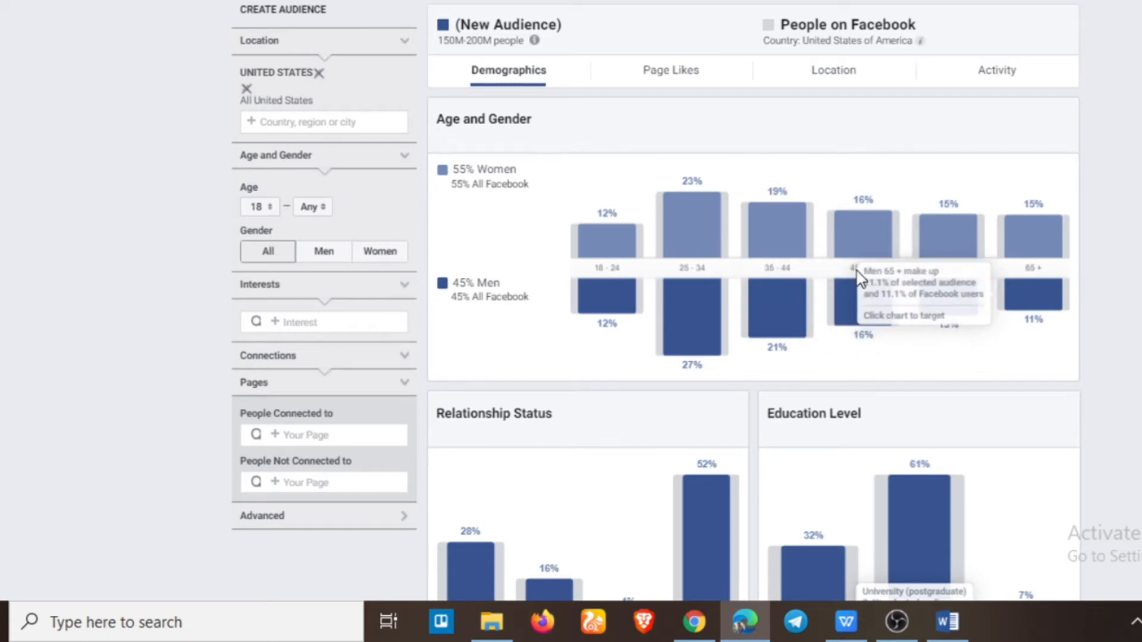
pyautogui.scroll(-3, 857, 277)
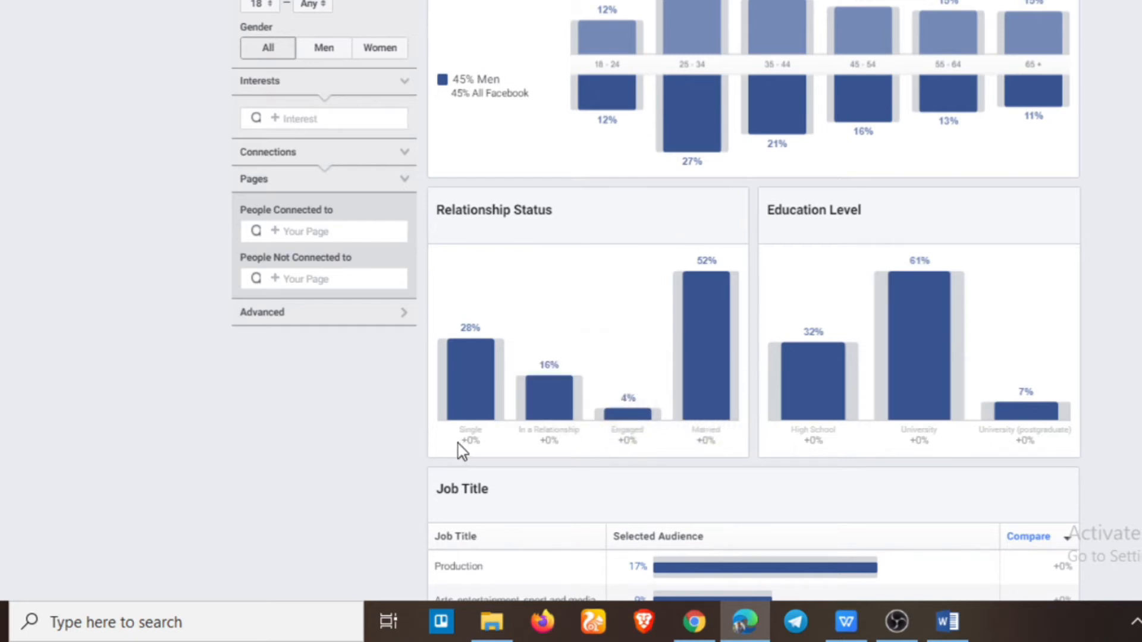
pyautogui.moveTo(707, 440)
pyautogui.scroll(-2, 910, 428)
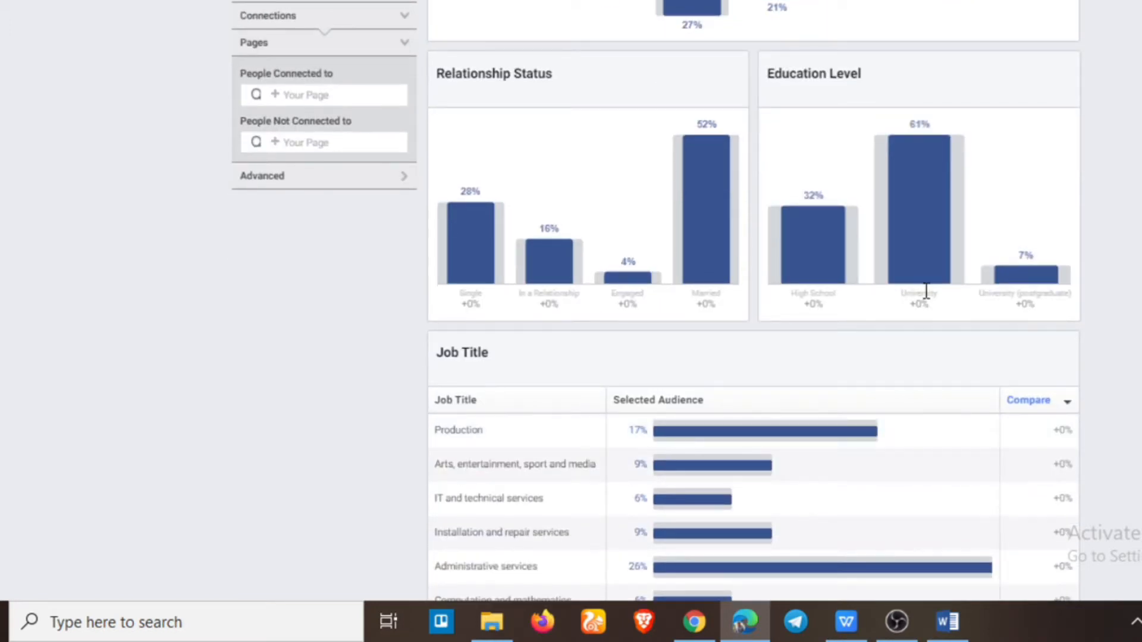
pyautogui.scroll(-3, 926, 291)
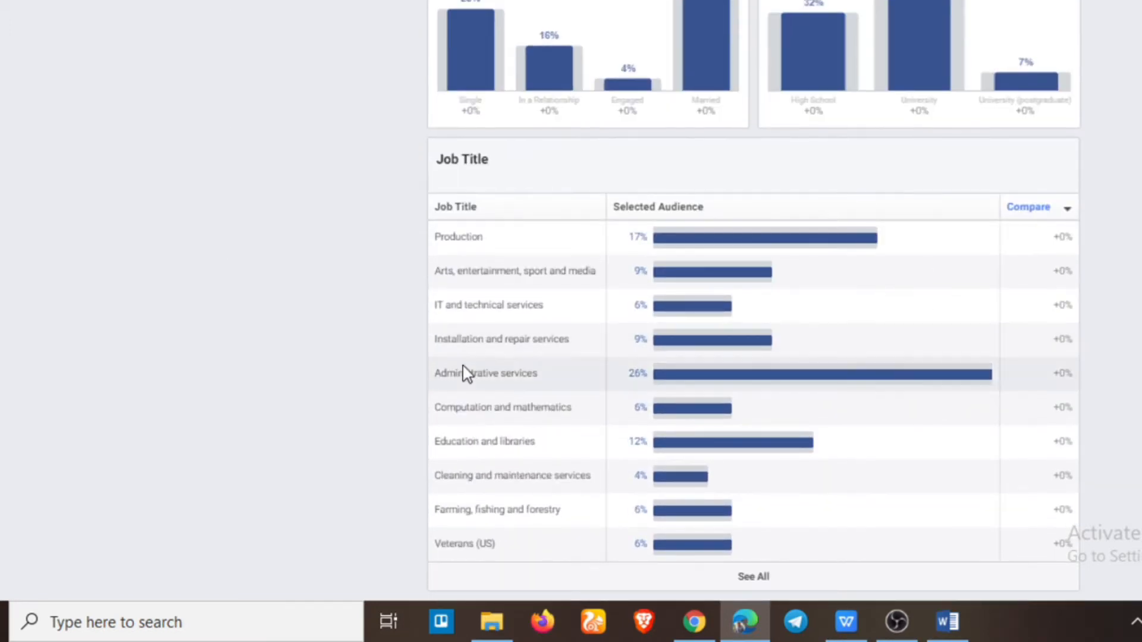
pyautogui.scroll(5, 373, 369)
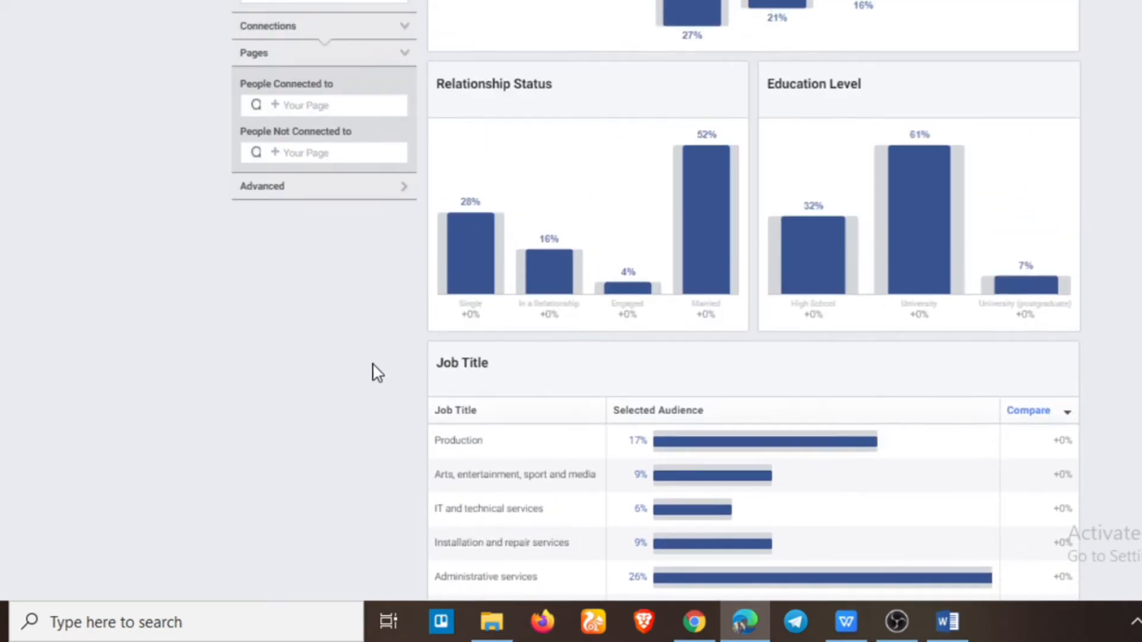
pyautogui.scroll(1, 372, 364)
pyautogui.scroll(2, 137, 331)
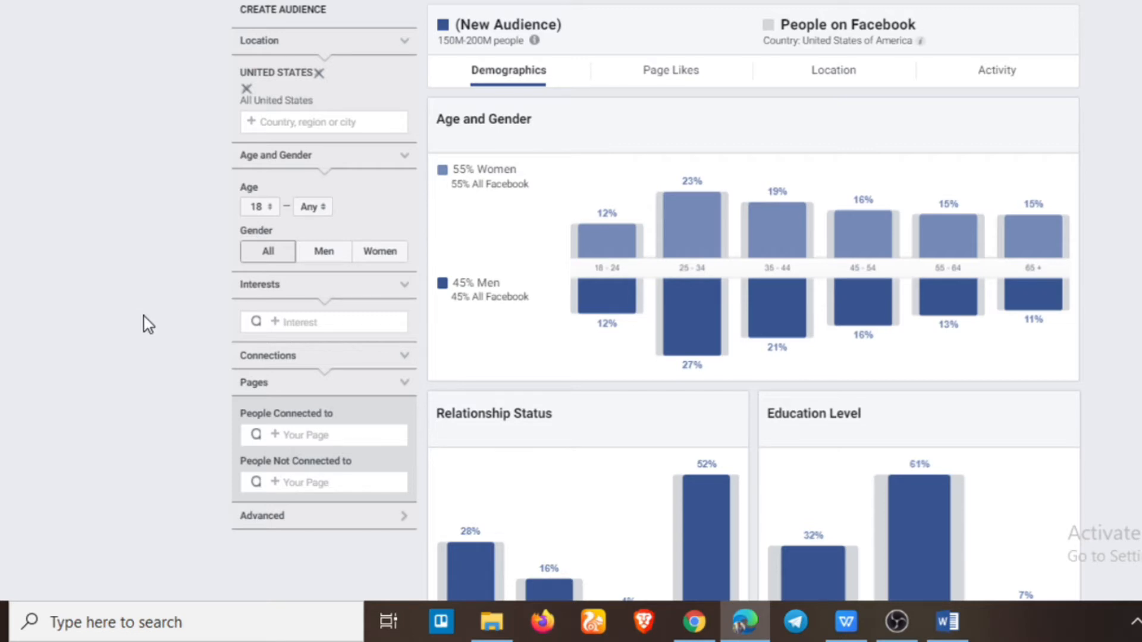
# Switch to Word and write the line "Business Name: ABC Business (Baby Clothes)" in the blank document.
pyautogui.click(948, 637)
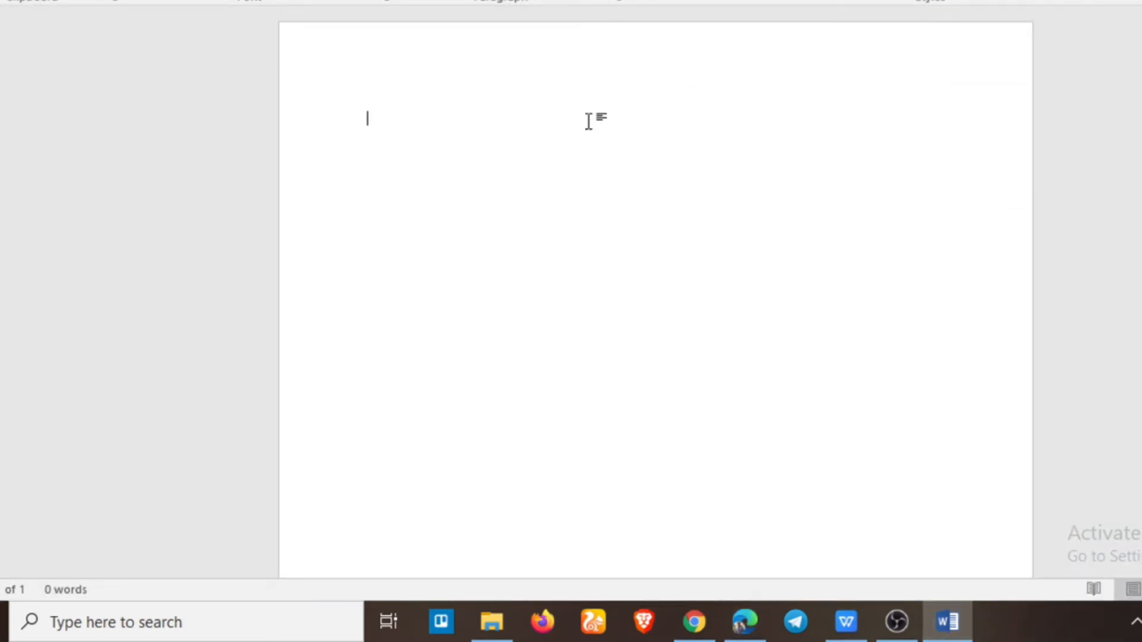
pyautogui.write('Busine')
pyautogui.write('ss Name:')
pyautogui.write(' Baby')
pyautogui.press('BackSpace')
pyautogui.press('BackSpace')
pyautogui.press('BackSpace')
pyautogui.press('BackSpace')
pyautogui.write('AB')
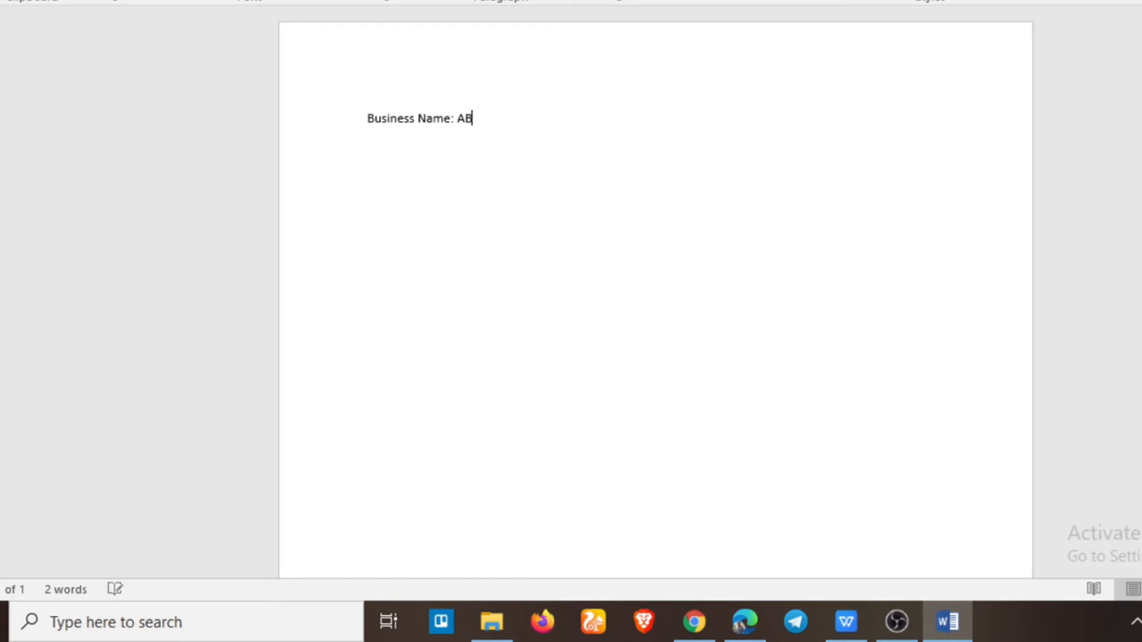
pyautogui.write('C Business ')
pyautogui.write('(Baby')
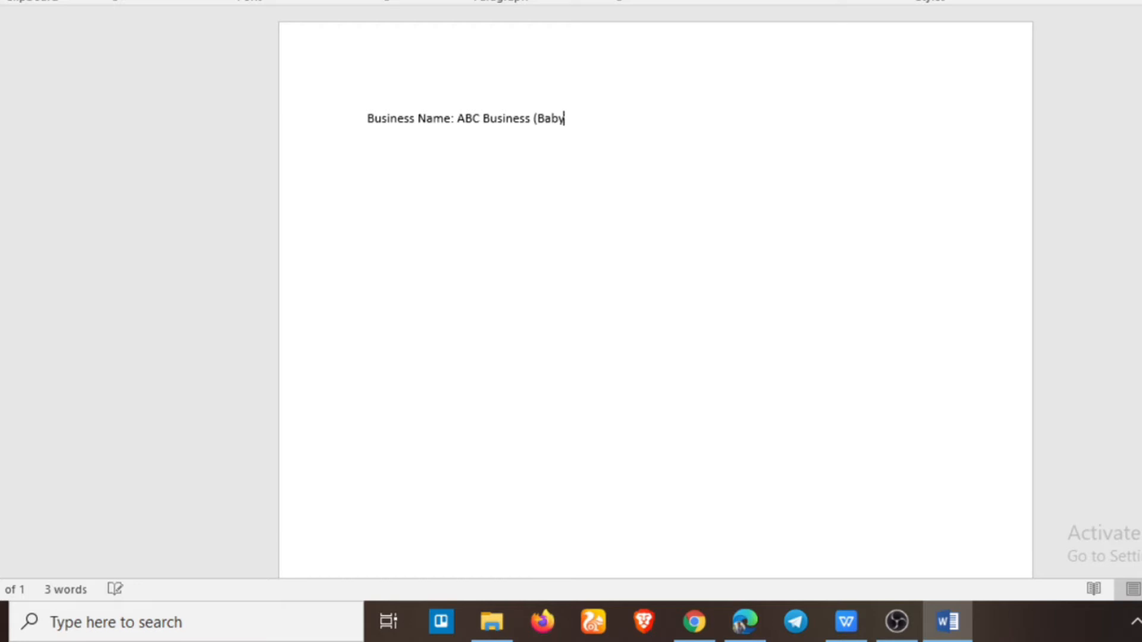
pyautogui.write(' Clothes)')
pyautogui.press('Return')
# Switch back to Audience Insights, search the interests for "baby" and add Babyshop to the audience.
pyautogui.click(964, 618)
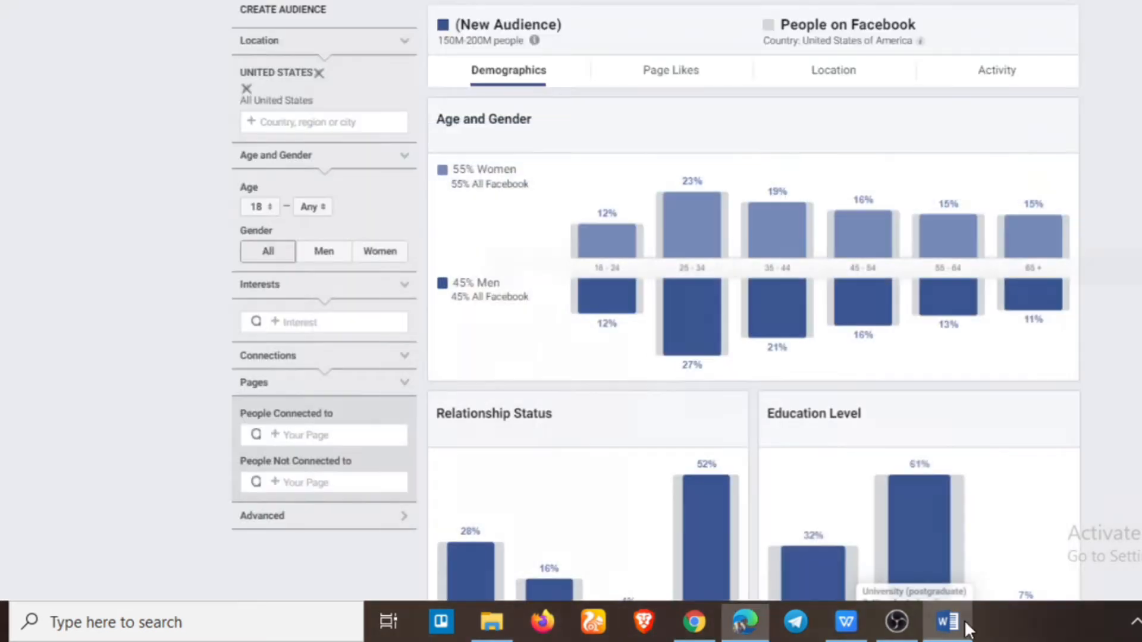
pyautogui.click(317, 322)
pyautogui.scroll(-2, 178, 325)
pyautogui.write('b')
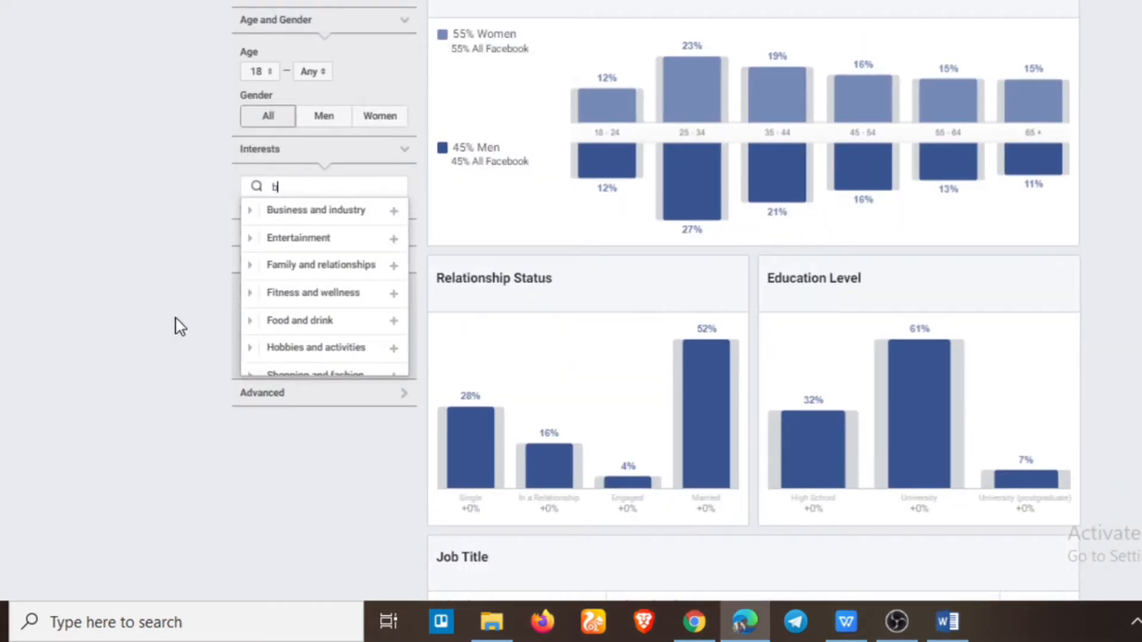
pyautogui.write('aby')
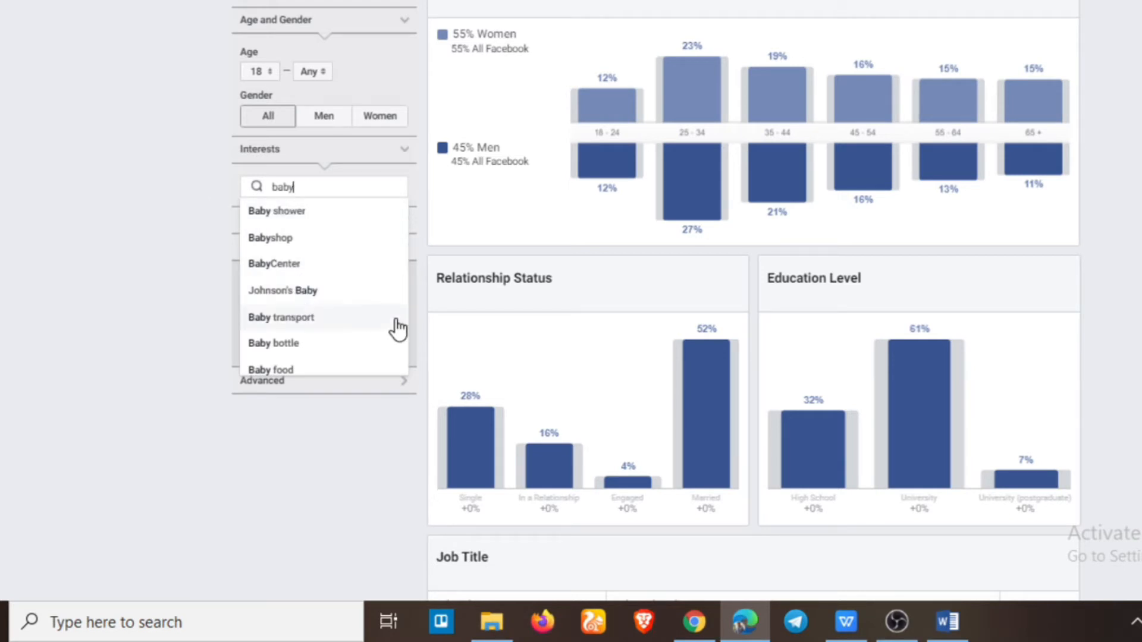
pyautogui.scroll(-2, 322, 335)
pyautogui.scroll(3, 321, 335)
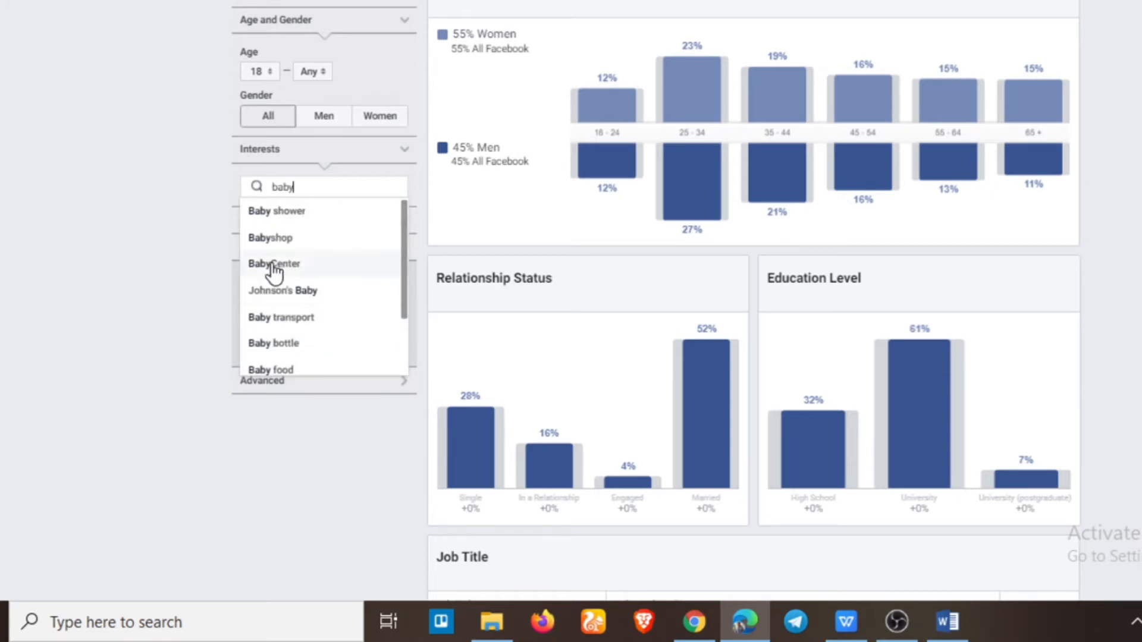
pyautogui.click(302, 240)
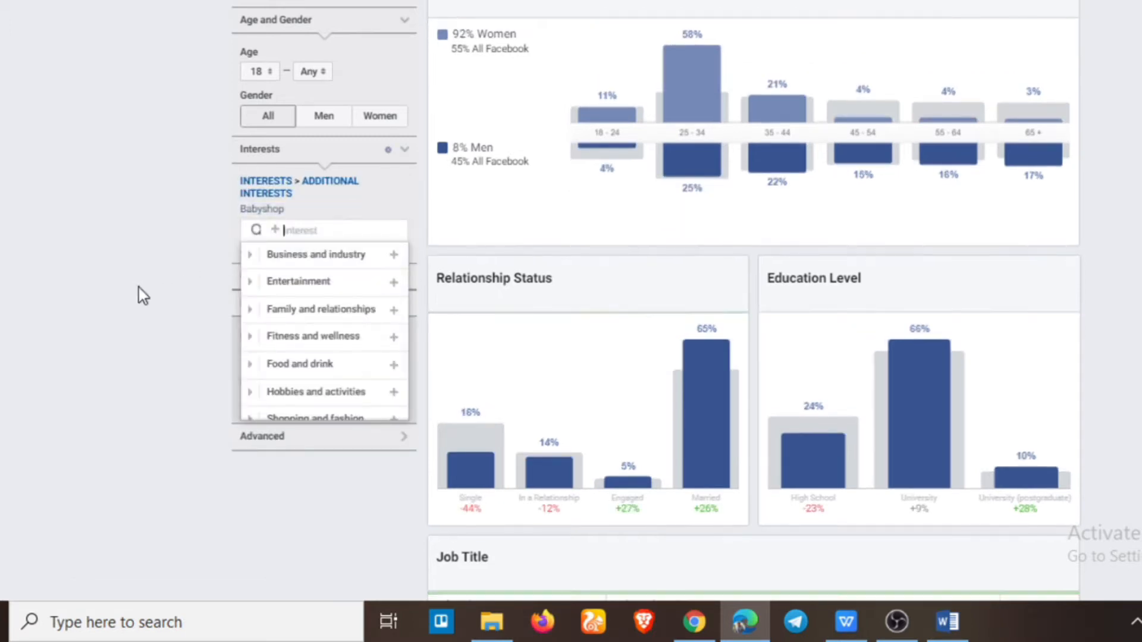
# Examine the Babyshop audience's age and gender, relationship status, education level and job title breakdowns.
pyautogui.scroll(2, 138, 288)
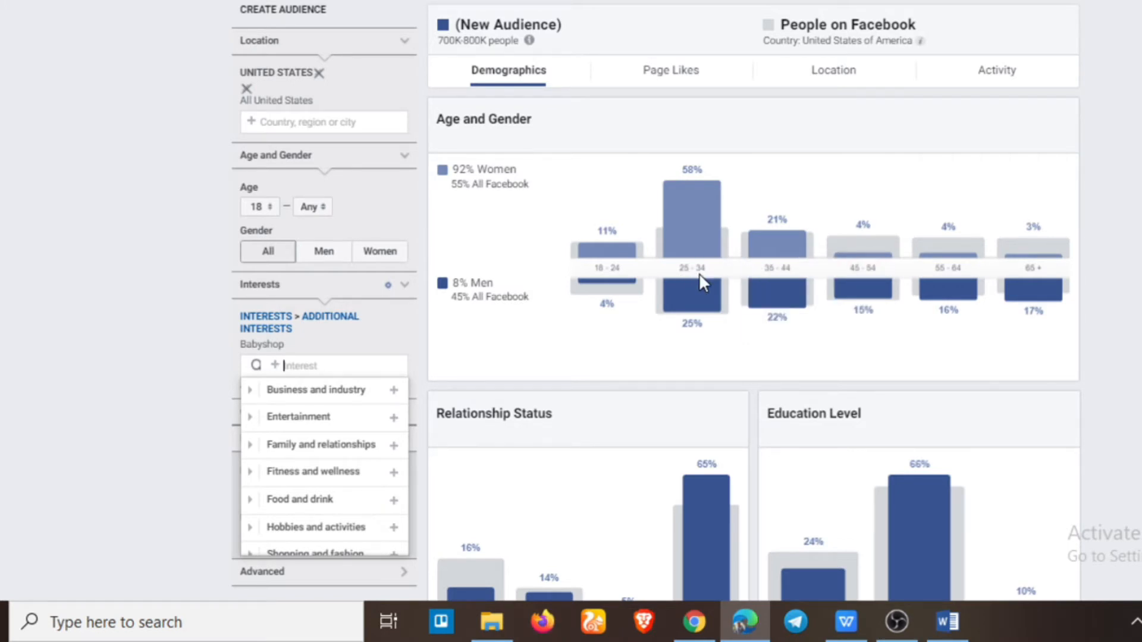
pyautogui.scroll(-3, 690, 291)
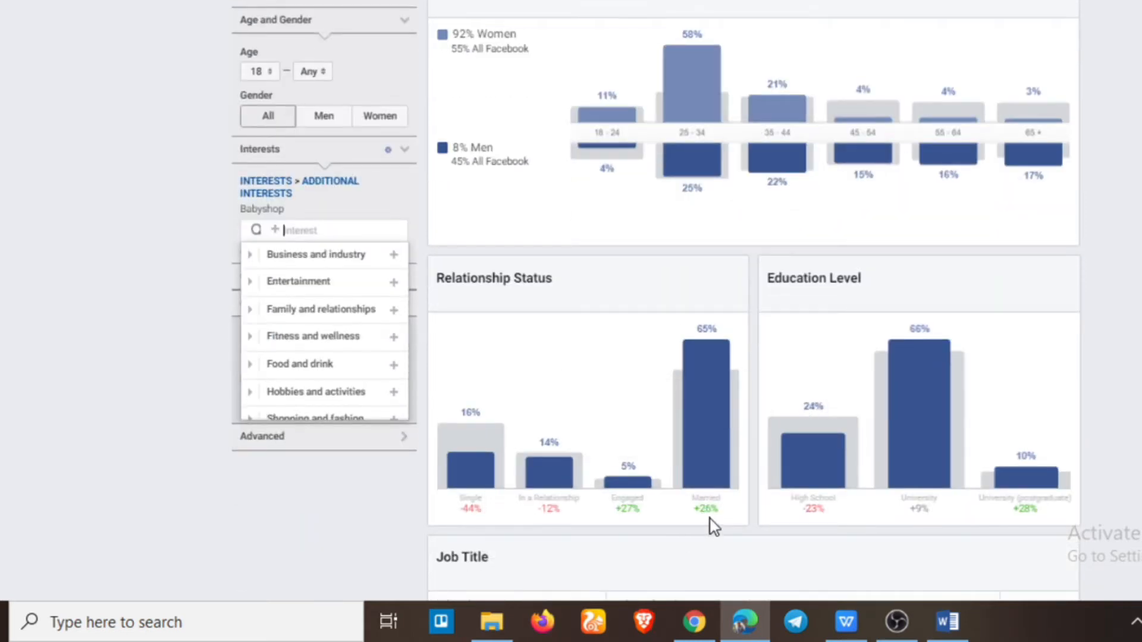
pyautogui.scroll(-3, 928, 494)
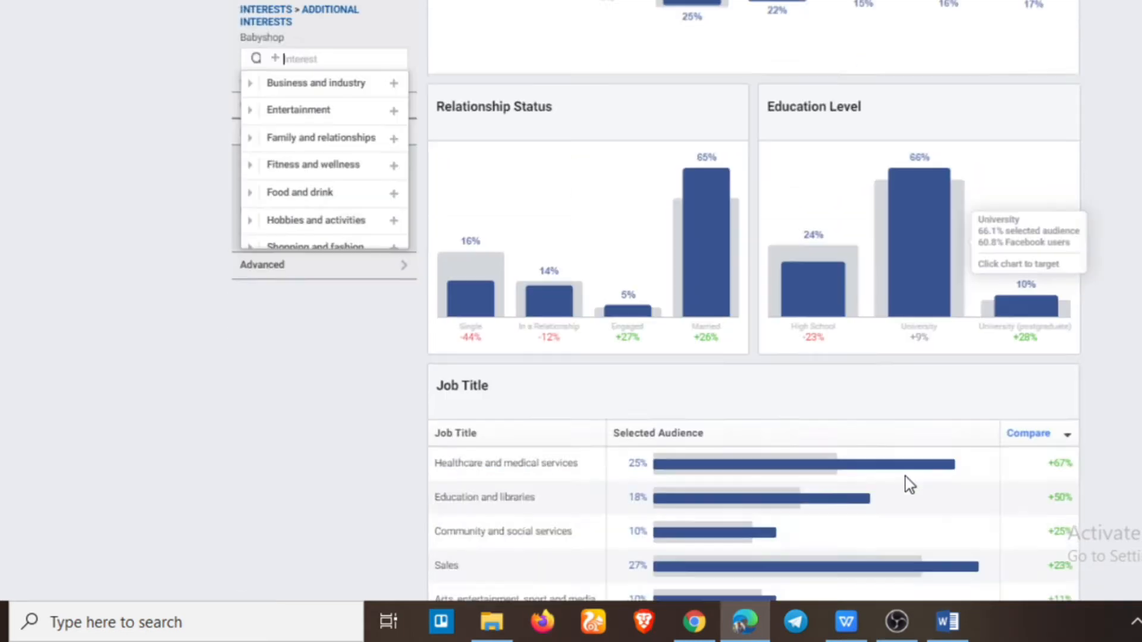
pyautogui.scroll(-4, 905, 477)
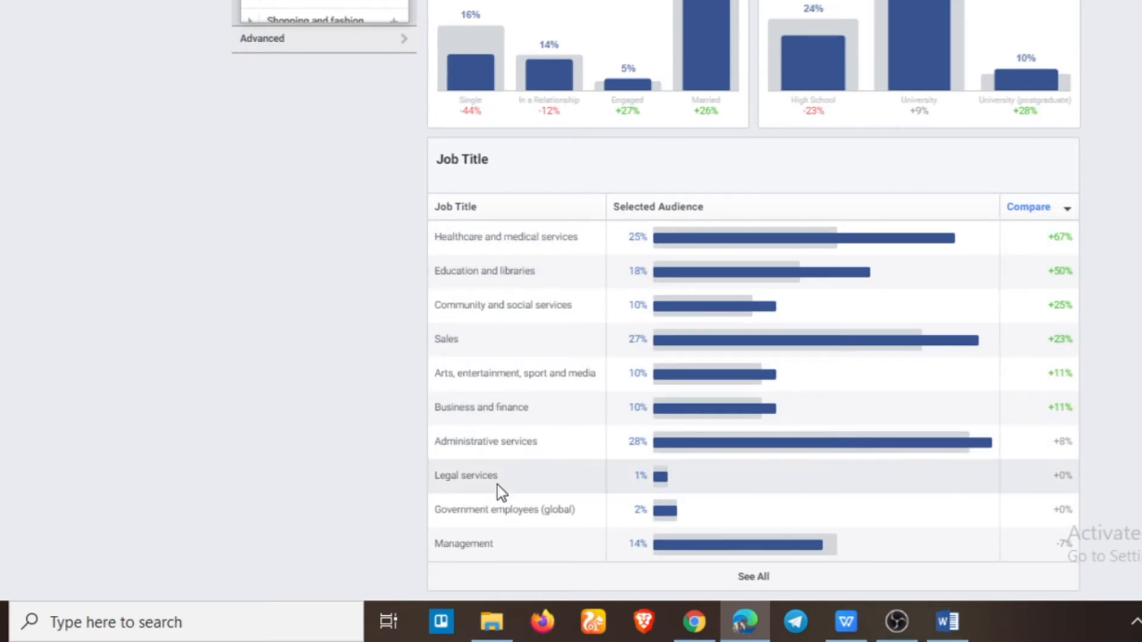
pyautogui.scroll(5, 428, 474)
pyautogui.click(161, 318)
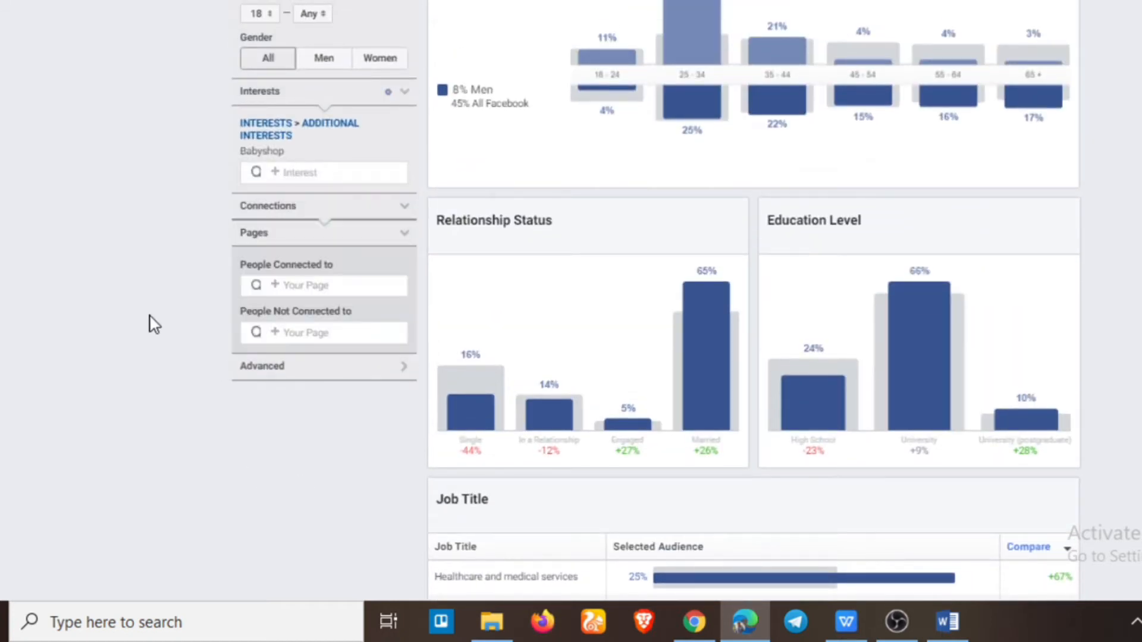
pyautogui.scroll(2, 26, 327)
pyautogui.moveTo(703, 234)
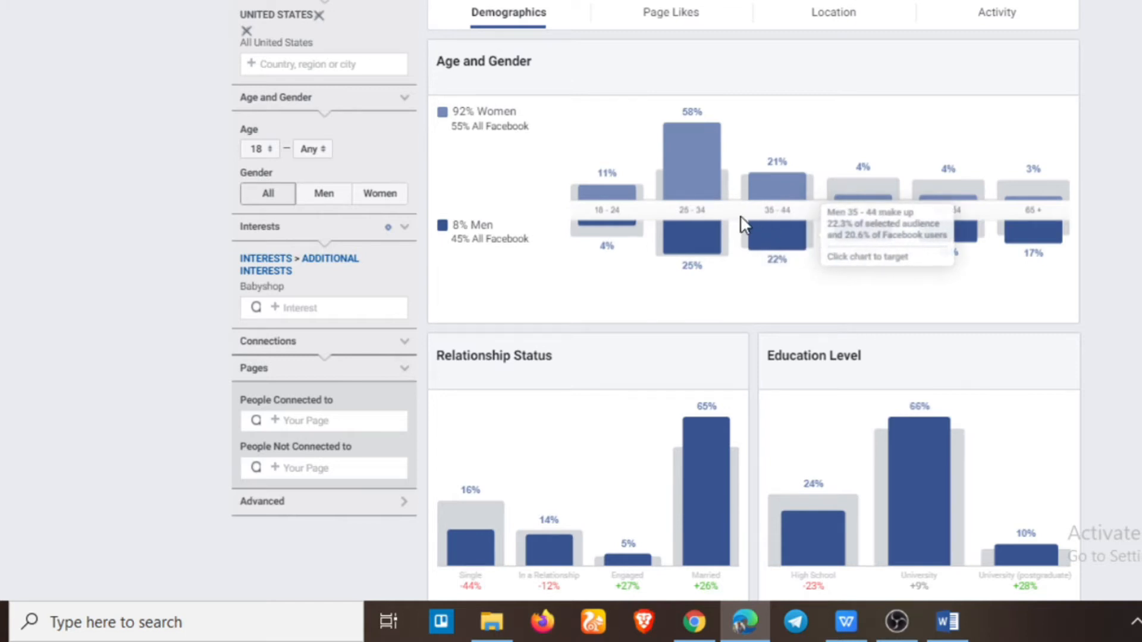
# Limit the audience to women and set the age range to 25–44.
pyautogui.click(371, 195)
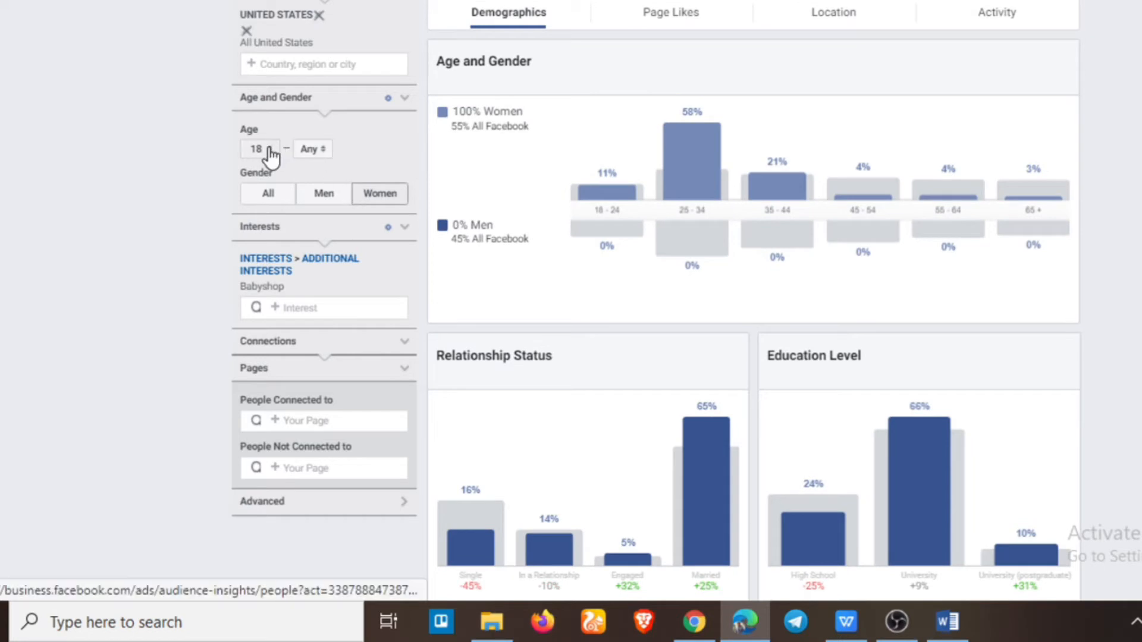
pyautogui.moveTo(777, 196)
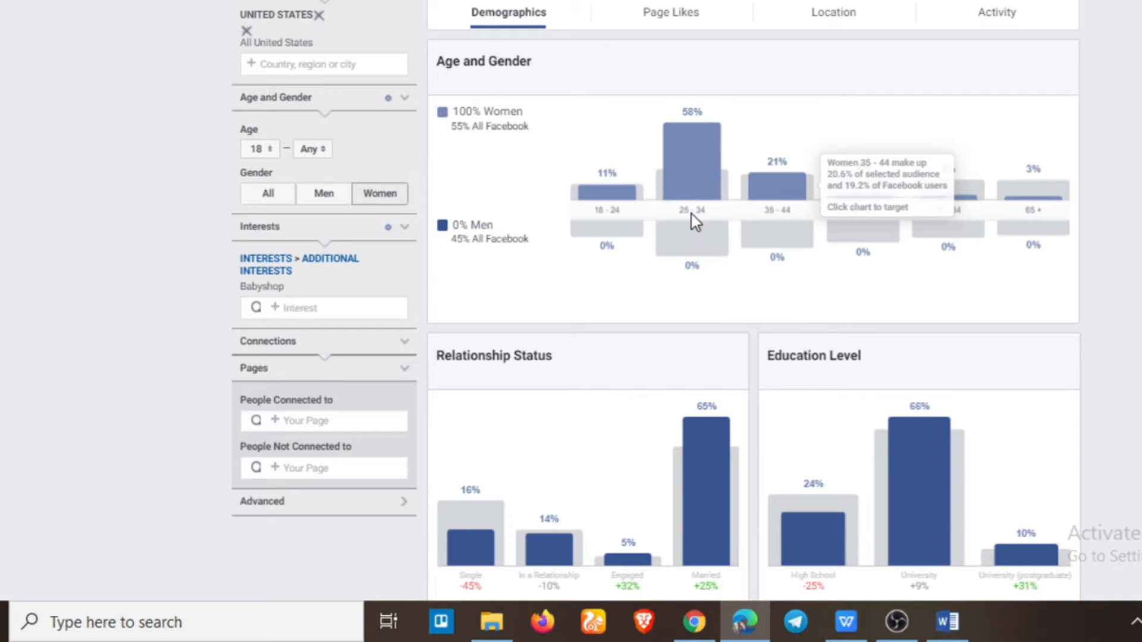
pyautogui.click(263, 149)
pyautogui.click(260, 268)
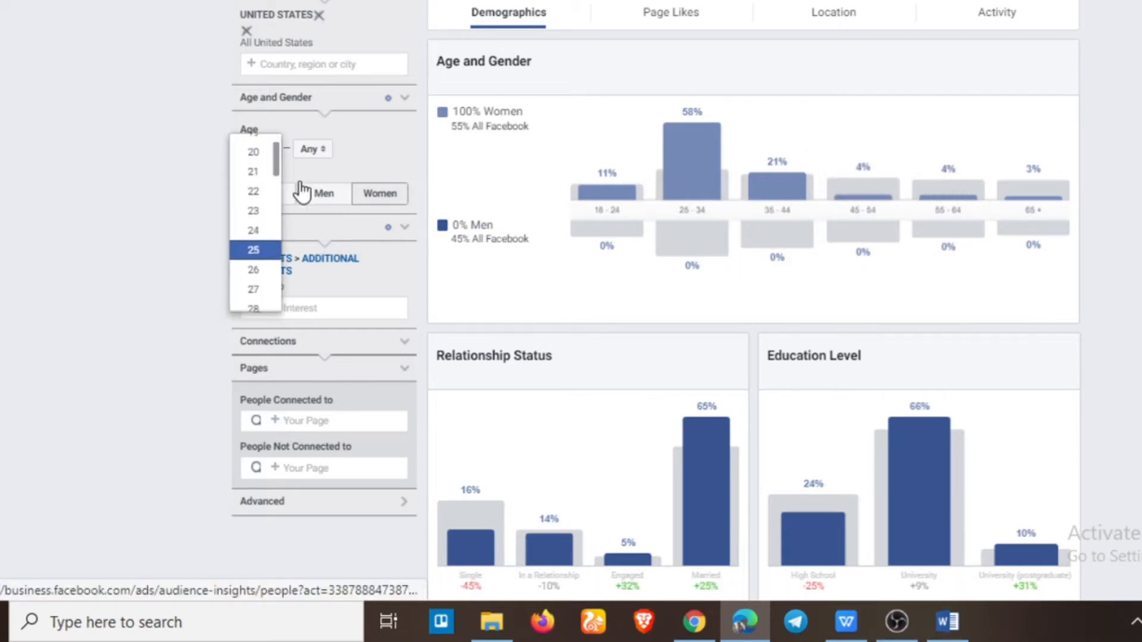
pyautogui.click(310, 152)
pyautogui.scroll(-2, 309, 256)
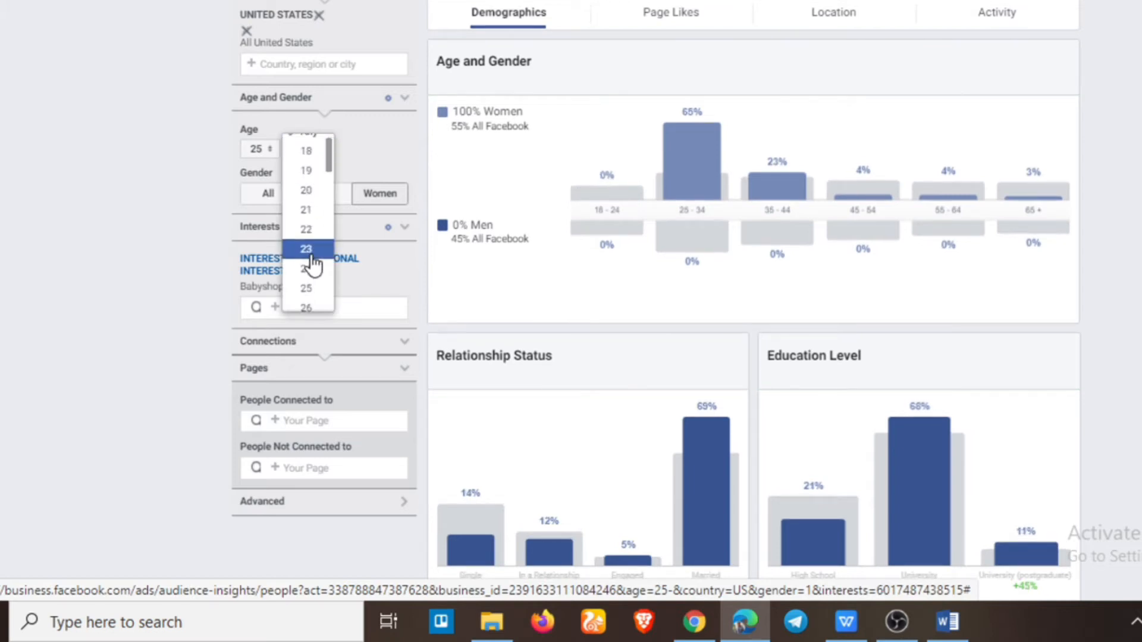
pyautogui.scroll(-5, 312, 264)
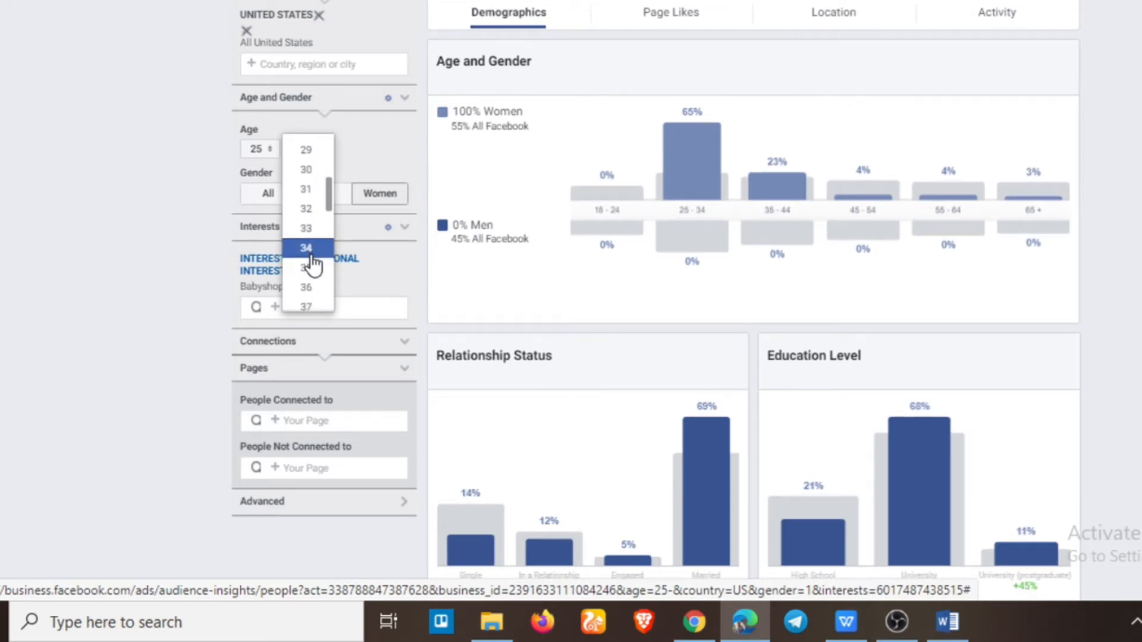
pyautogui.scroll(-1, 311, 262)
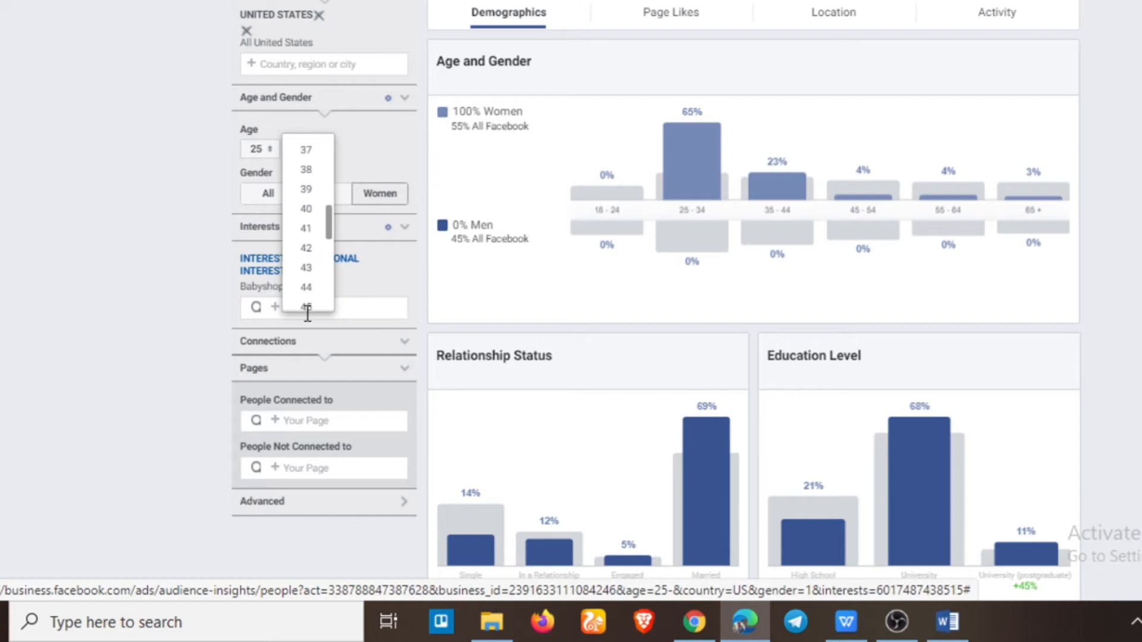
pyautogui.click(311, 293)
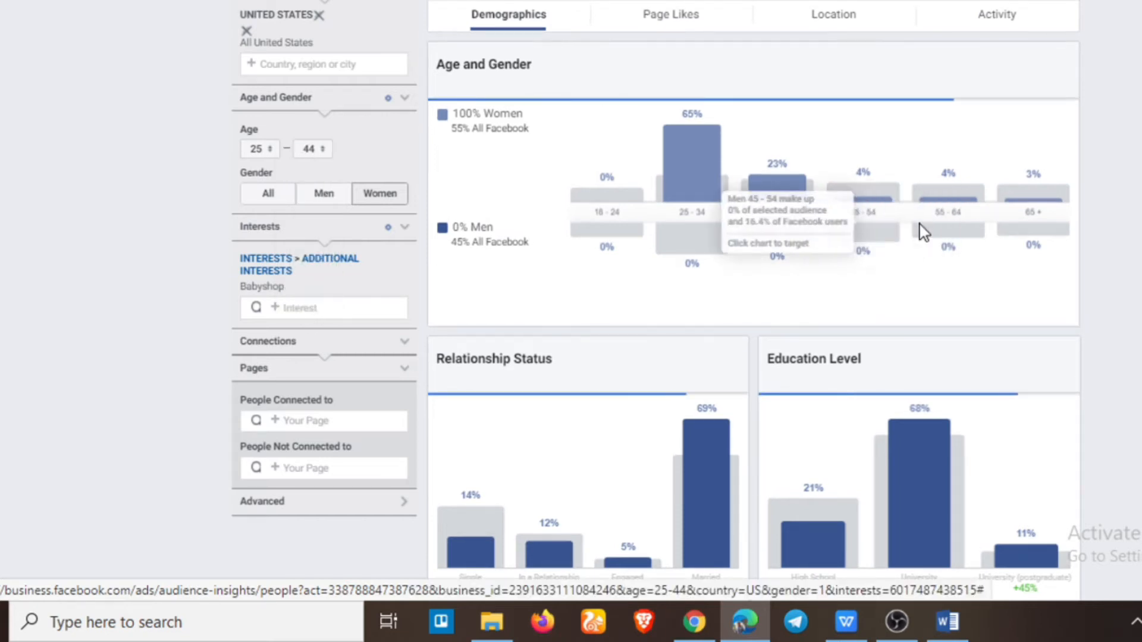
# Add the lines "Gender: Females" and "Age: 25-44" to the Word document and return to Audience Insights.
pyautogui.click(947, 622)
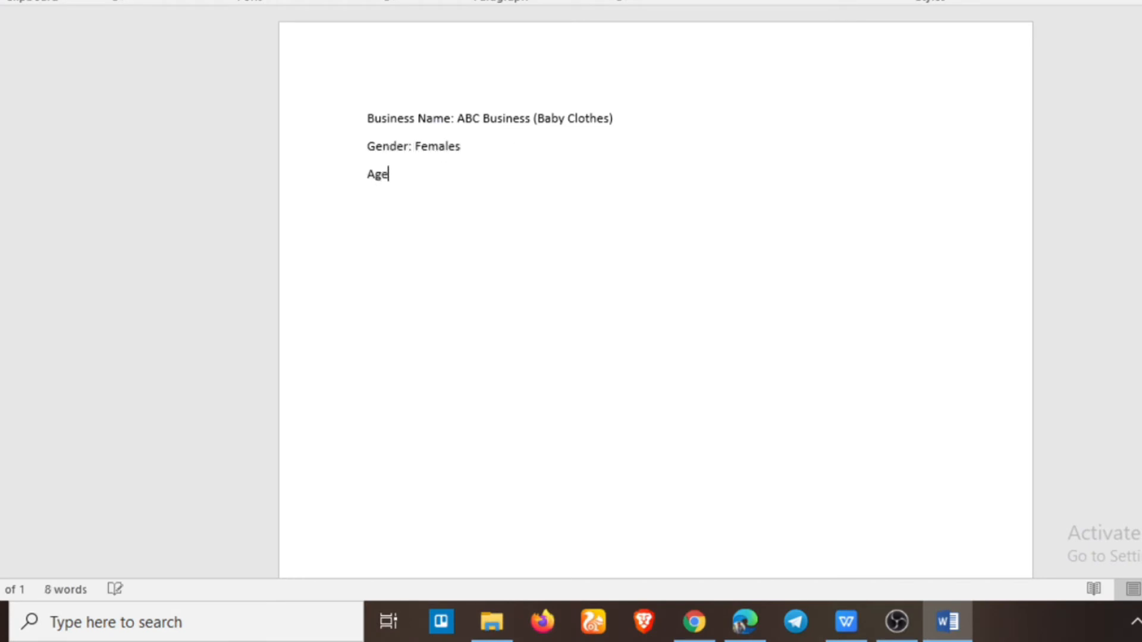
pyautogui.write('25-44')
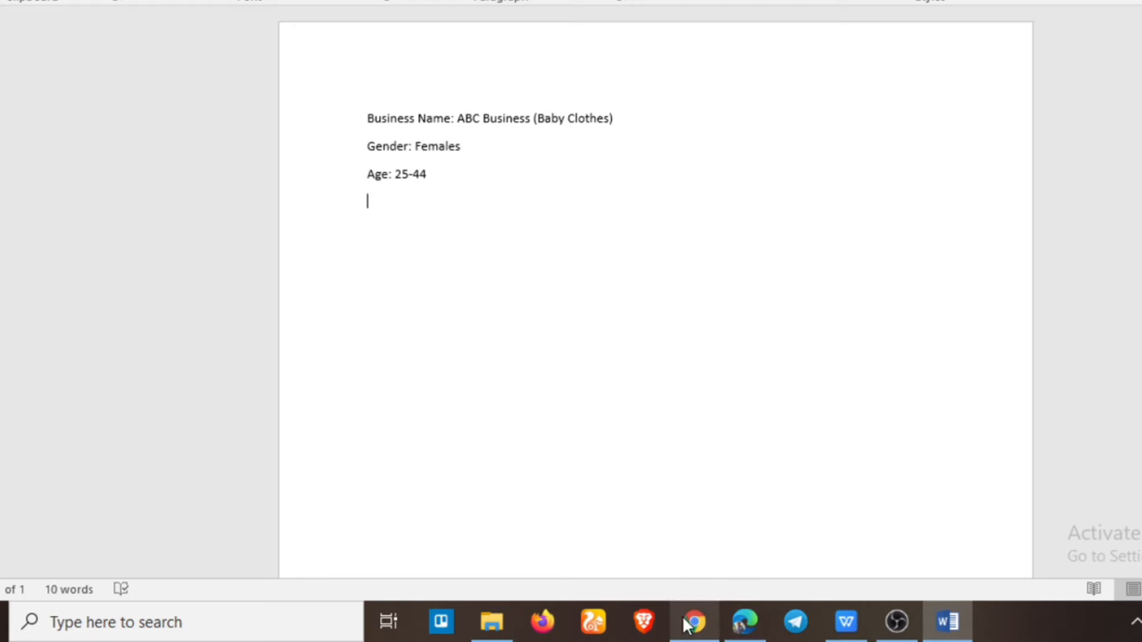
pyautogui.click(740, 625)
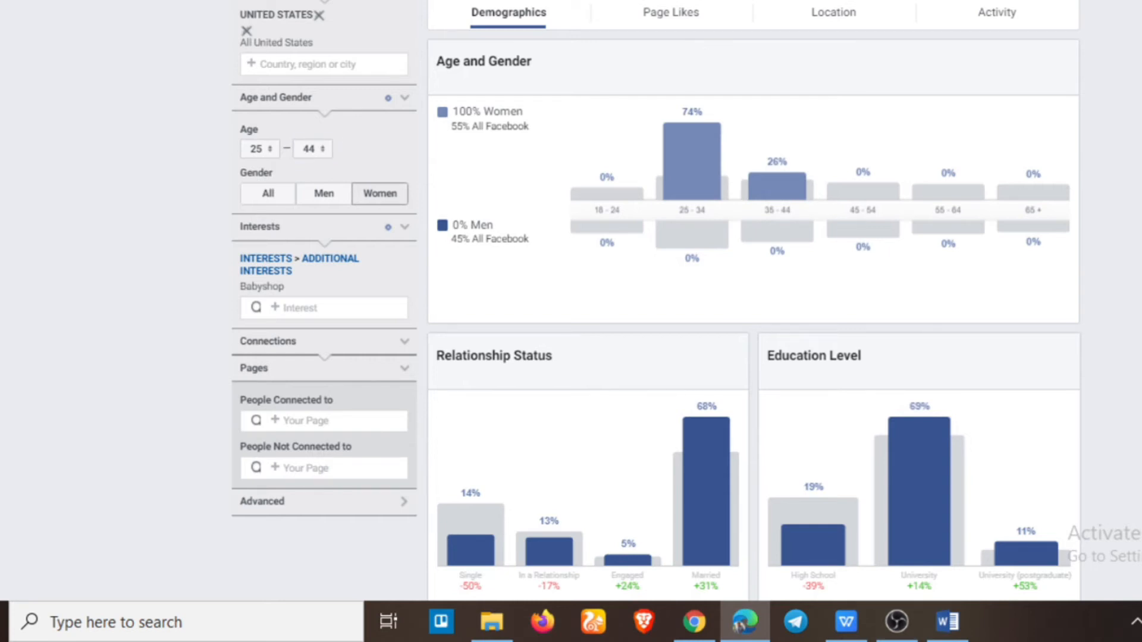
# Show the audience's page likes and open the Freshly Picked, Ooh La Llama and PinkBlush Maternity pages in new browser tabs.
pyautogui.click(711, 18)
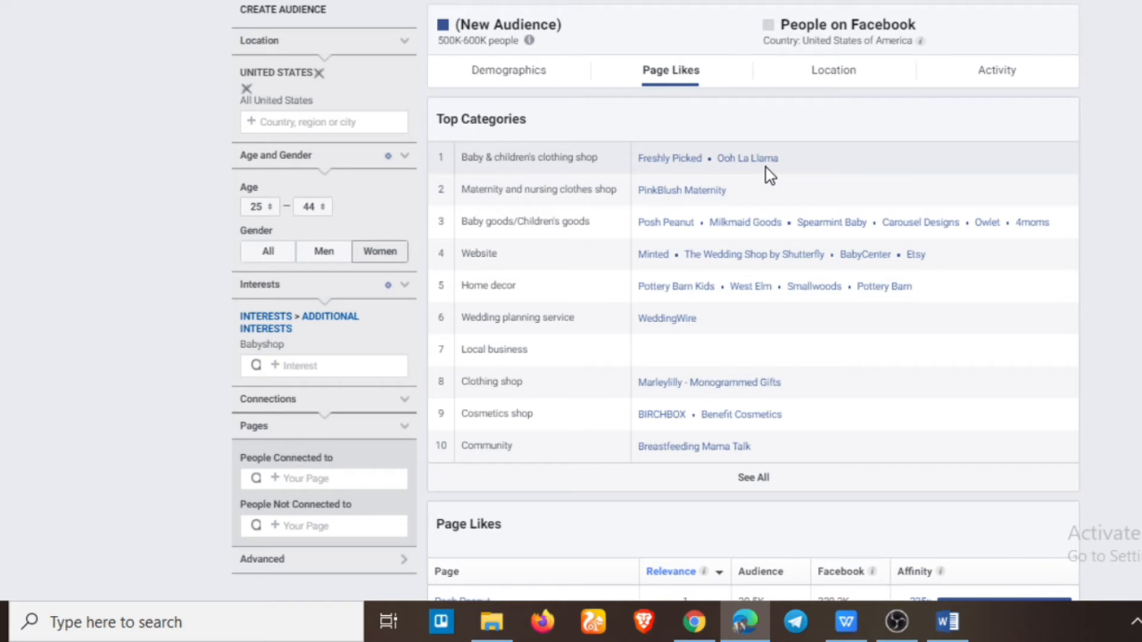
pyautogui.rightClick(669, 170)
pyautogui.click(694, 179)
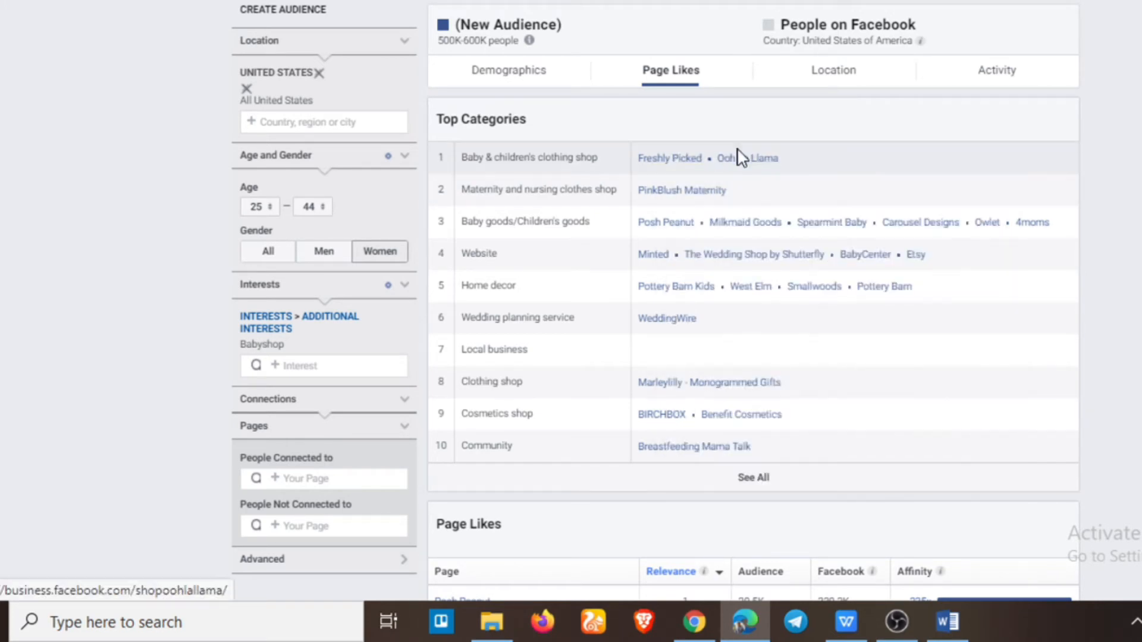
pyautogui.rightClick(770, 170)
pyautogui.click(773, 182)
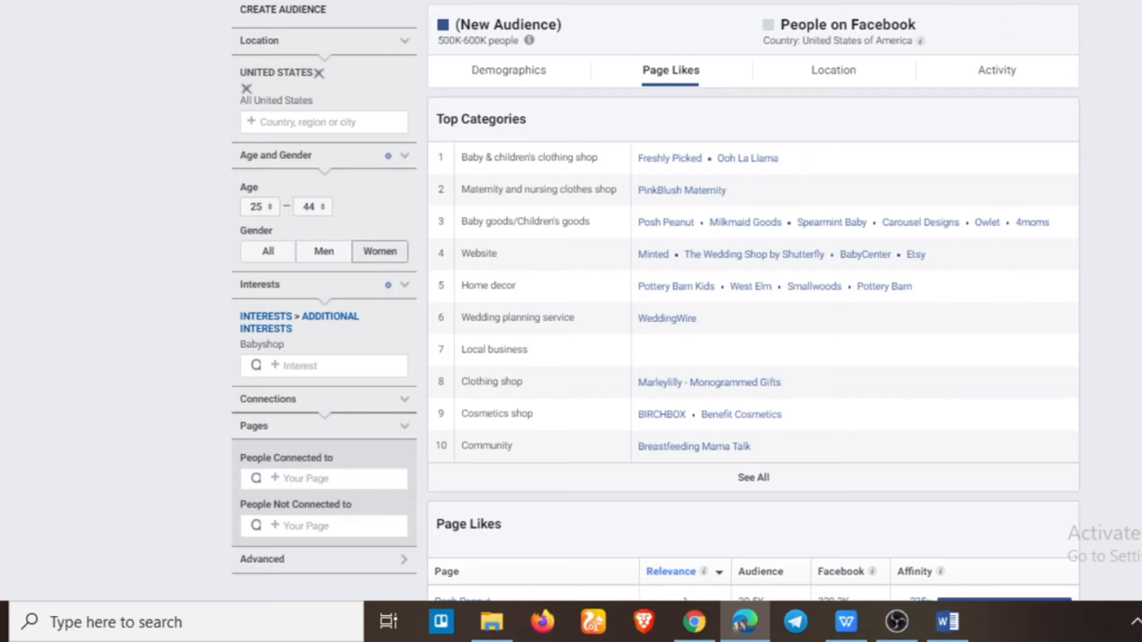
pyautogui.scroll(-1, 1121, 202)
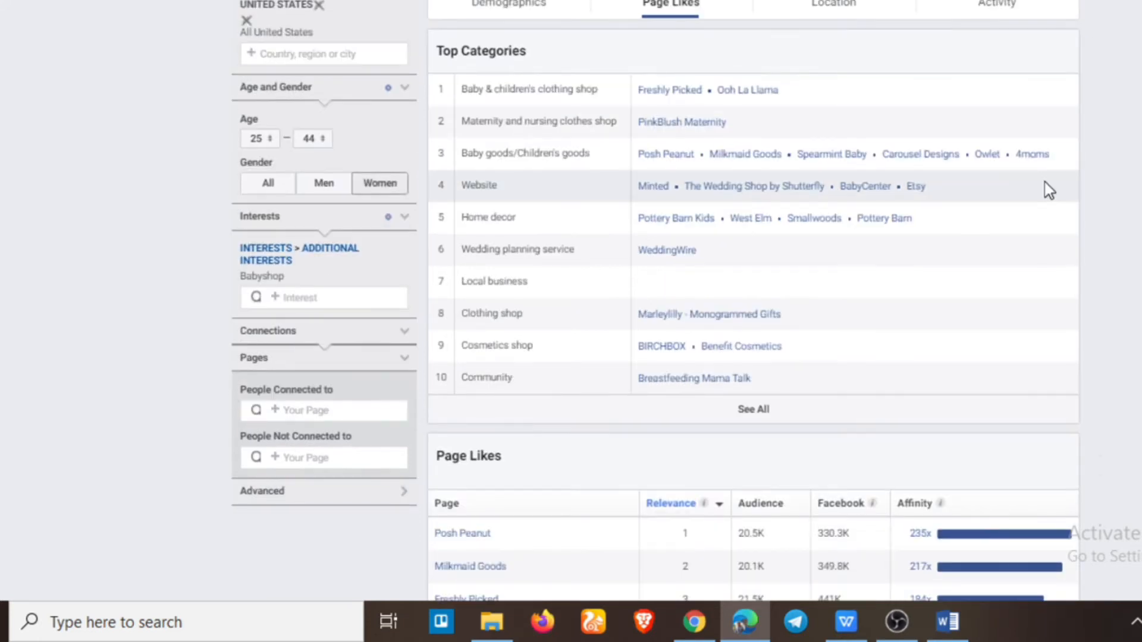
pyautogui.rightClick(675, 124)
pyautogui.click(709, 139)
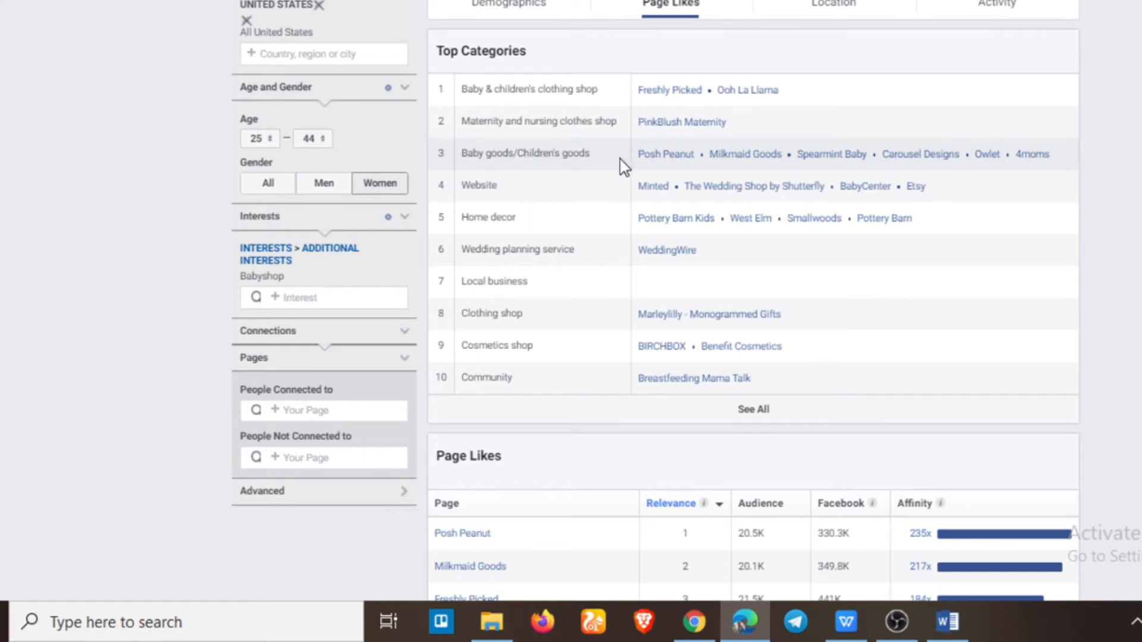
# Open the Posh Peanut, Milkmaid Goods, Spearmint Baby, Carousel Designs, Owlet and 4moms pages from the baby goods category in new browser tabs.
pyautogui.rightClick(677, 157)
pyautogui.click(702, 172)
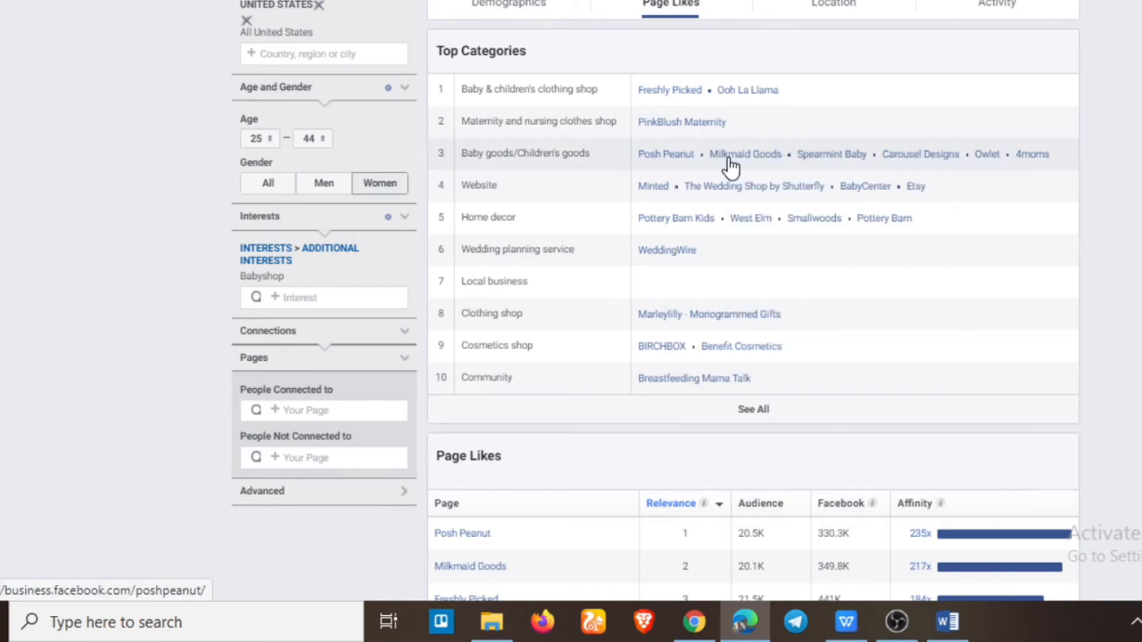
pyautogui.rightClick(740, 162)
pyautogui.click(771, 172)
pyautogui.rightClick(841, 169)
pyautogui.click(865, 179)
pyautogui.rightClick(919, 160)
pyautogui.click(943, 172)
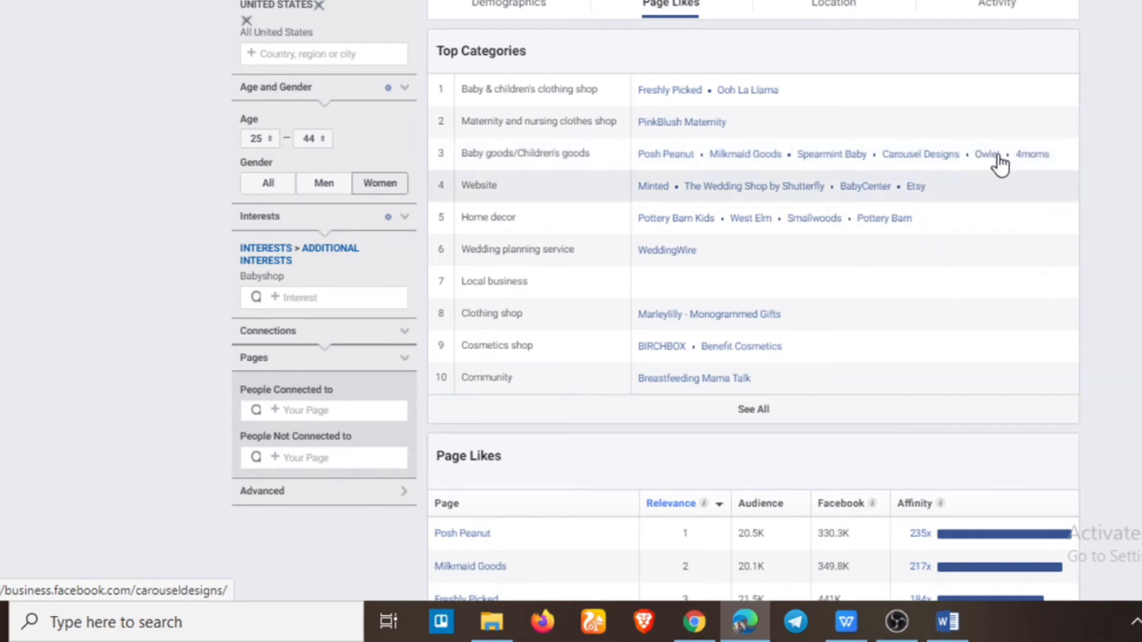
pyautogui.rightClick(988, 160)
pyautogui.click(1030, 173)
pyautogui.rightClick(1035, 160)
pyautogui.click(1062, 171)
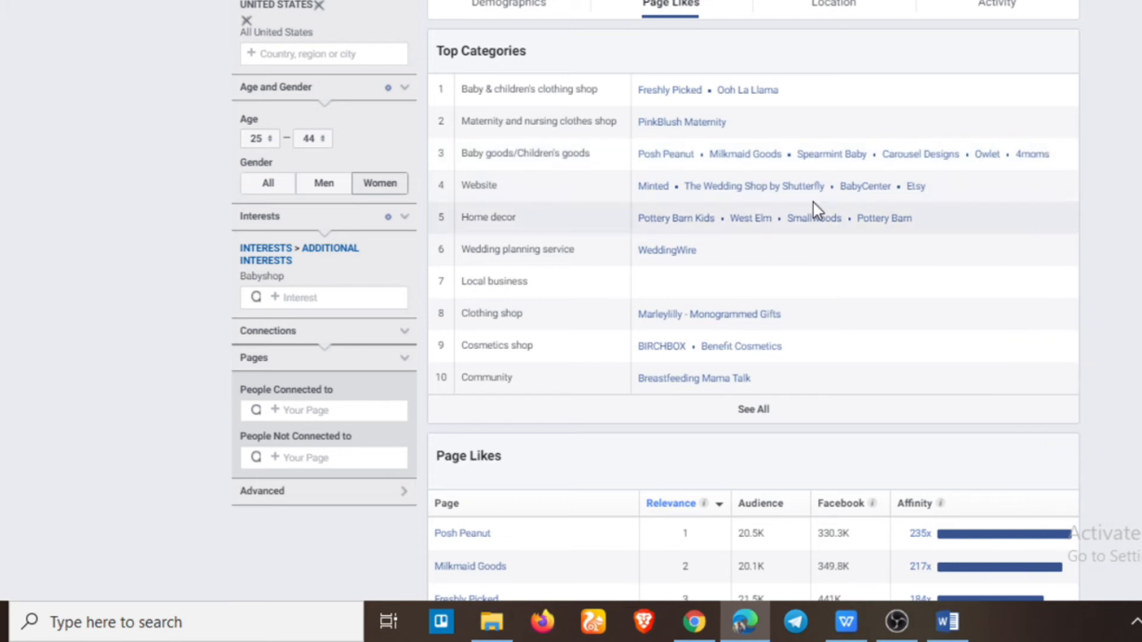
# Add the line "Freshly Picked" to the Word document and look through that brand's Facebook page in the browser.
pyautogui.hotkey('ctrl', 'Tab')
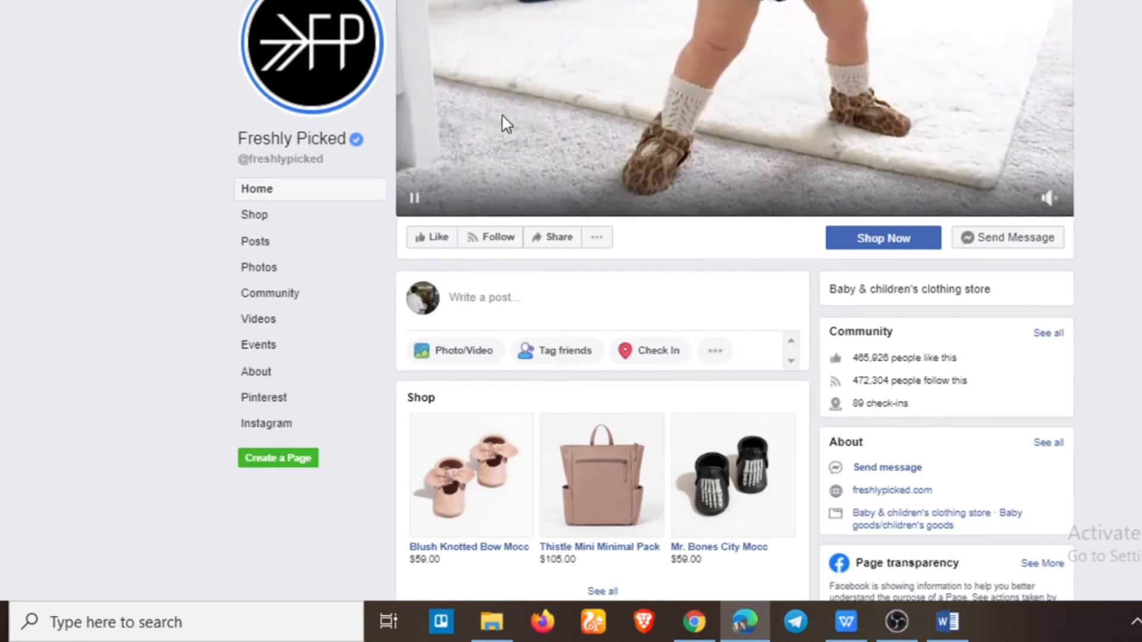
pyautogui.click(947, 622)
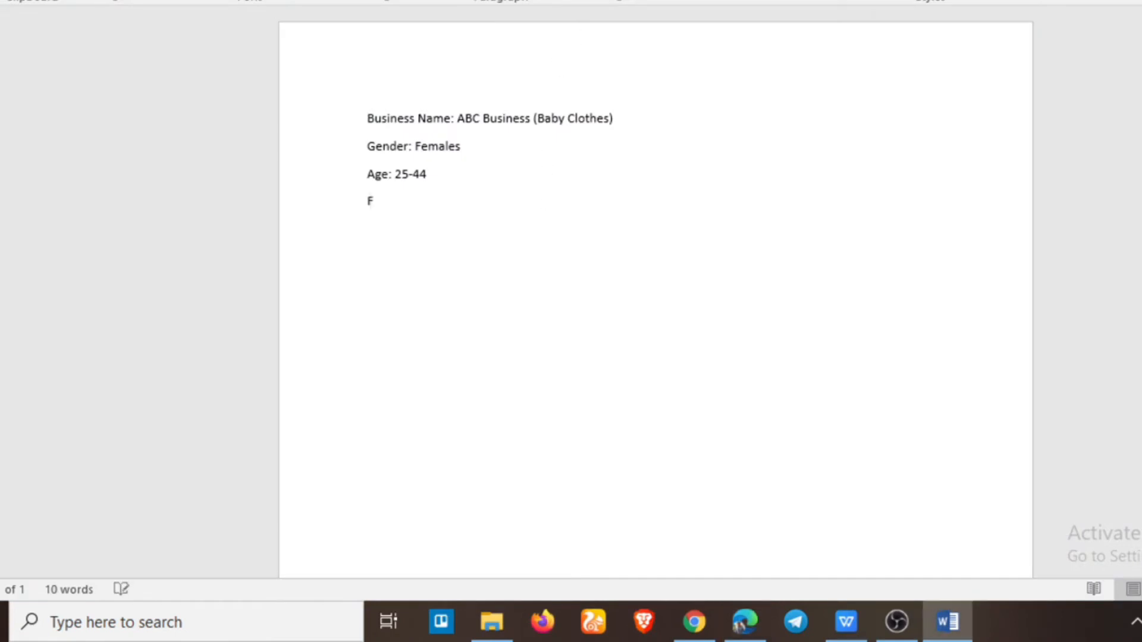
pyautogui.write('reshly Picked')
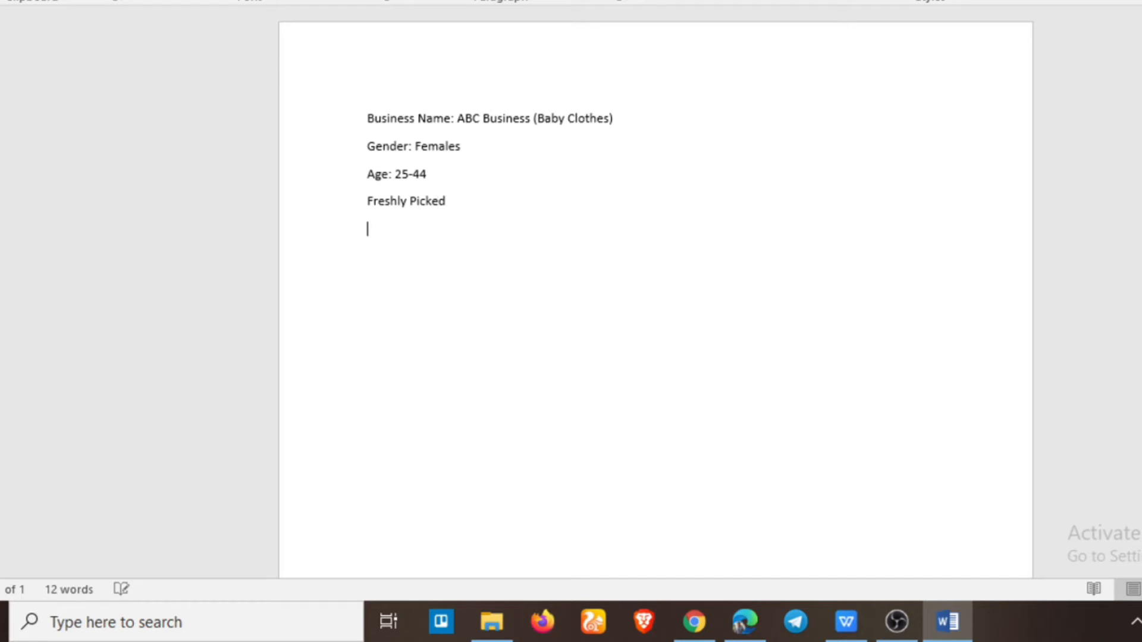
pyautogui.click(950, 619)
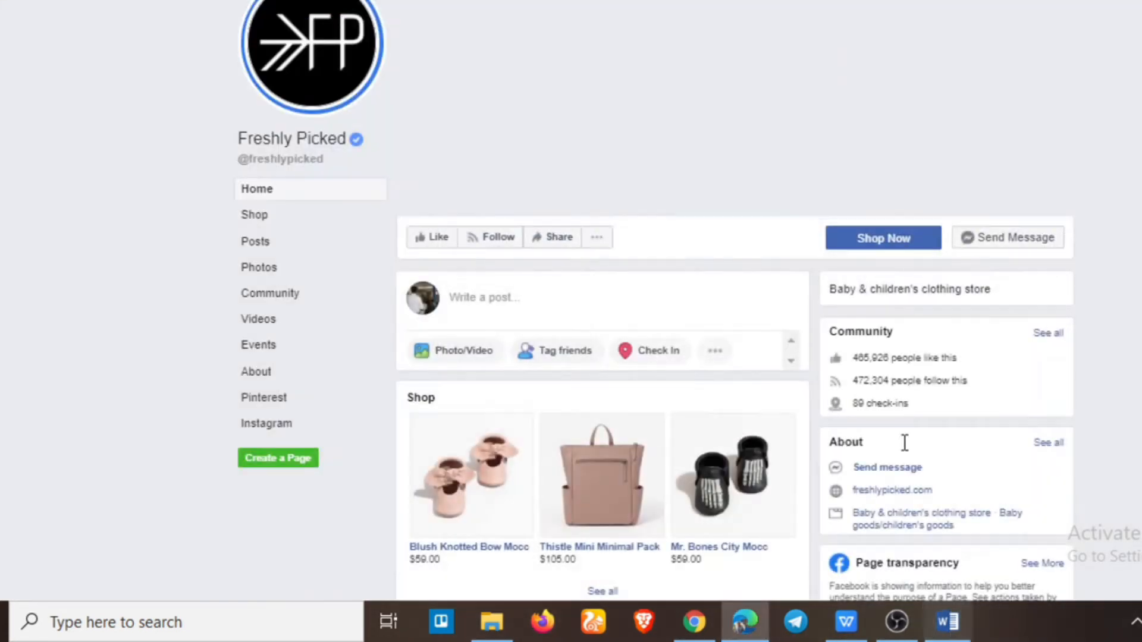
pyautogui.scroll(-12, 617, 295)
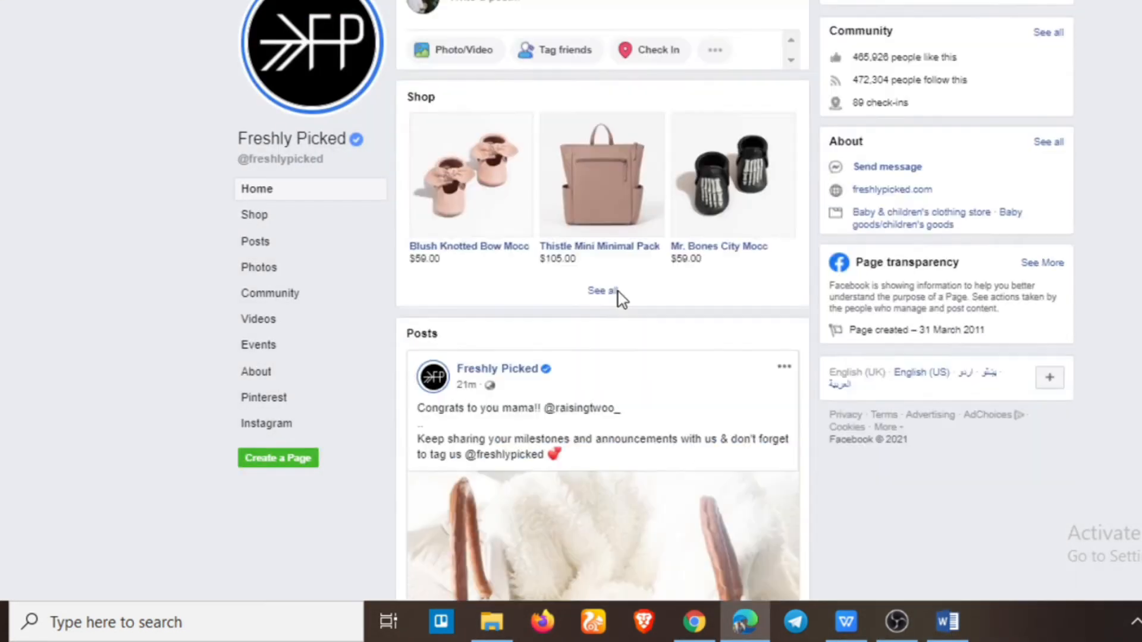
pyautogui.scroll(-20, 619, 300)
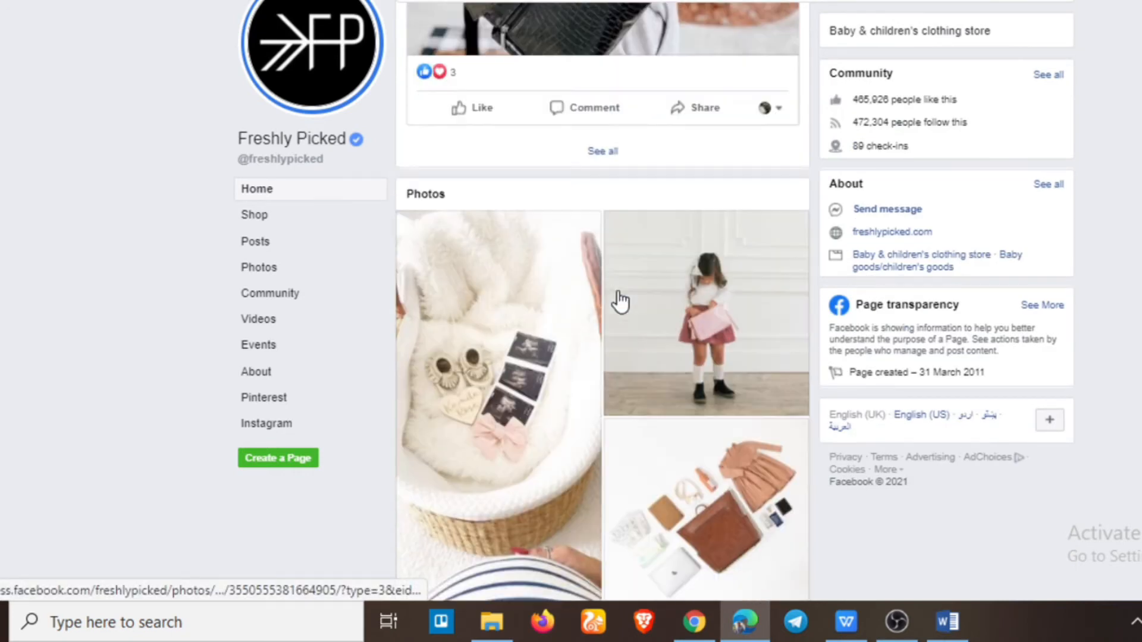
pyautogui.scroll(-5, 618, 301)
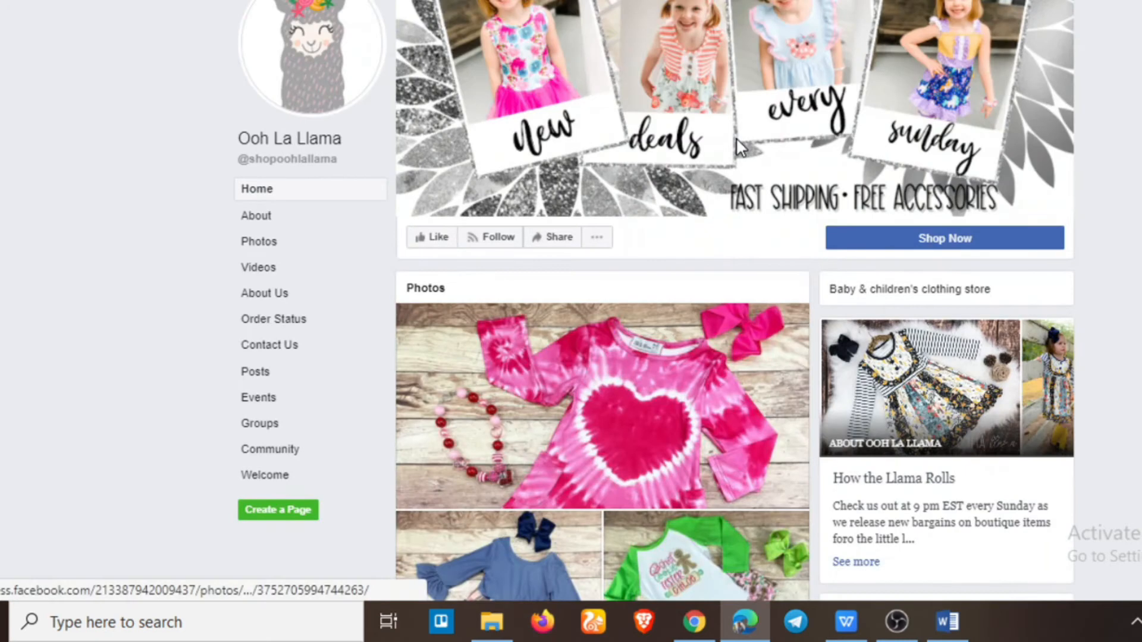
# Add the line "Ooh la Llama" below Freshly Picked in the Word document and return to the browser.
pyautogui.click(948, 621)
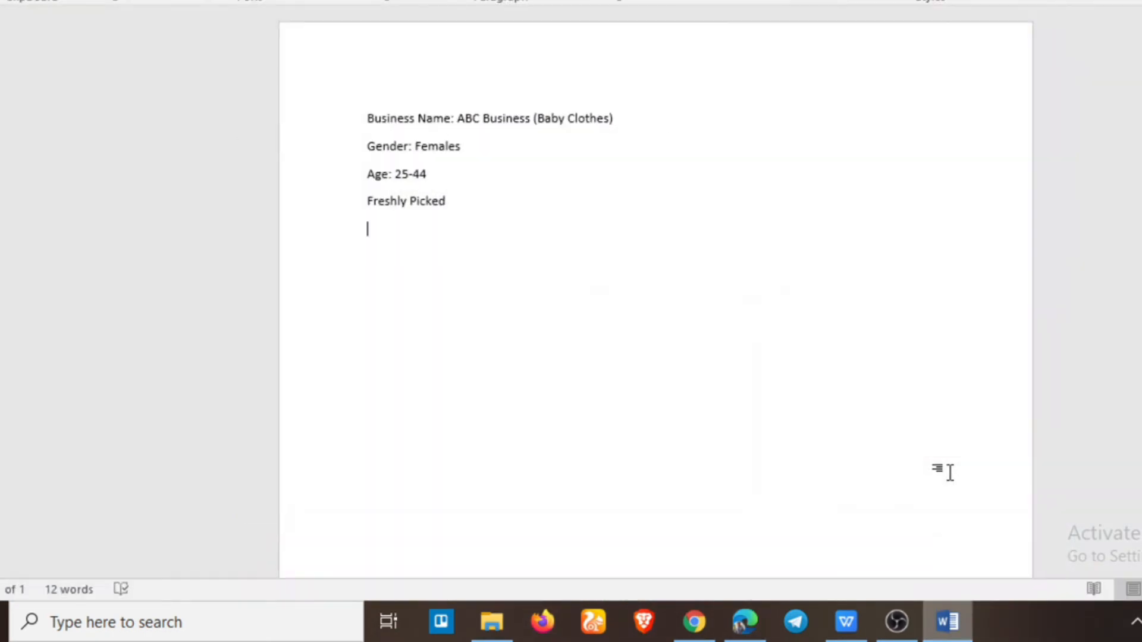
pyautogui.write('Ooh la L')
pyautogui.click(963, 619)
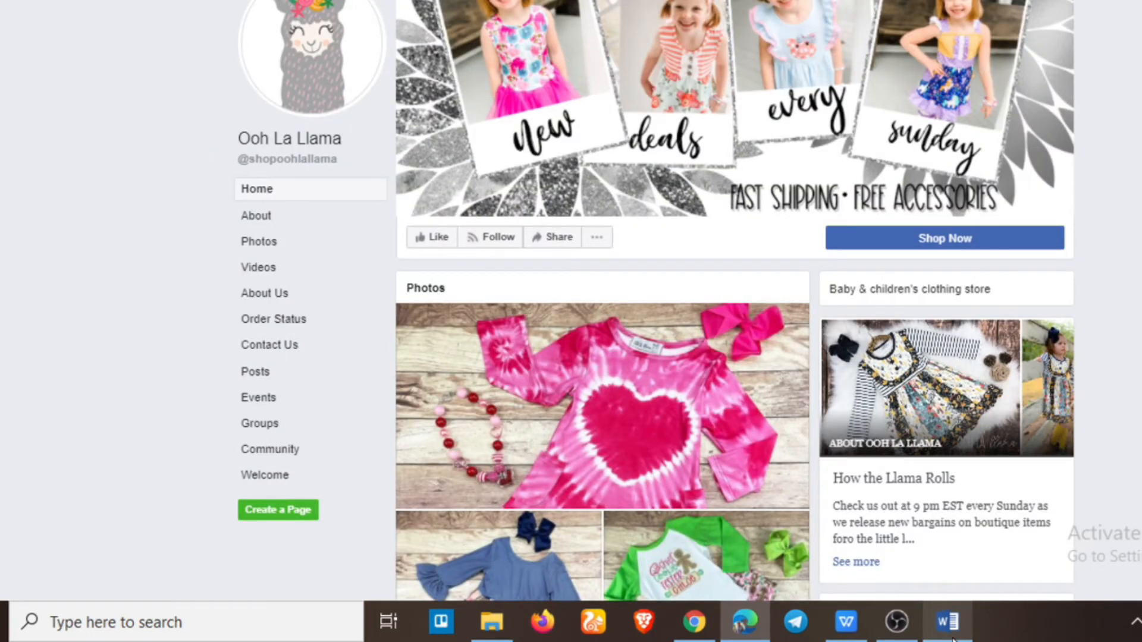
pyautogui.click(953, 638)
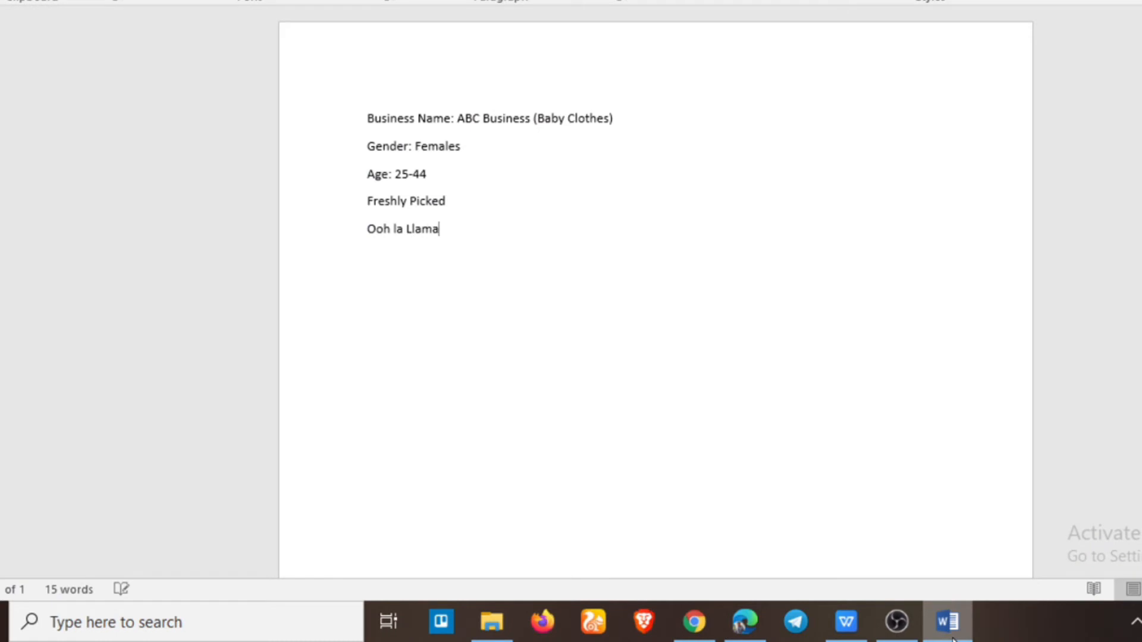
pyautogui.click(953, 639)
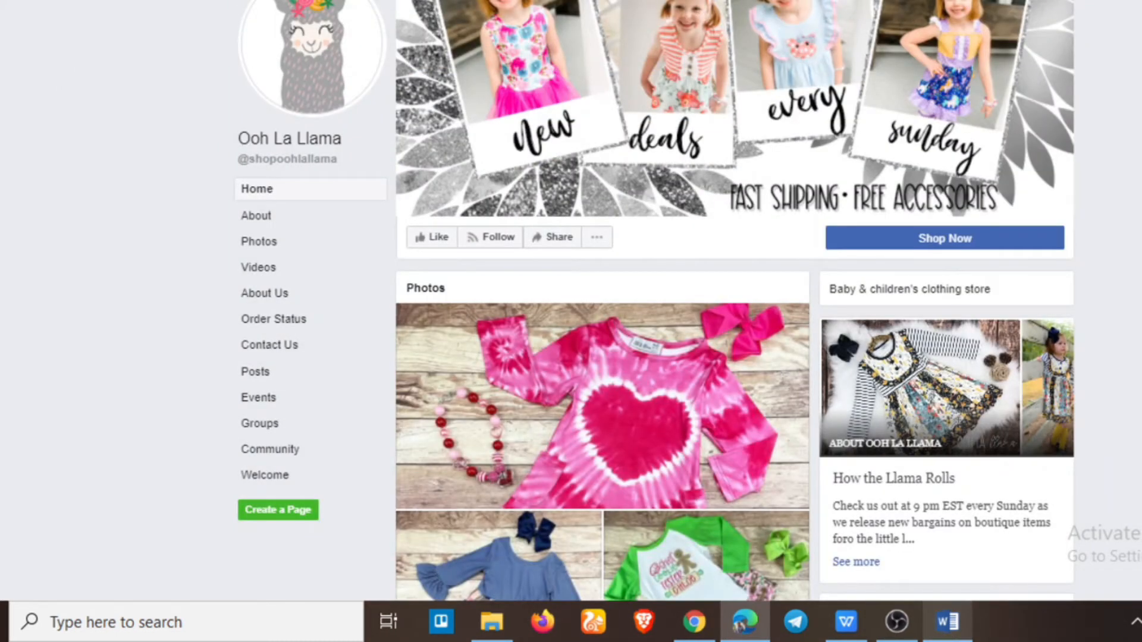
# Examine the PinkBlush Maternity Facebook page, including its photos, videos and posts.
pyautogui.hotkey('ctrl', 'Tab')
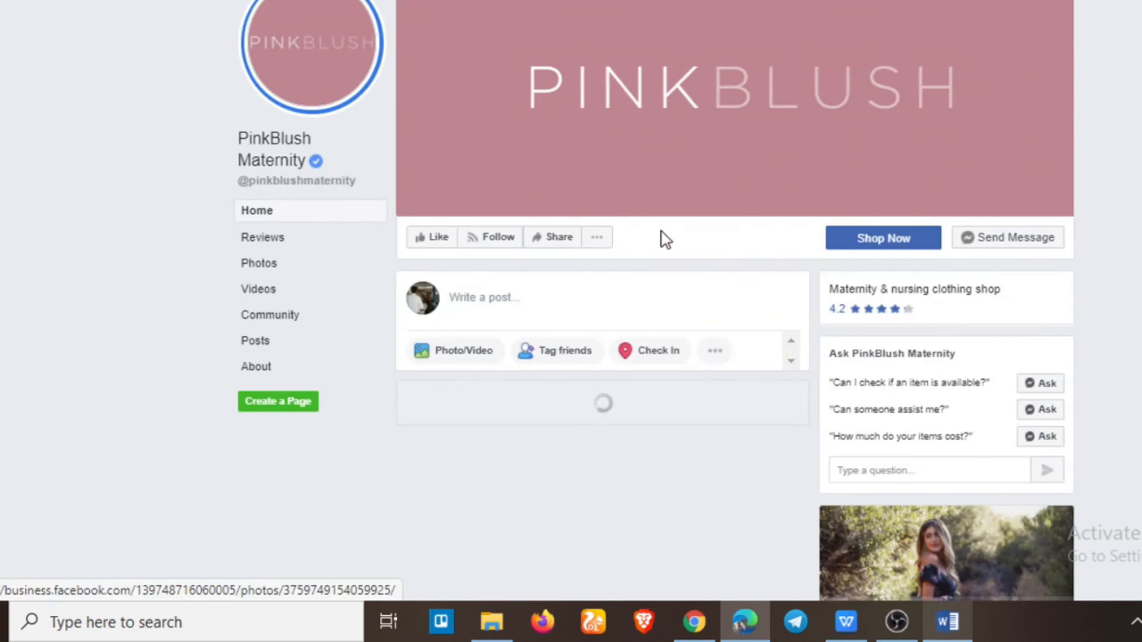
pyautogui.scroll(-2, 662, 239)
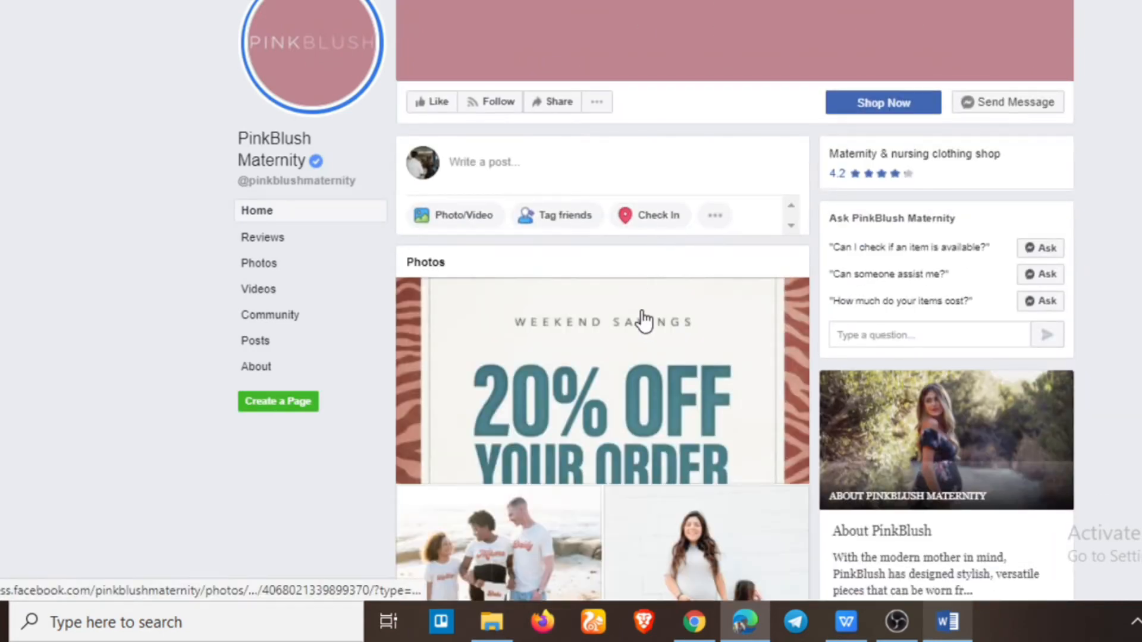
pyautogui.scroll(-7, 642, 319)
pyautogui.scroll(-15, 644, 321)
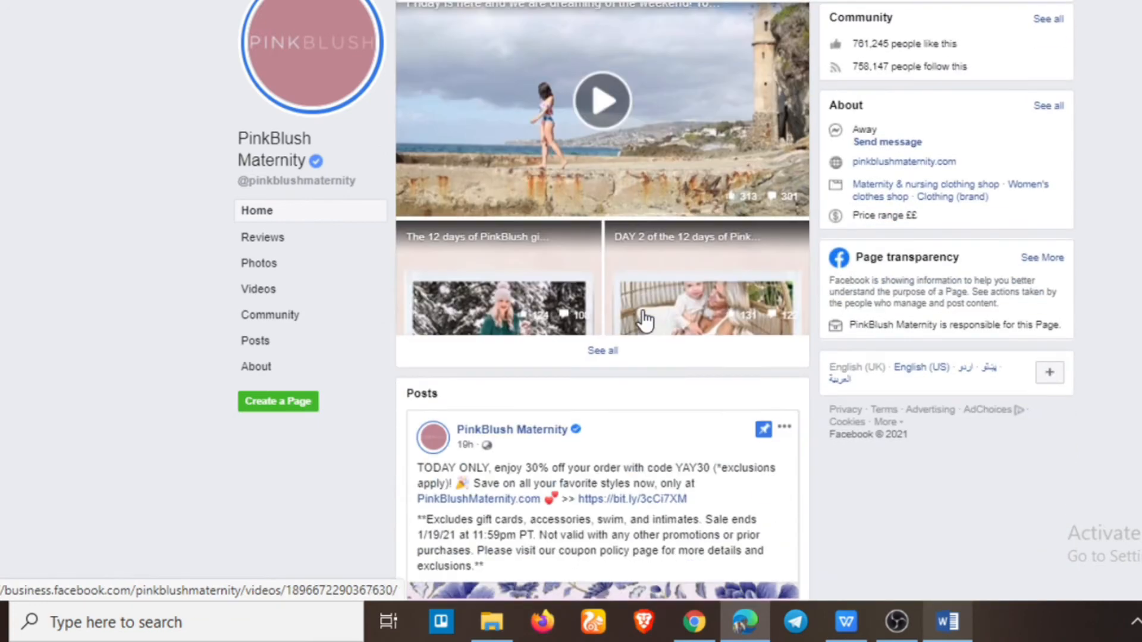
pyautogui.scroll(-8, 646, 321)
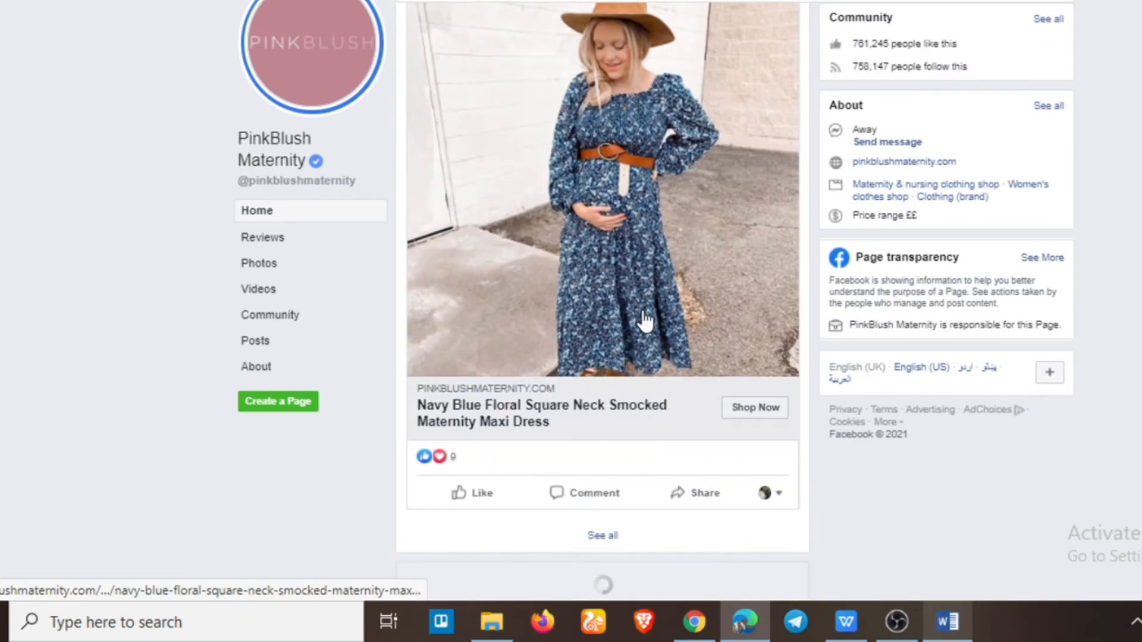
pyautogui.scroll(12, 648, 312)
pyautogui.scroll(20, 652, 304)
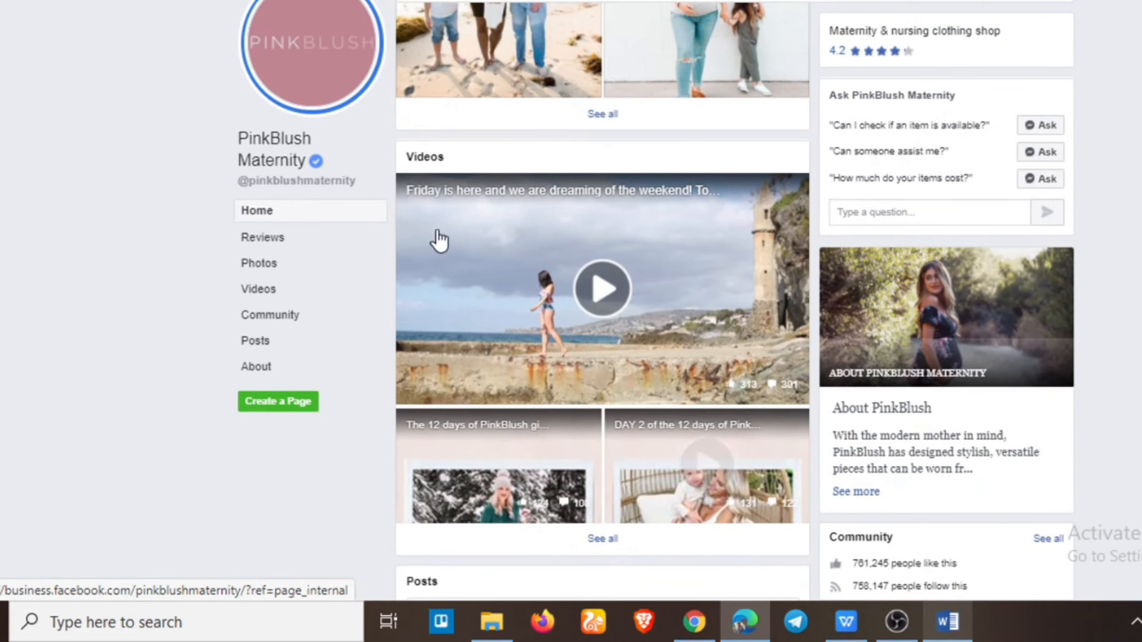
pyautogui.scroll(2, 579, 130)
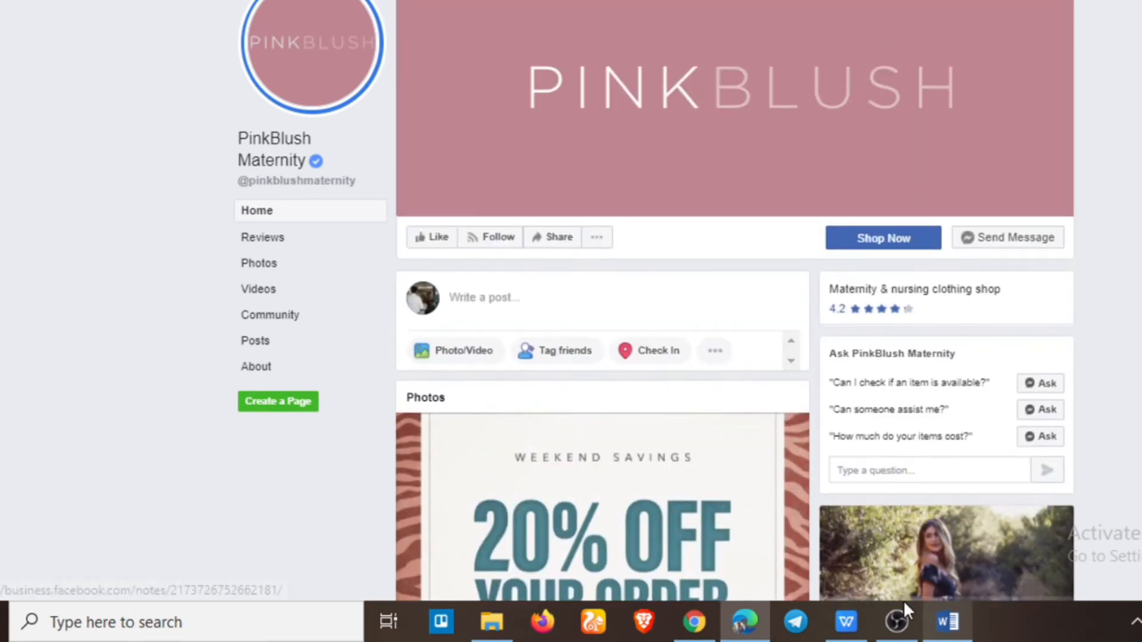
# Shrink the Word window, place it beside the Facebook page and add the line "PinkBlush Maternity" to the document.
pyautogui.click(947, 621)
pyautogui.click(1141, 0)
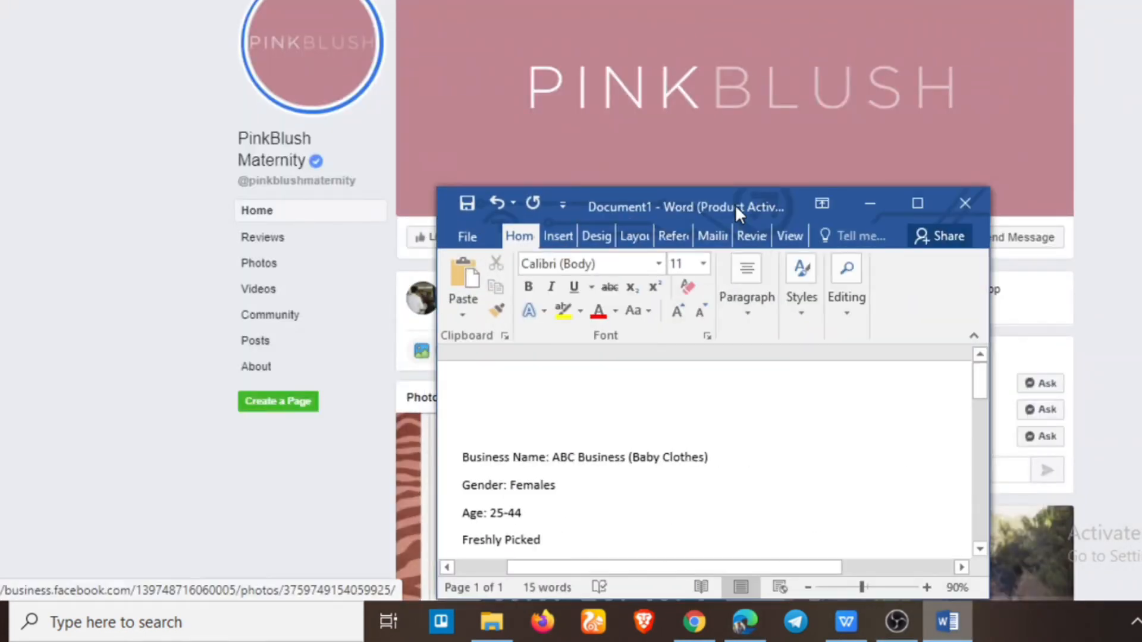
pyautogui.moveTo(734, 207); pyautogui.dragTo(1139, 25)
pyautogui.scroll(-3, 1041, 267)
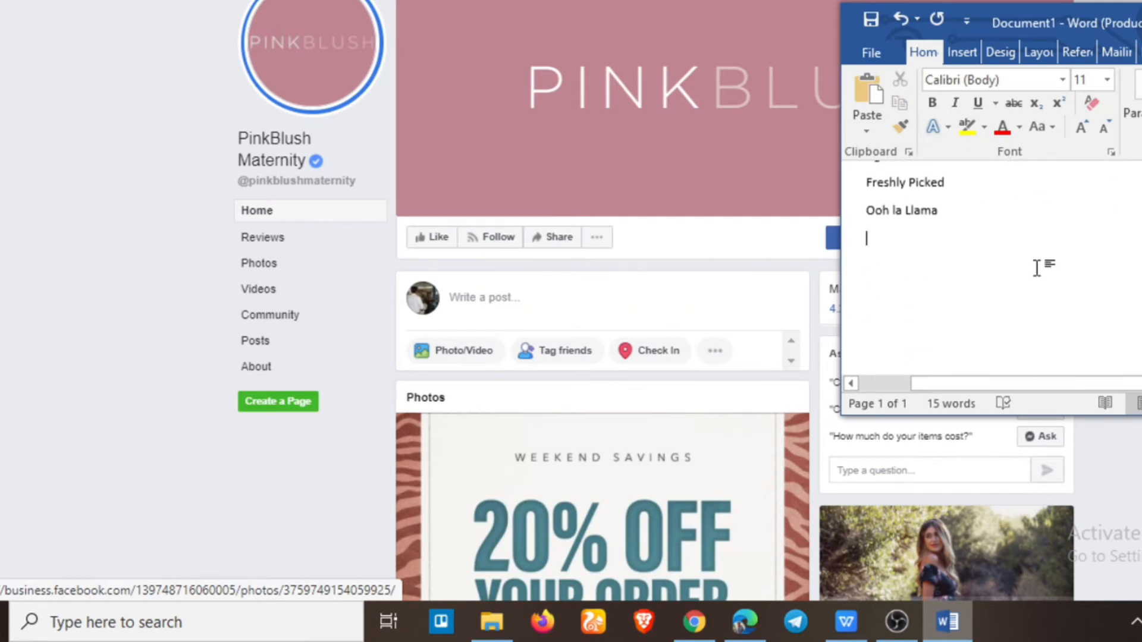
pyautogui.write('PinkBlush Maternity')
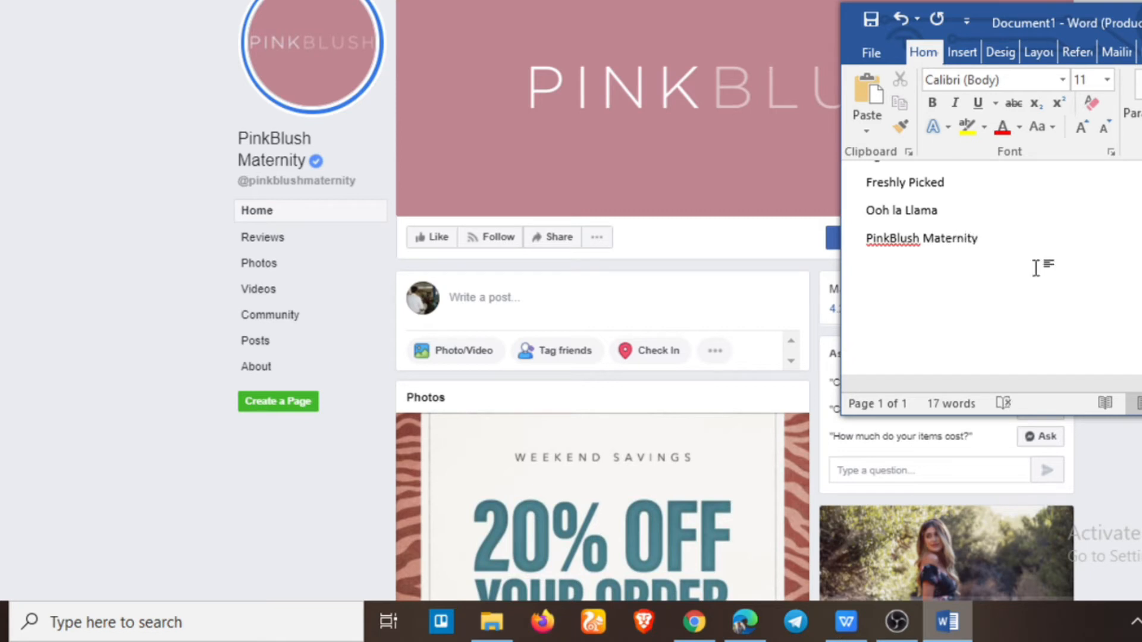
# Go through the Posh Peanut and Milkmaid Goods pages, adding the lines "Posh Peanut" and "Milkmaid Good" to the Word document.
pyautogui.click(666, 1)
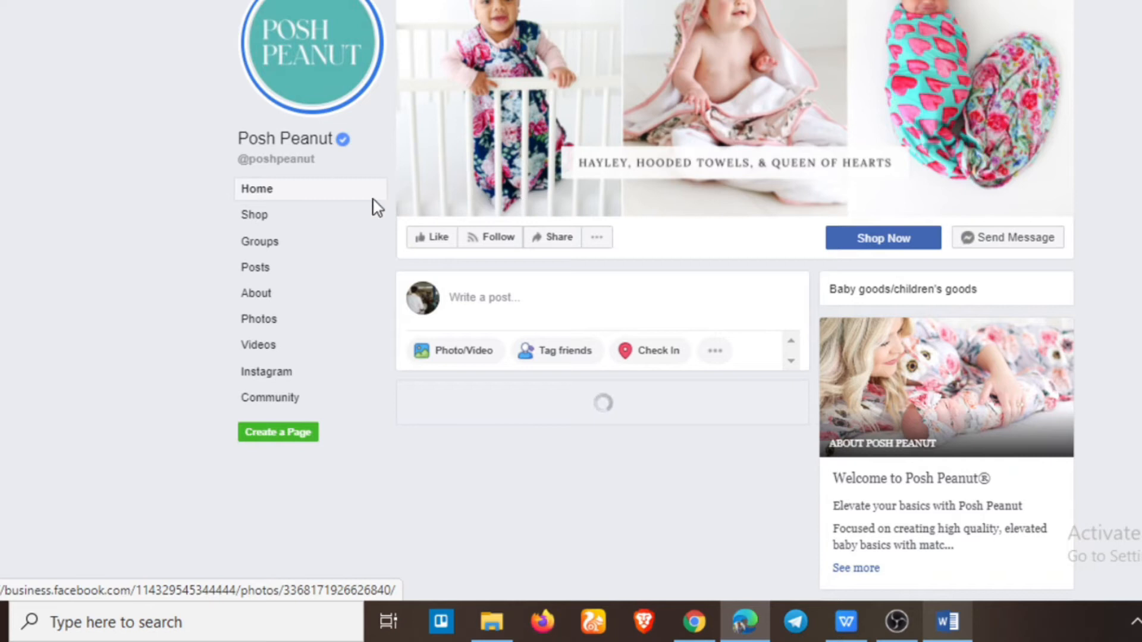
pyautogui.click(948, 622)
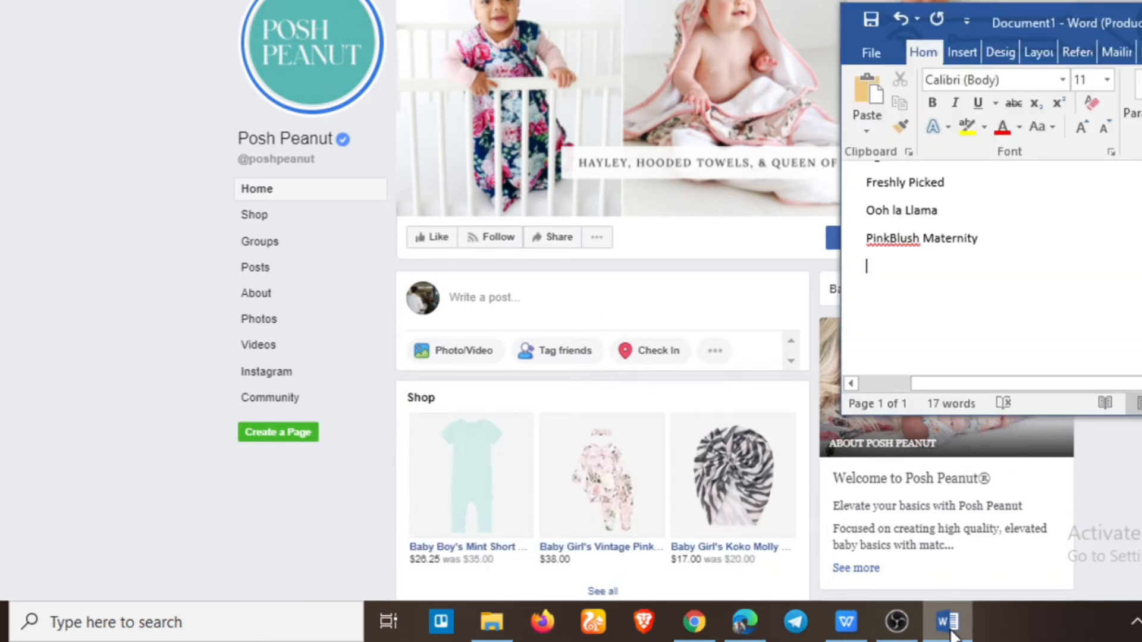
pyautogui.write('Posh Peanut')
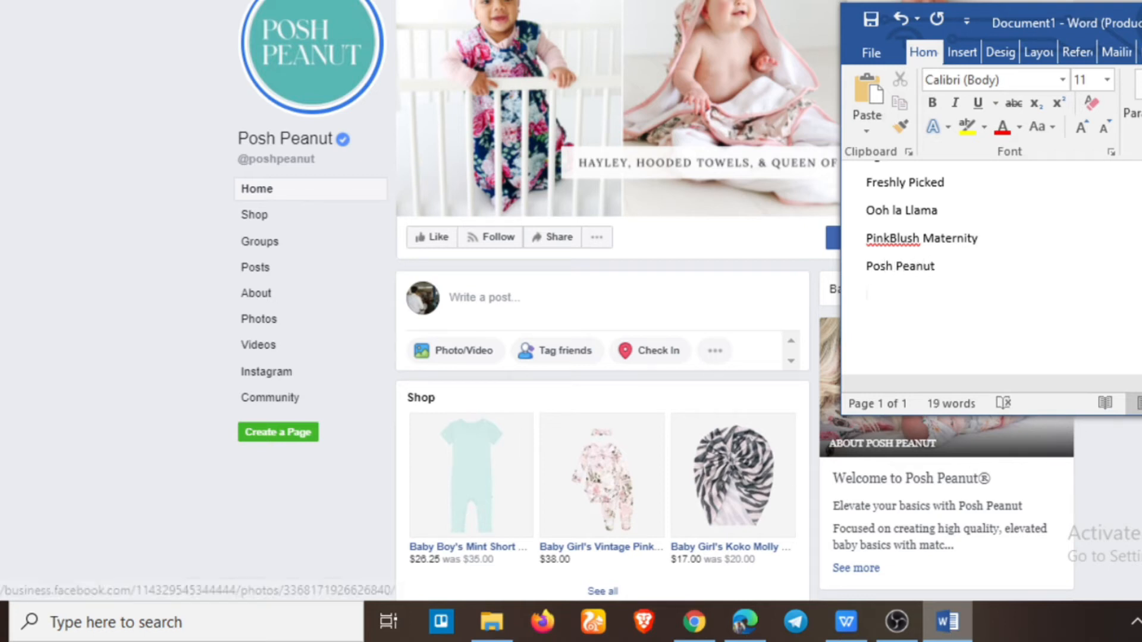
pyautogui.hotkey('alt', 'Tab')
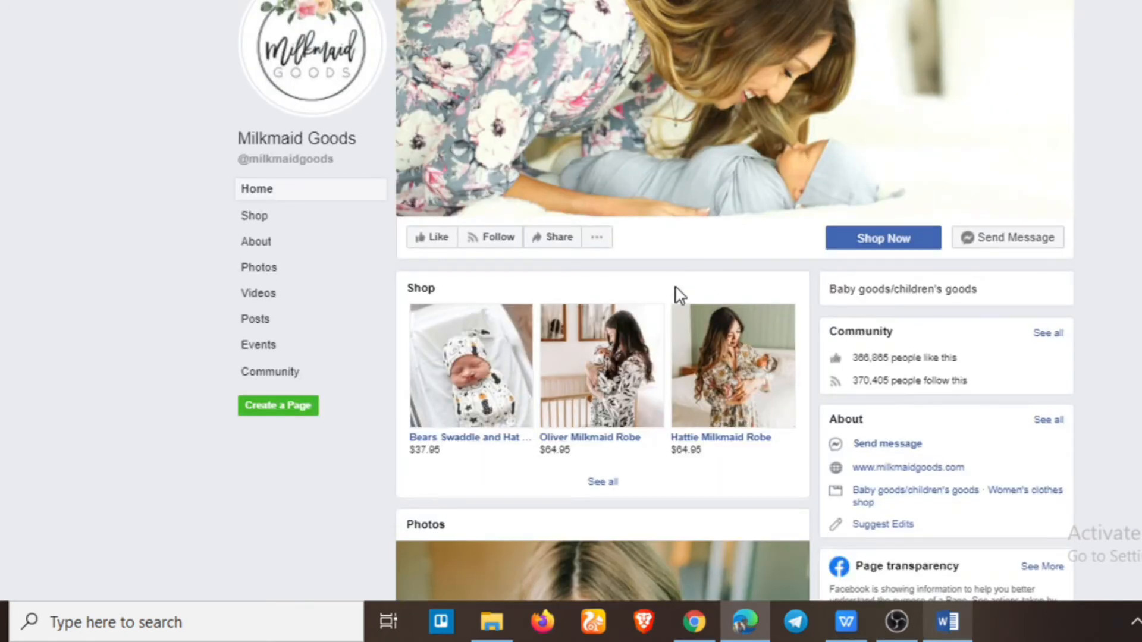
pyautogui.click(947, 621)
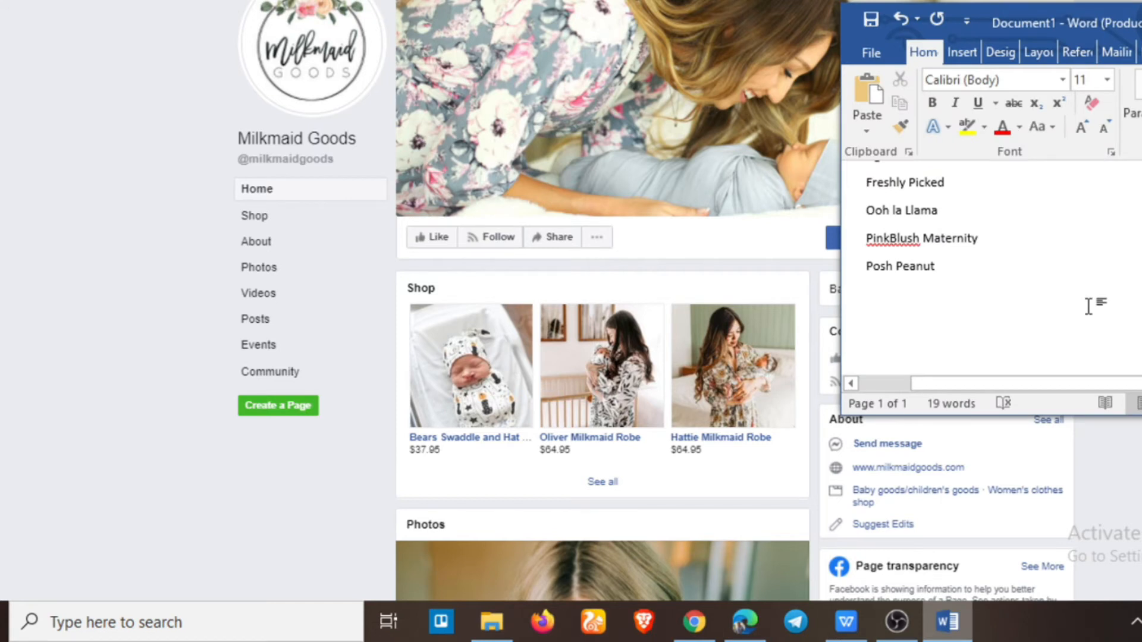
pyautogui.write('Milkmaid Good')
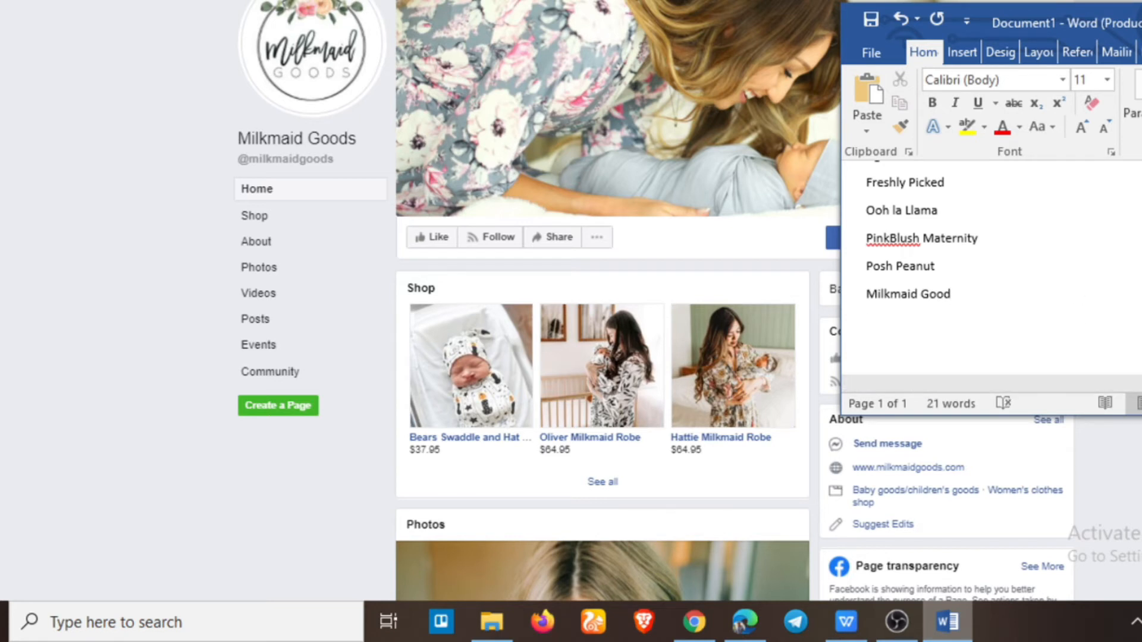
# Look through the Spearmint Baby Facebook page and add the line "Spearmint Baby" to the Word document.
pyautogui.click(833, 1)
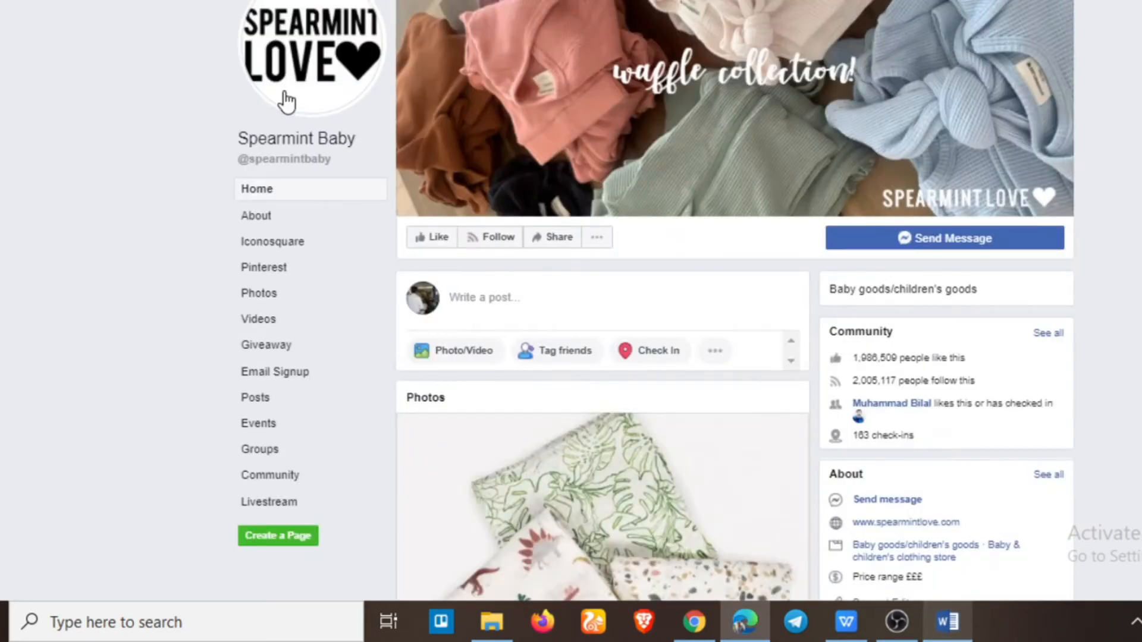
pyautogui.scroll(-5, 774, 232)
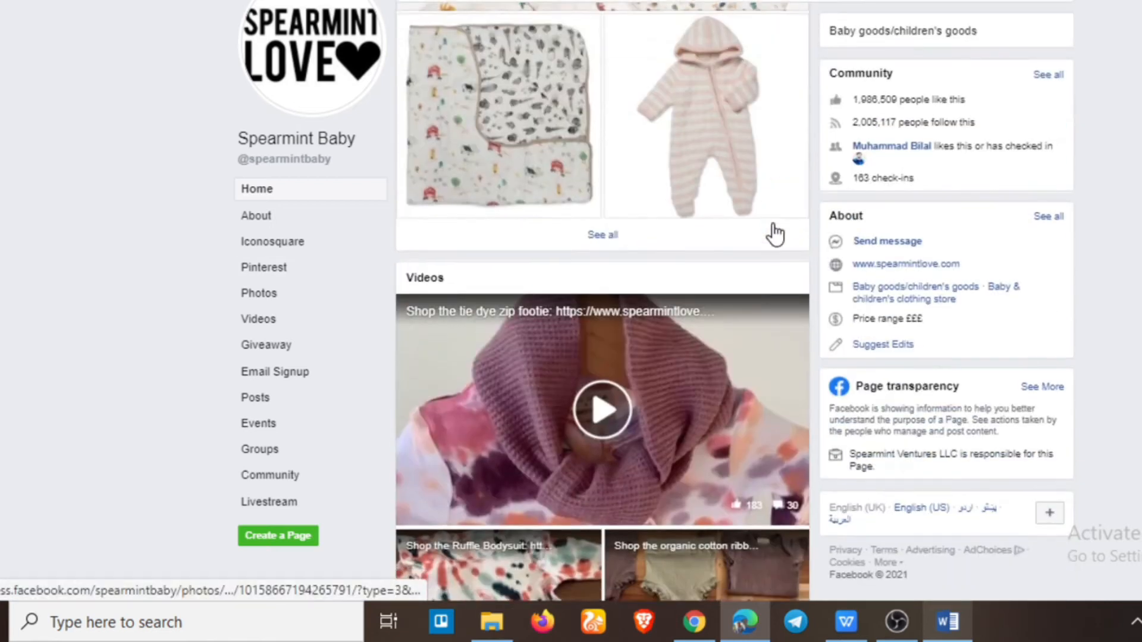
pyautogui.scroll(10, 774, 232)
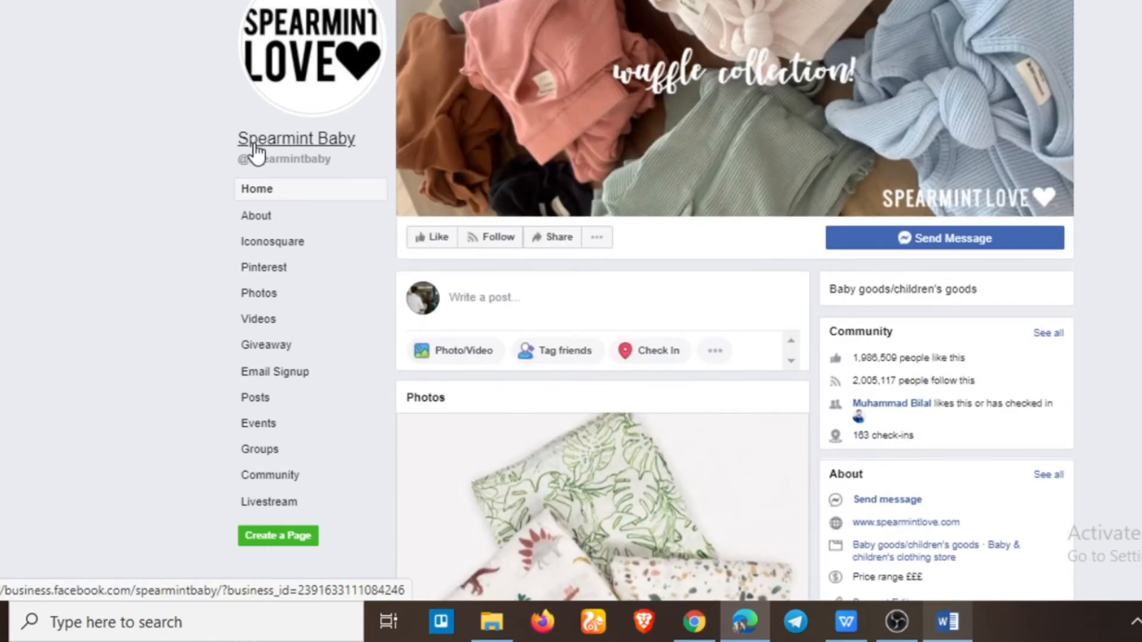
pyautogui.click(957, 621)
pyautogui.write('Spearmint Baby')
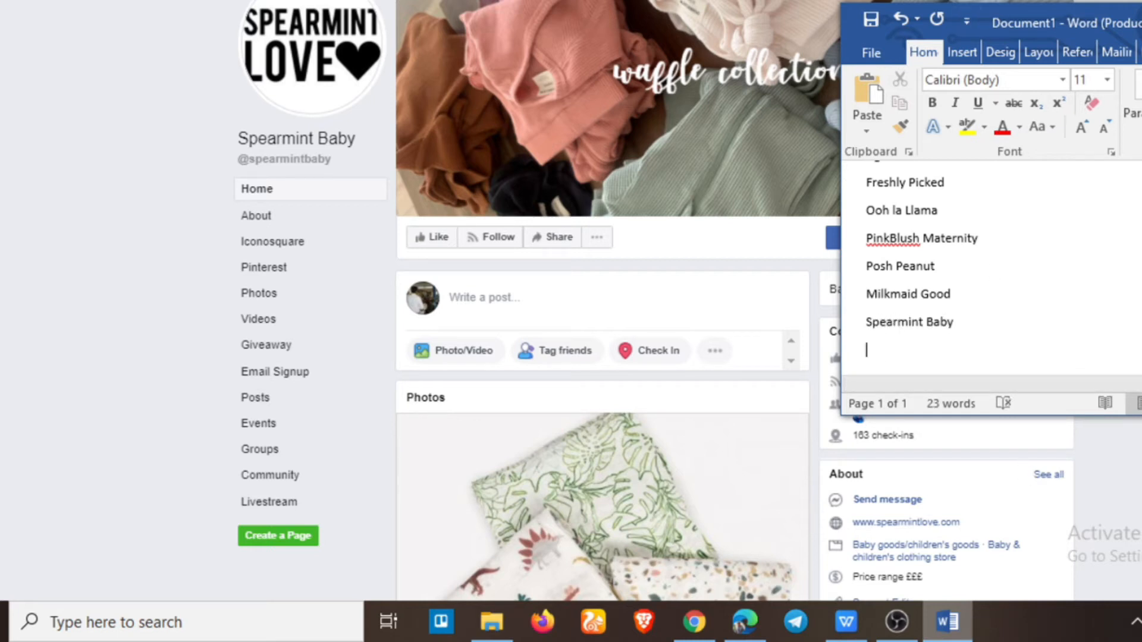
pyautogui.click(1139, 23)
# Examine the Carousel Designs Facebook page and its recent posts.
pyautogui.scroll(-10, 692, 271)
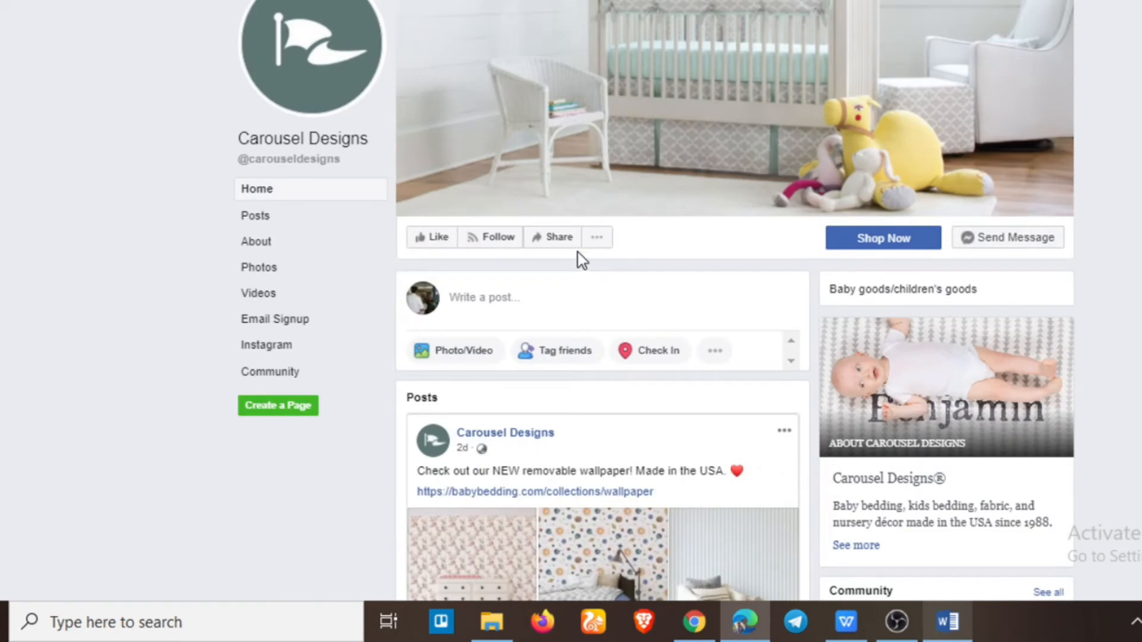
pyautogui.scroll(-15, 616, 335)
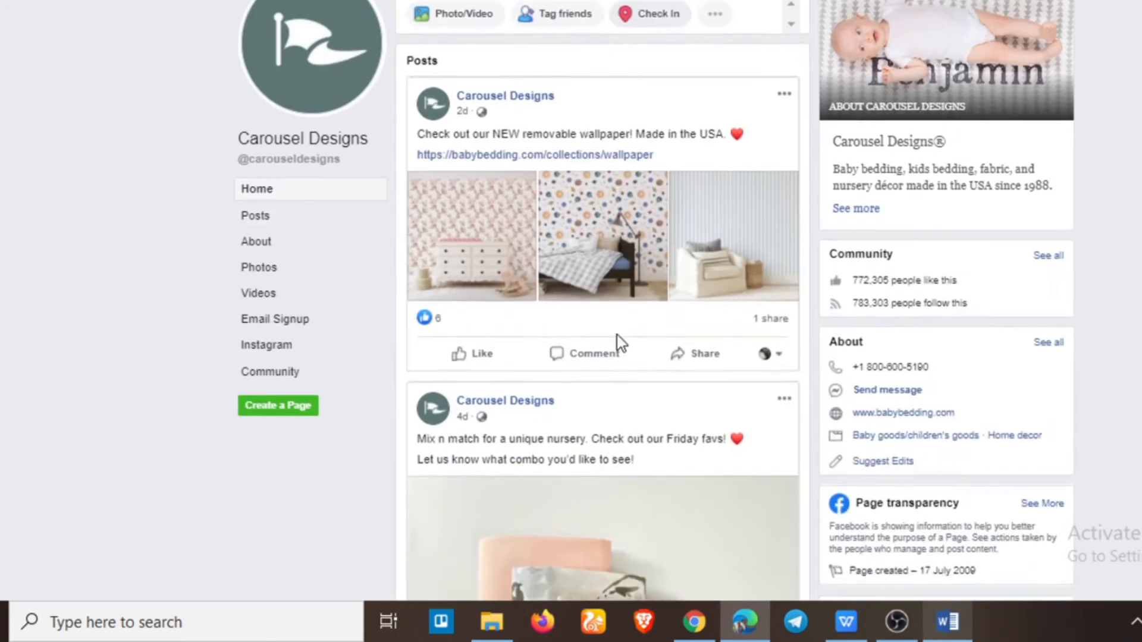
pyautogui.scroll(-3, 621, 344)
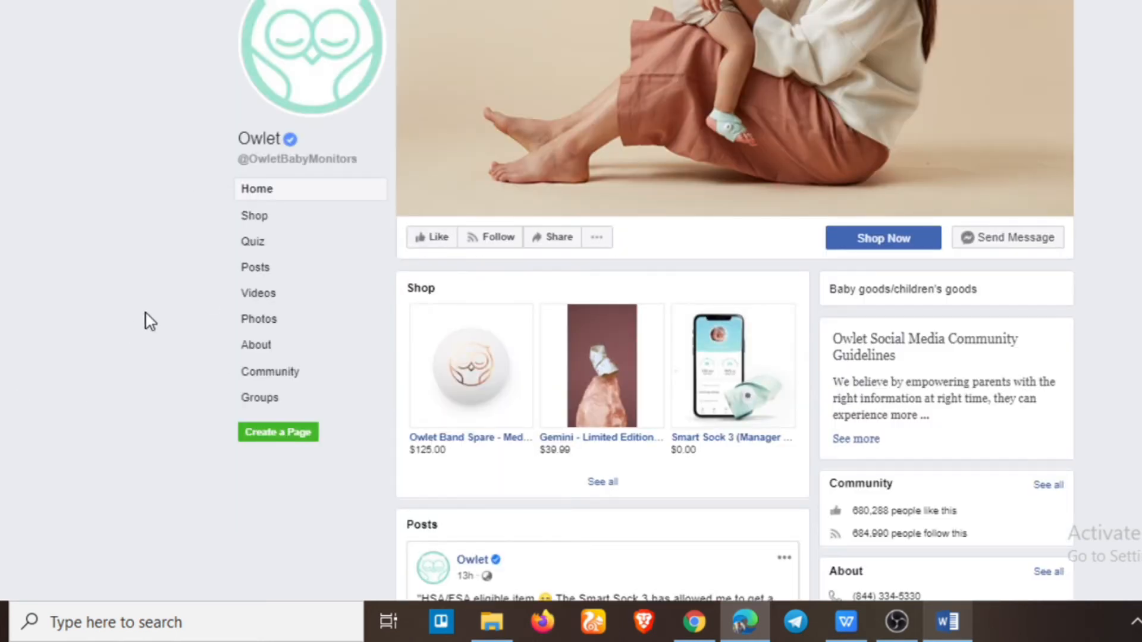
# Look through the Owlet Facebook page and add the line "Owlet" below Spearmint Baby in the Word document.
pyautogui.scroll(-10, 146, 320)
pyautogui.scroll(10, 146, 320)
pyautogui.click(948, 622)
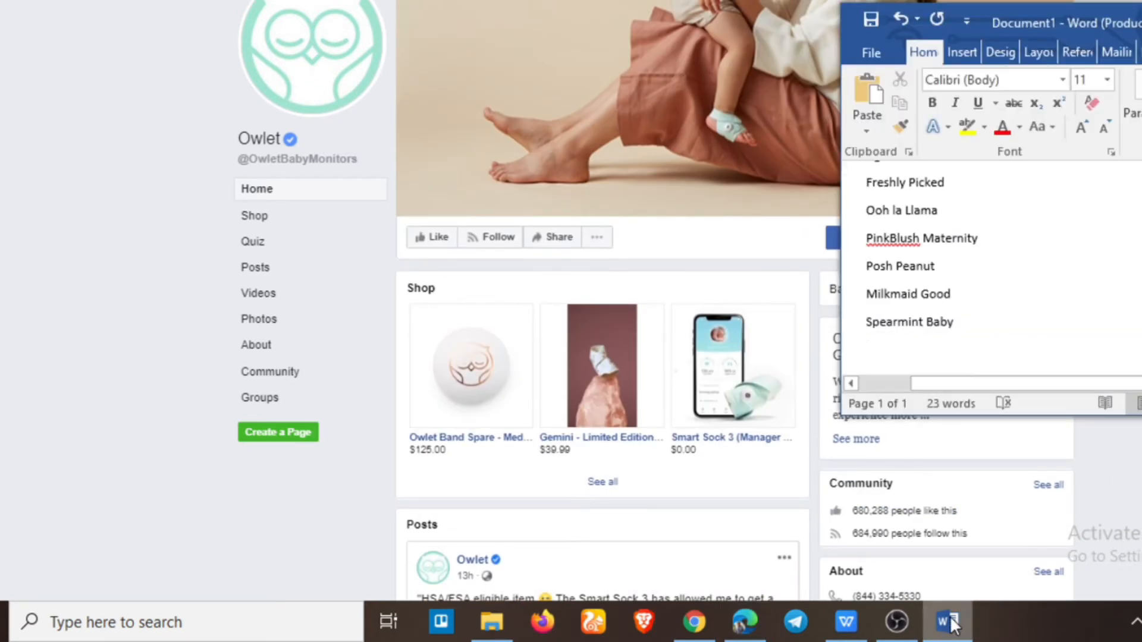
pyautogui.write('Owlet')
pyautogui.press('Return')
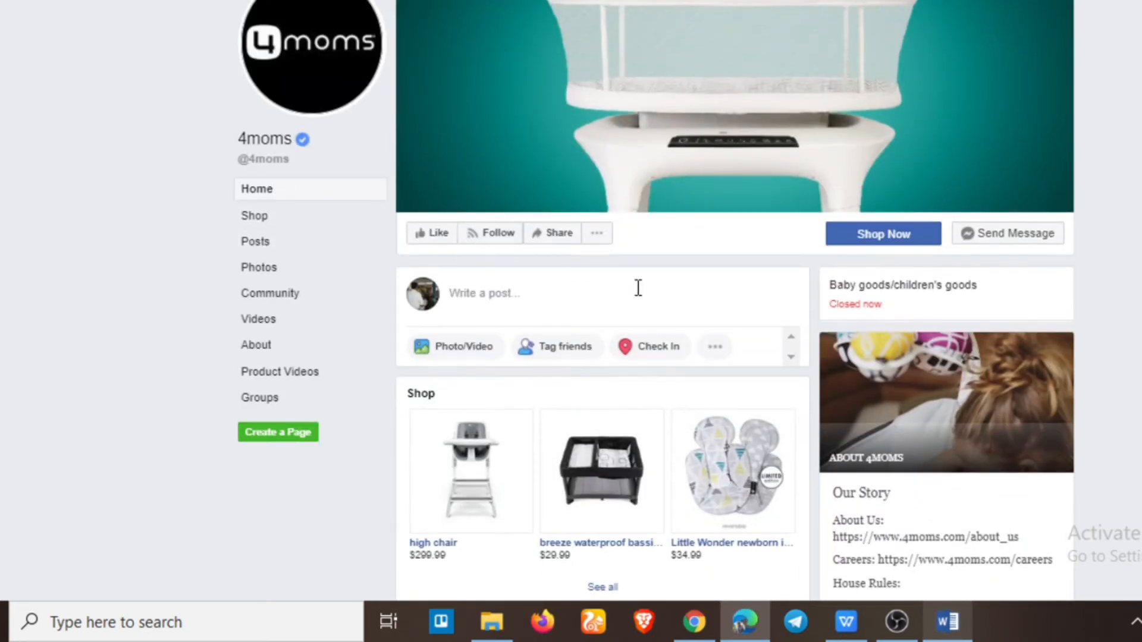
# Look through the 4moms Facebook page and add the line "4moms" below Owlet in the Word document.
pyautogui.scroll(-15, 503, 362)
pyautogui.scroll(15, 665, 424)
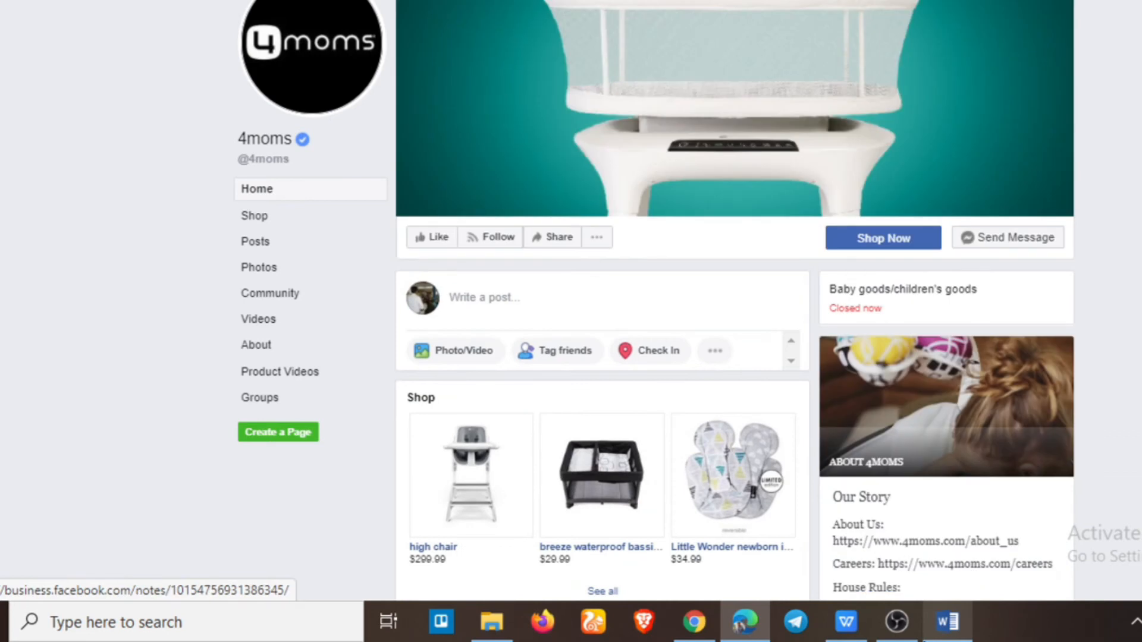
pyautogui.click(945, 636)
pyautogui.write('4moms')
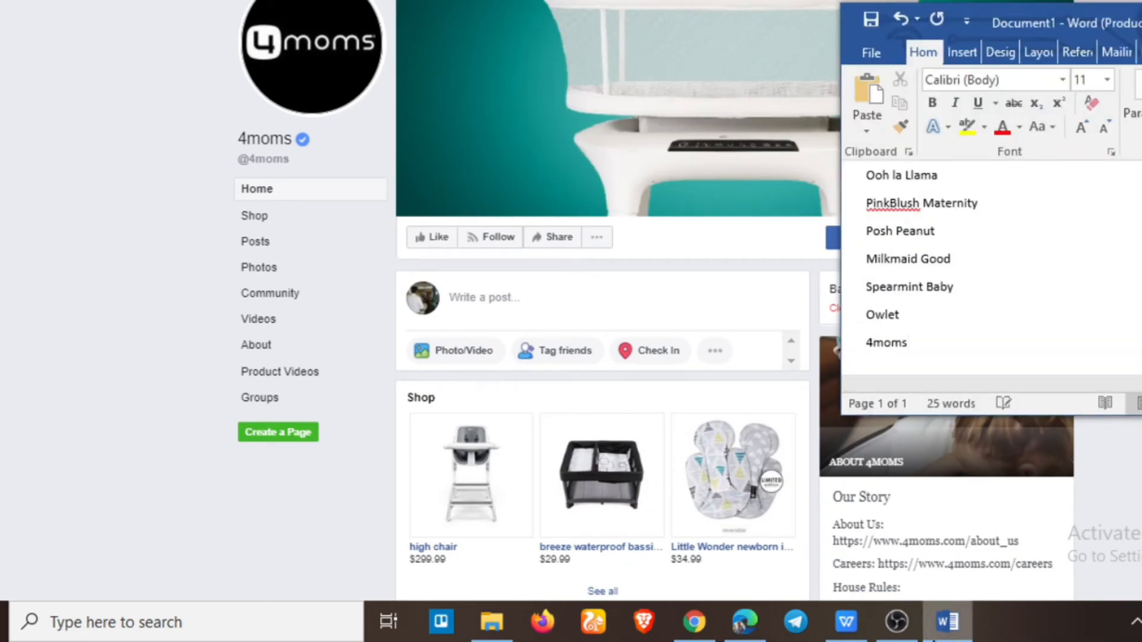
# Return to Audience Insights and open the Pottery Barn Kids page from the Home decor category in a new tab.
pyautogui.click(832, 1)
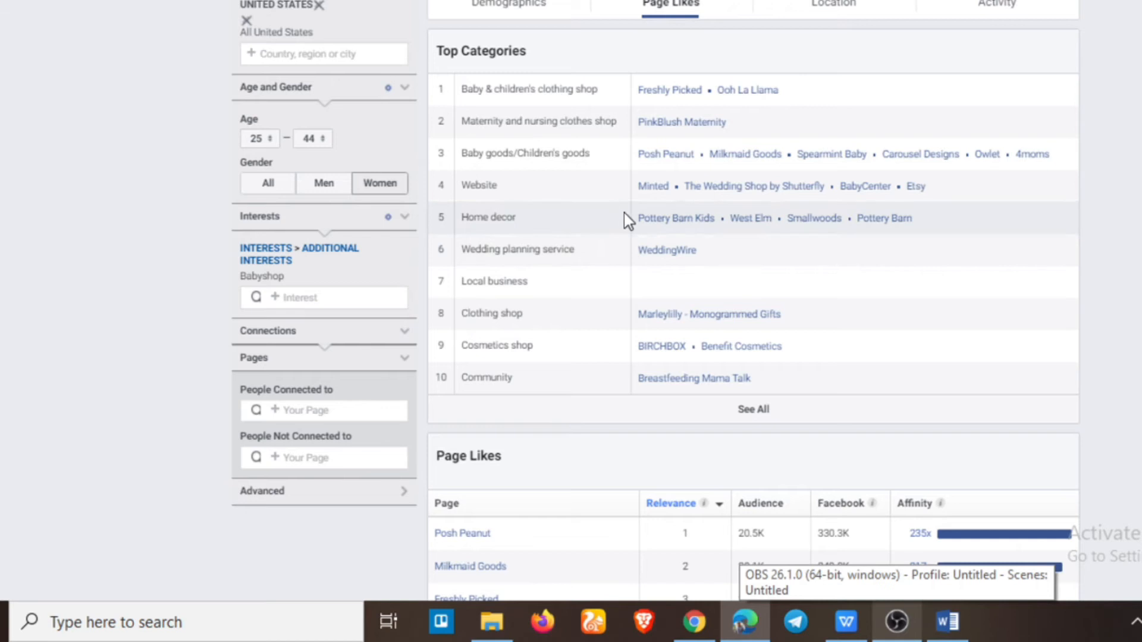
pyautogui.rightClick(701, 227)
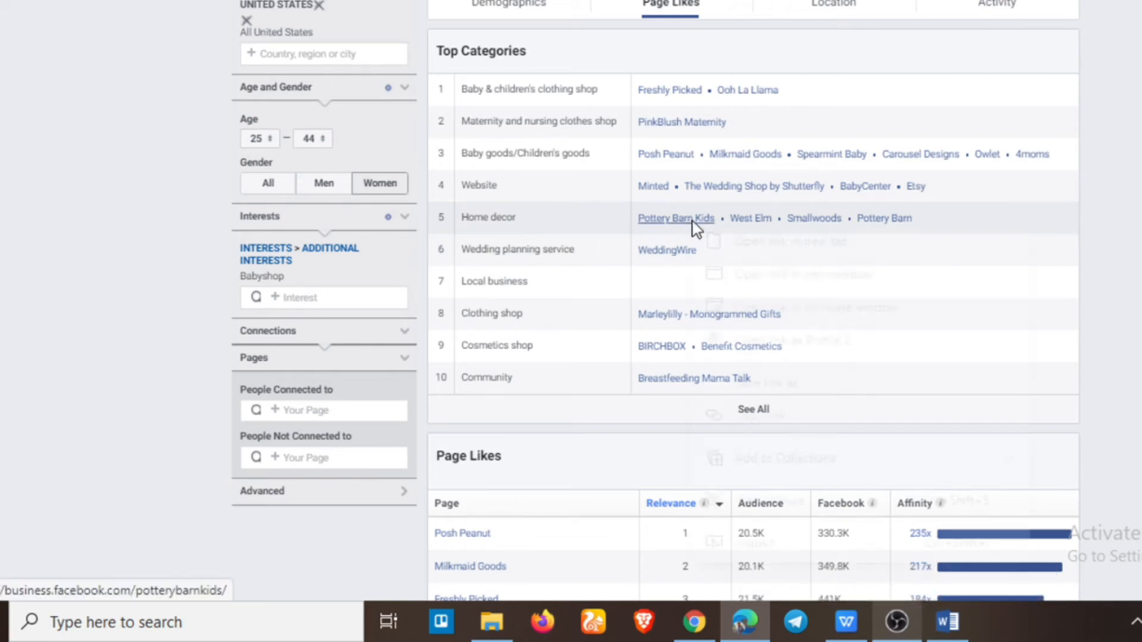
pyautogui.click(744, 244)
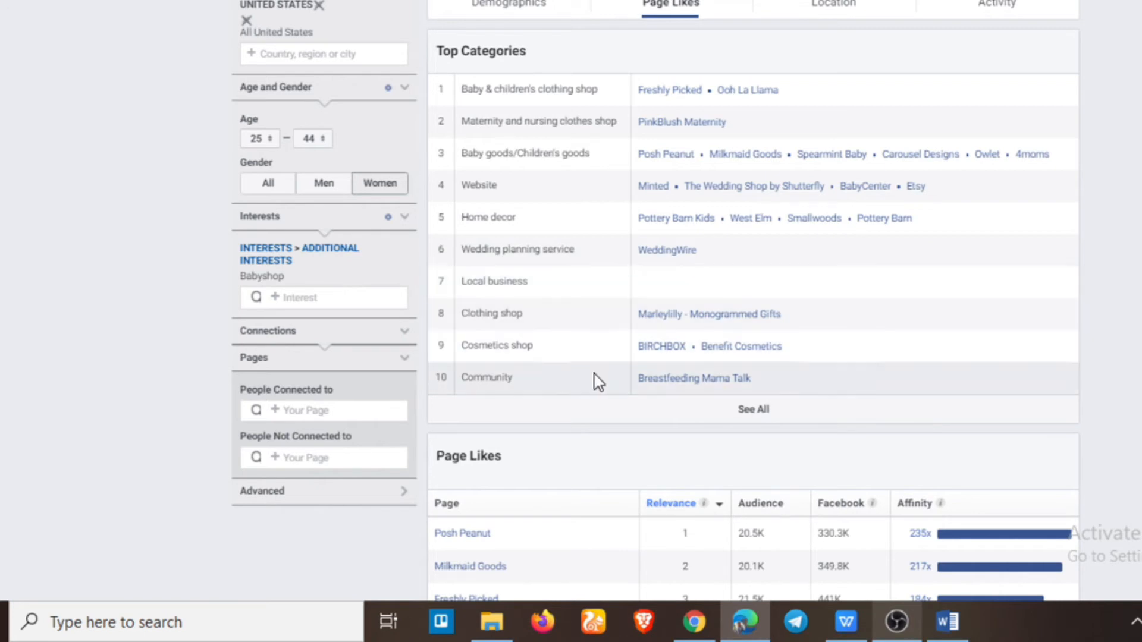
# Expand the Top Categories list to all categories and review the liked pages against the Word list.
pyautogui.click(741, 409)
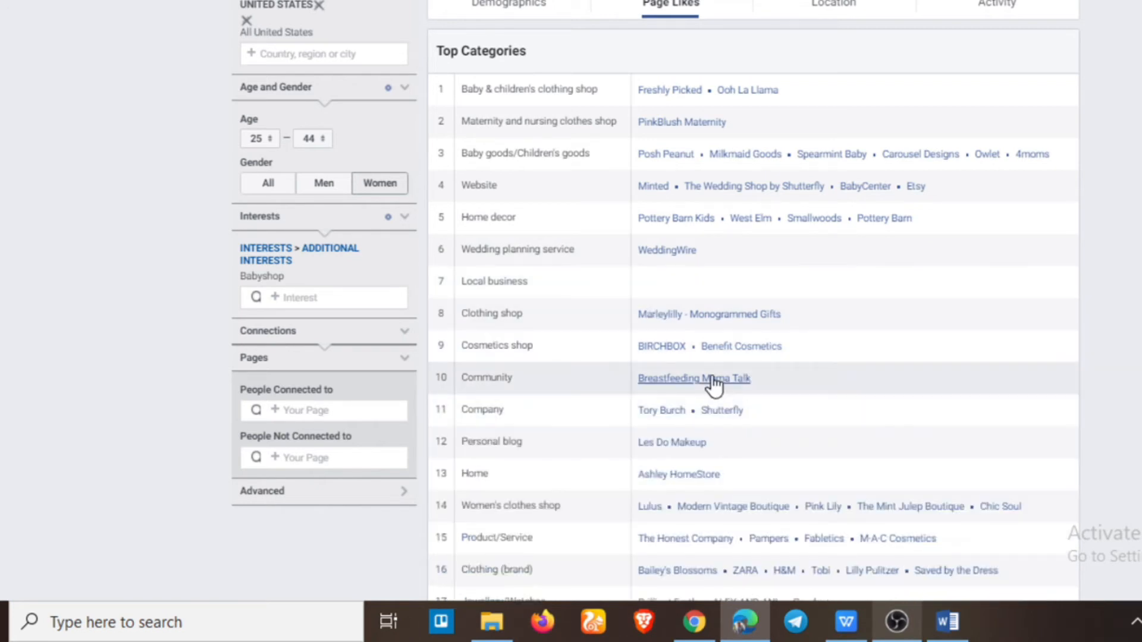
pyautogui.scroll(-2, 963, 242)
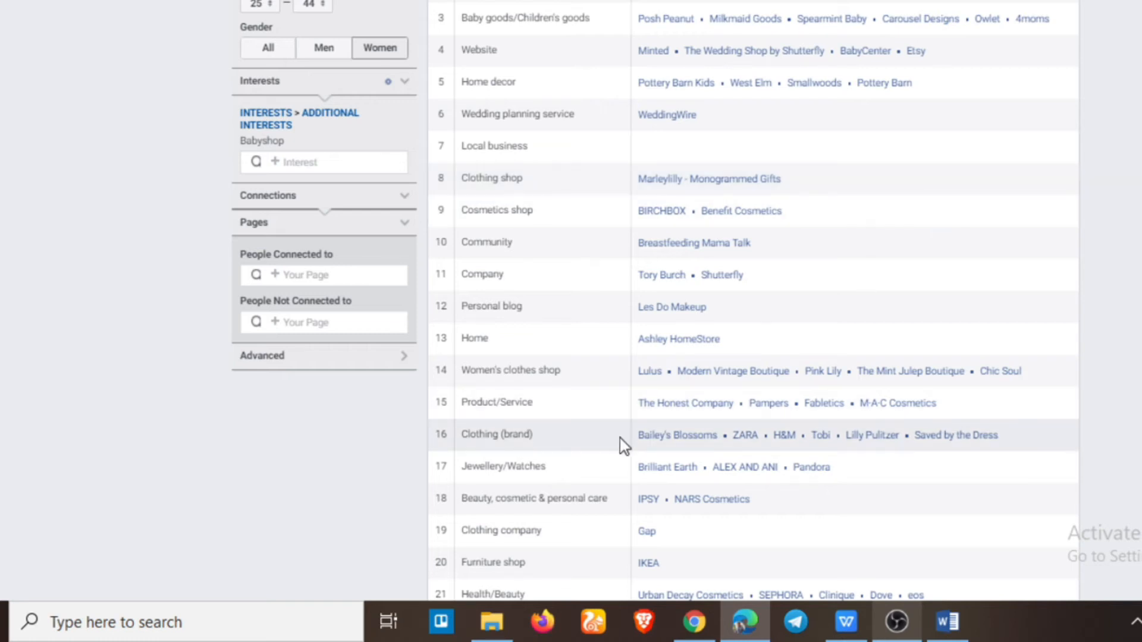
pyautogui.scroll(-1, 821, 372)
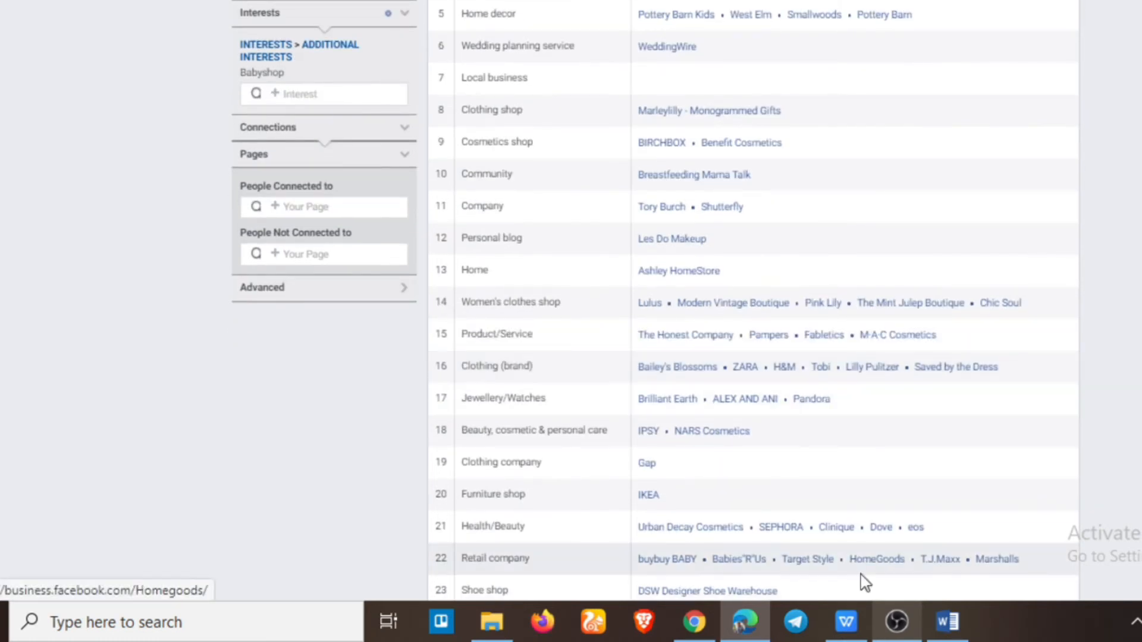
pyautogui.click(946, 621)
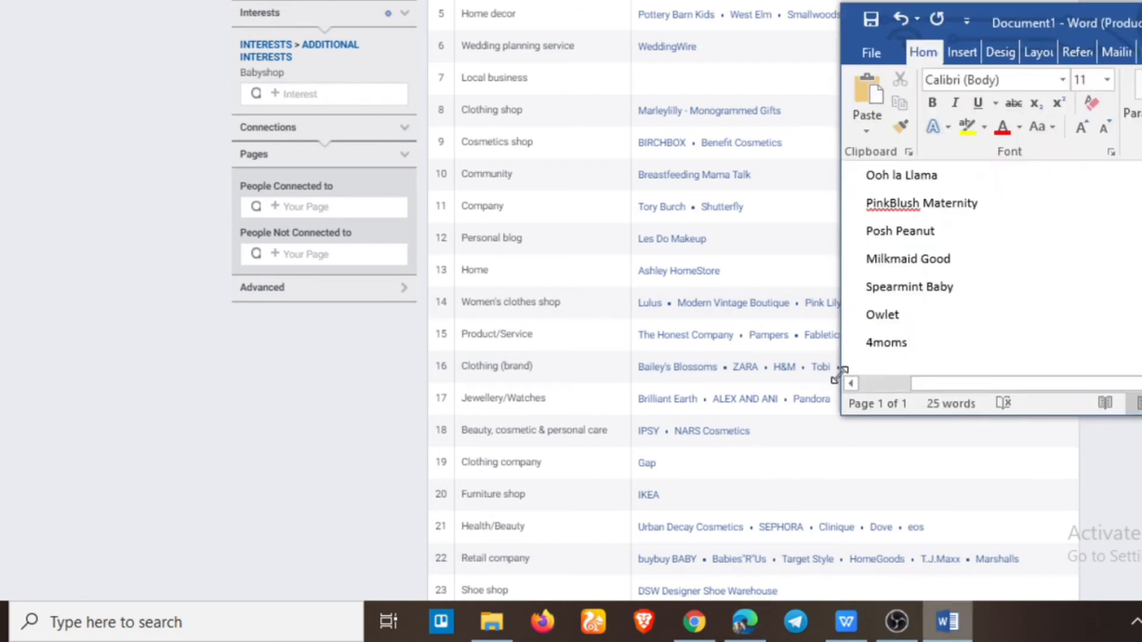
pyautogui.click(94, 357)
pyautogui.scroll(3, 94, 356)
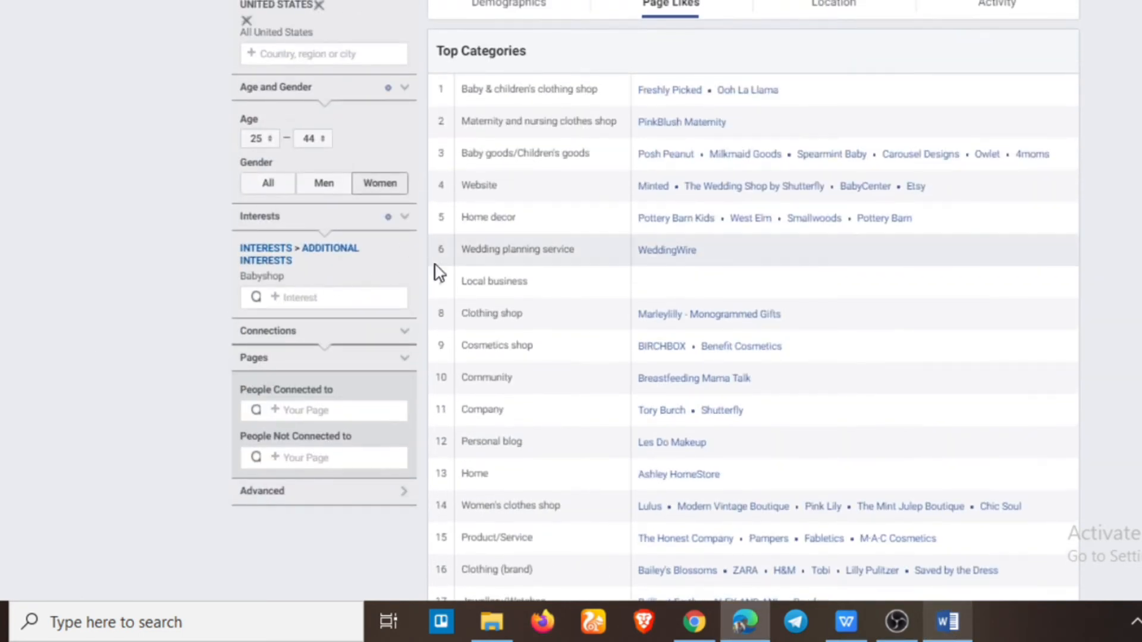
# Replace the Babyshop interest in the audience filter with the interest "4moms".
pyautogui.click(399, 254)
pyautogui.click(363, 256)
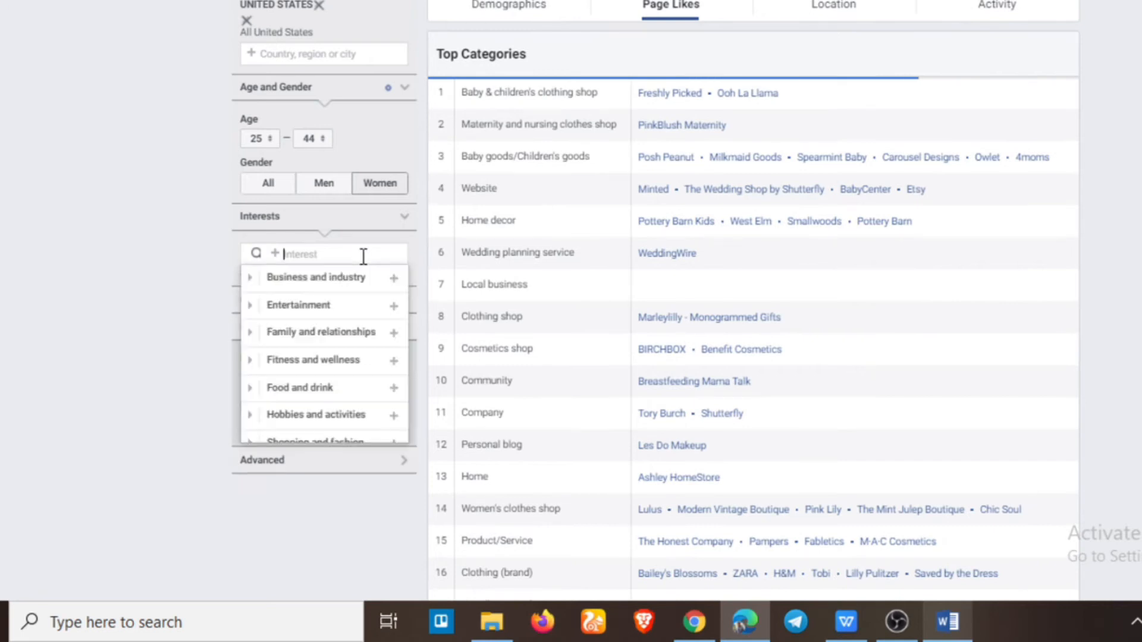
pyautogui.write('4moms')
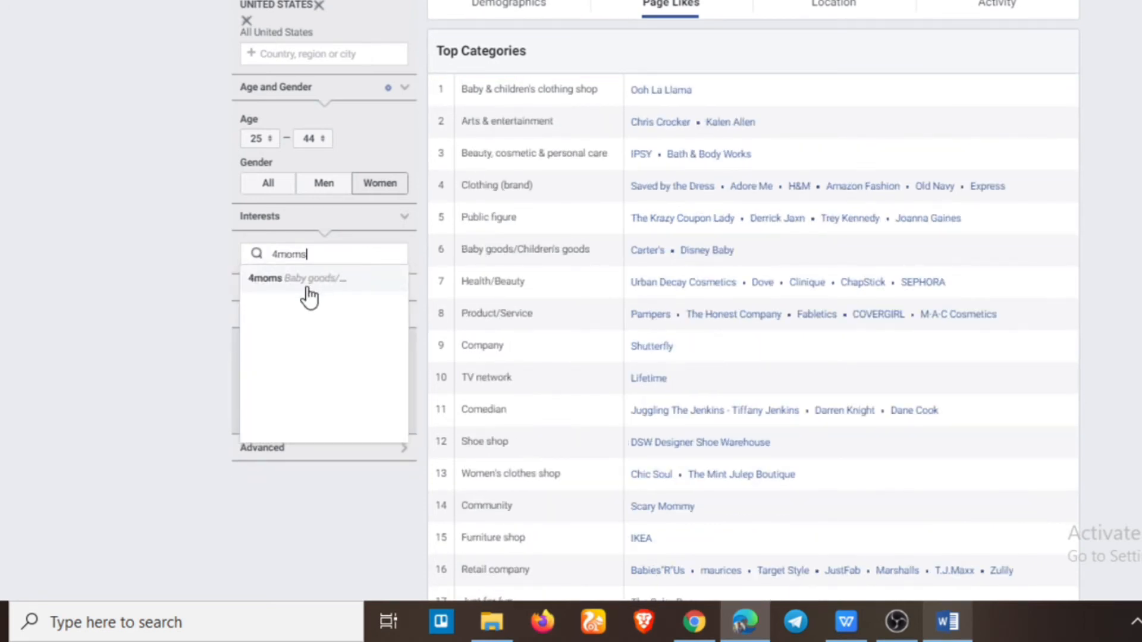
pyautogui.click(306, 285)
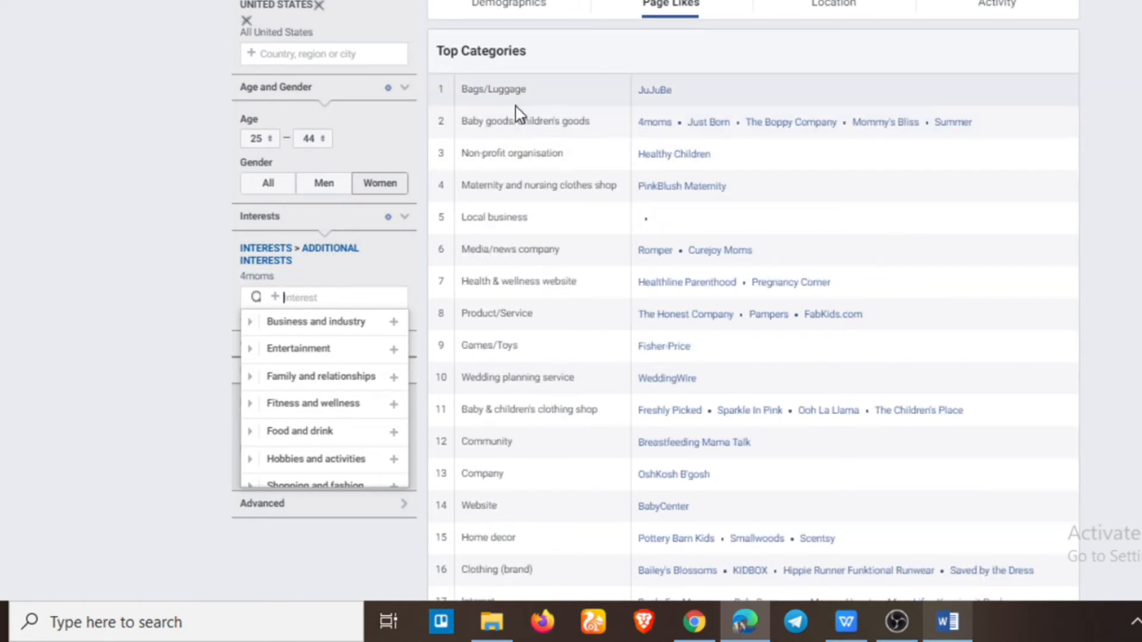
# Open the Just Born, The Boppy Company, Mommy's Bliss, Summer and Healthy Children pages in new tabs.
pyautogui.rightClick(711, 124)
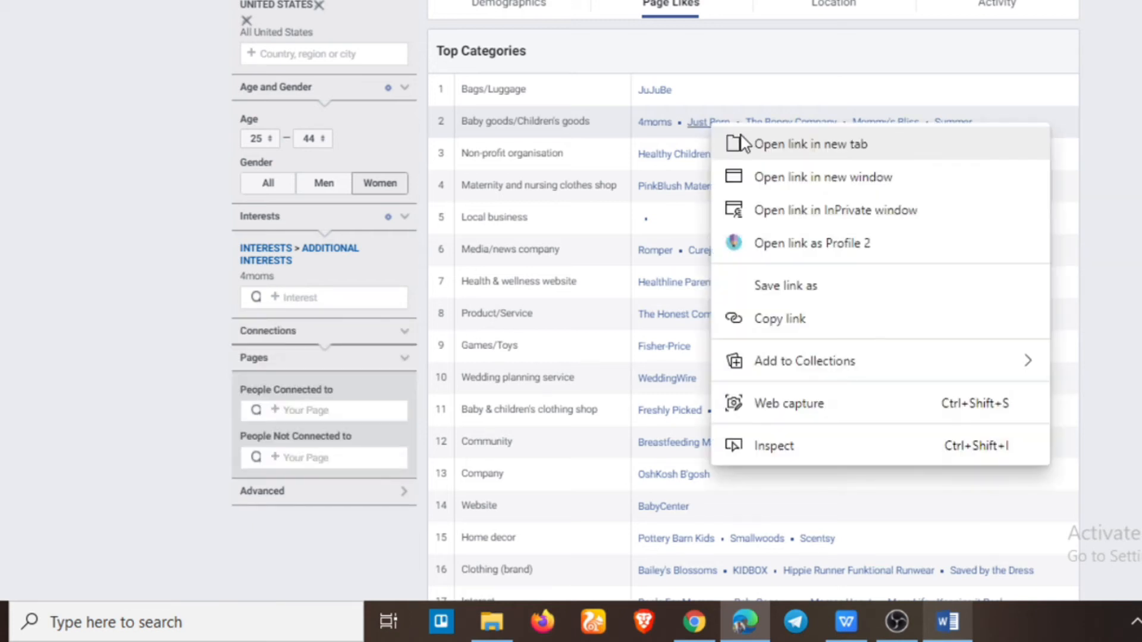
pyautogui.click(747, 138)
pyautogui.rightClick(804, 132)
pyautogui.click(821, 146)
pyautogui.rightClick(892, 132)
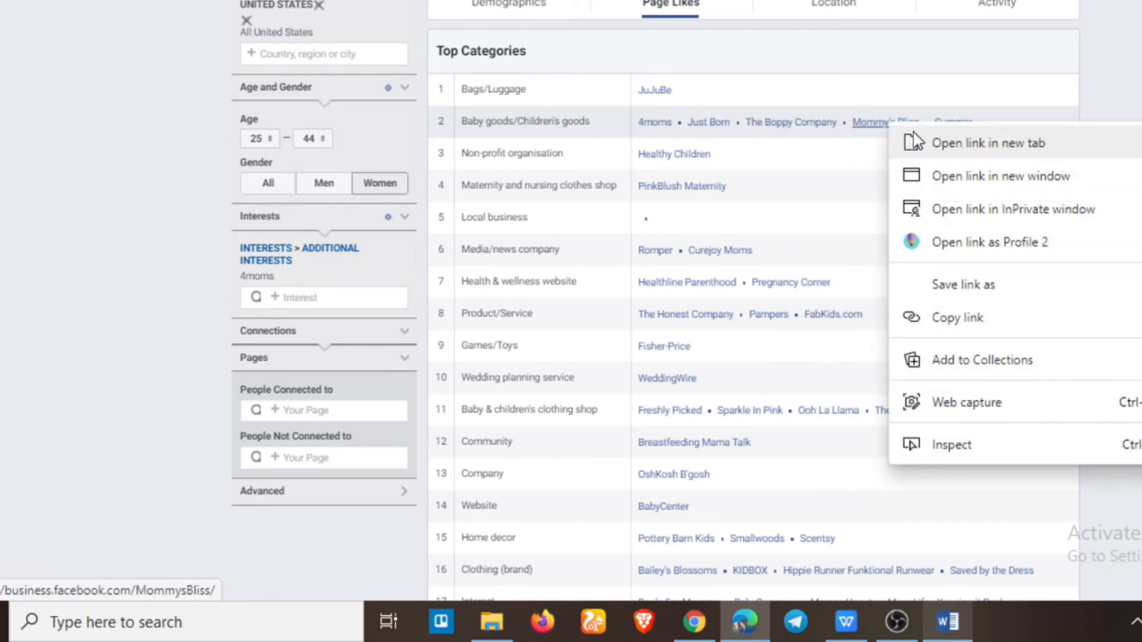
pyautogui.click(920, 140)
pyautogui.rightClick(954, 125)
pyautogui.click(981, 140)
pyautogui.rightClick(666, 155)
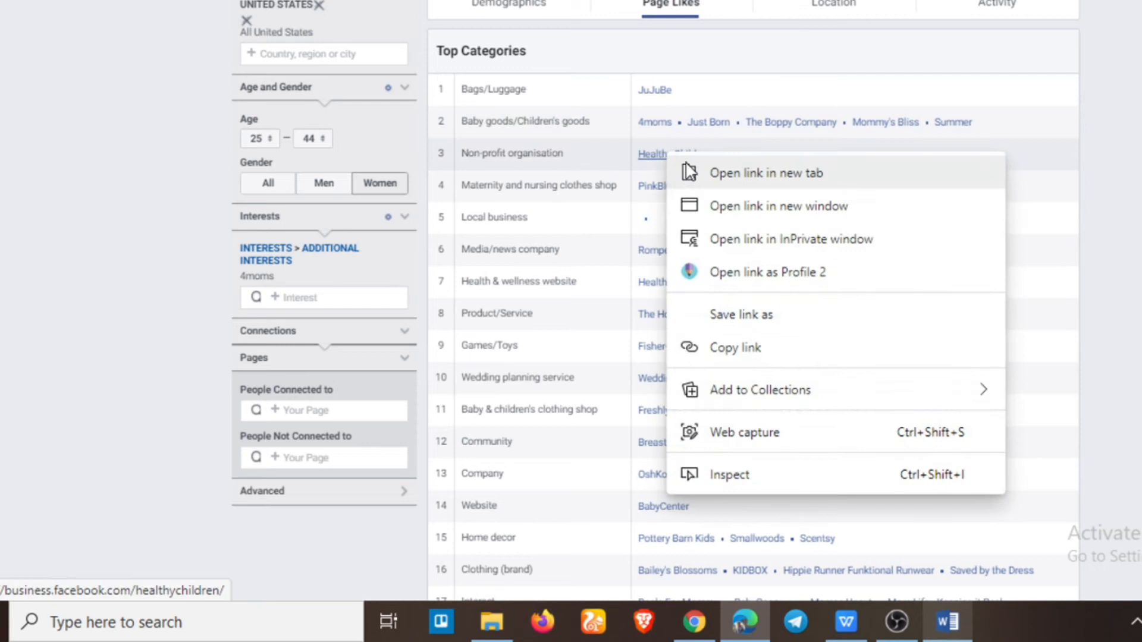
pyautogui.click(767, 171)
# Open The Children's Place page from the Baby & children's clothing shop category in a new tab.
pyautogui.scroll(-1, 688, 268)
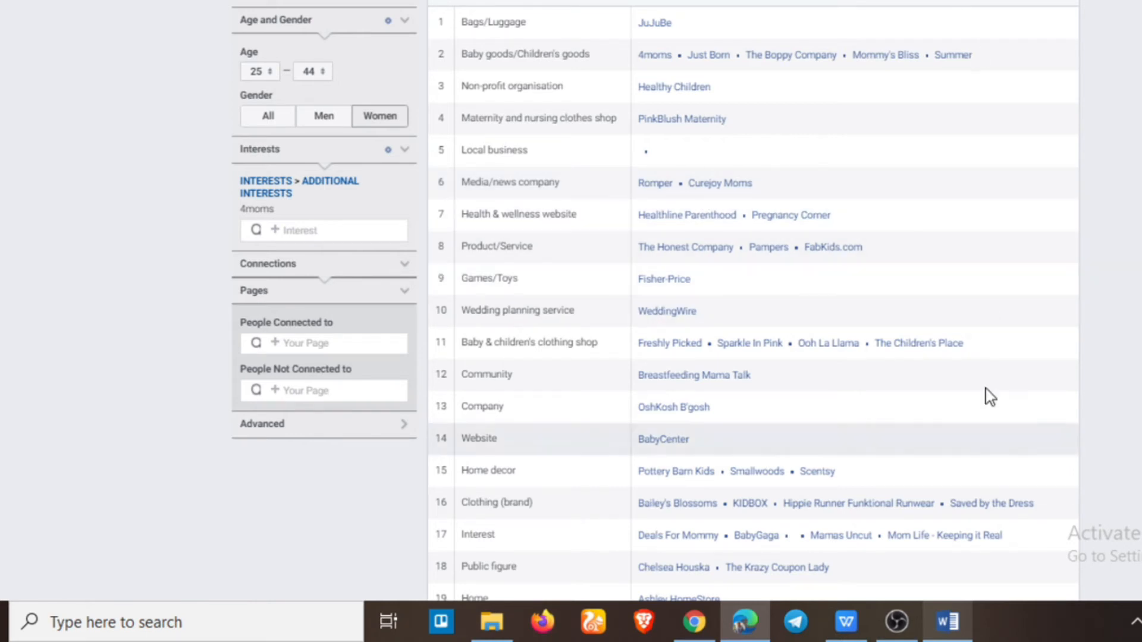
pyautogui.rightClick(907, 346)
pyautogui.rightClick(918, 346)
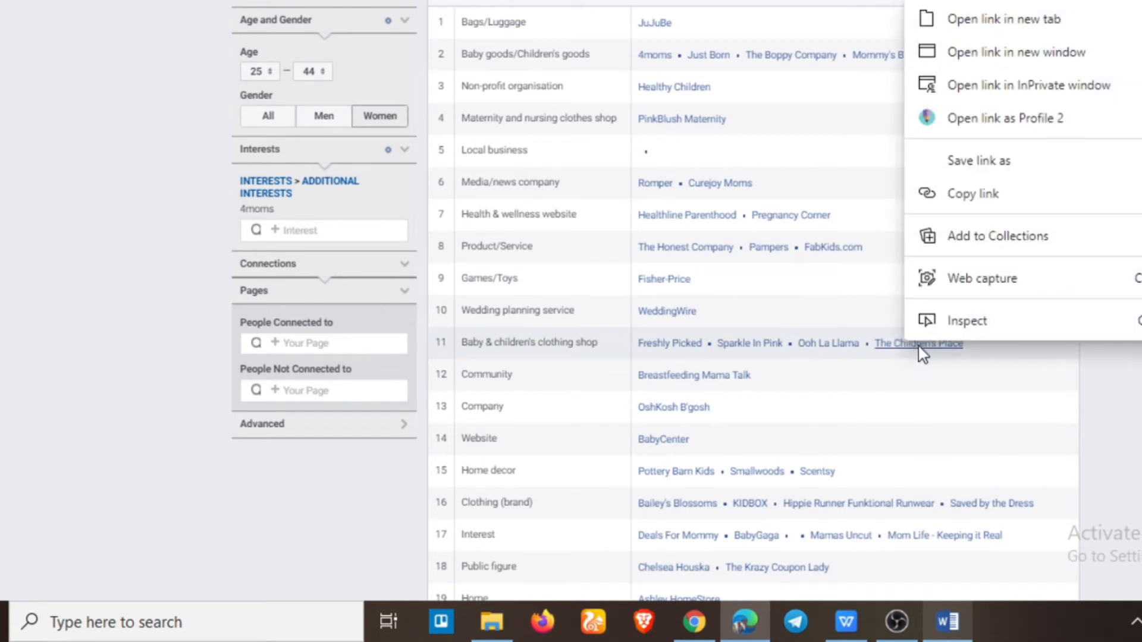
pyautogui.click(988, 19)
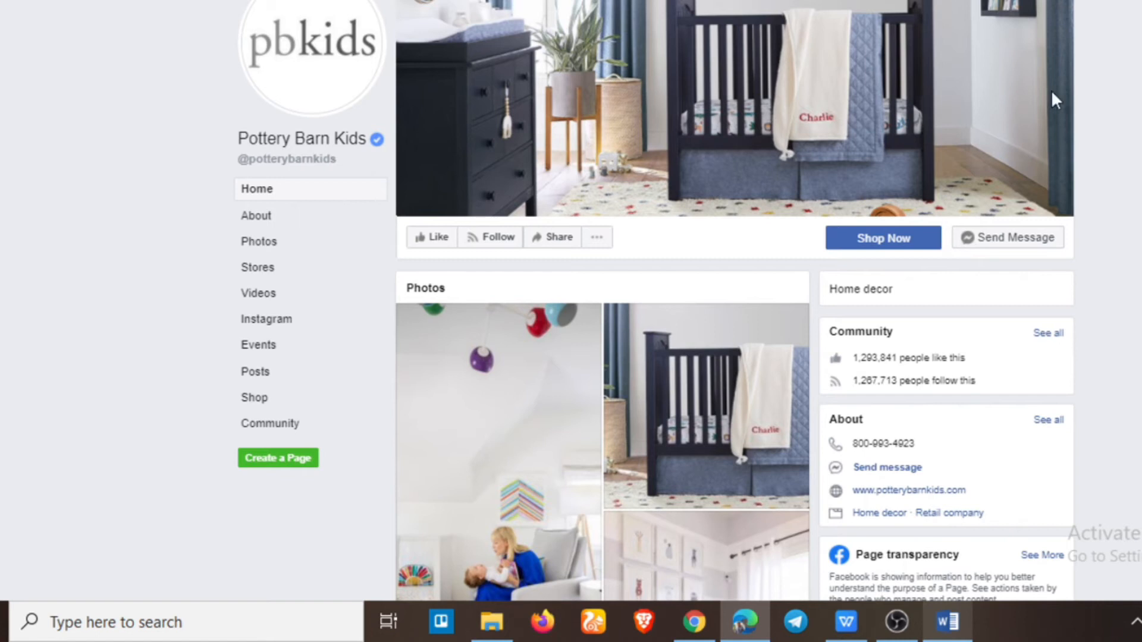
# Examine the Pottery Barn Kids Facebook page, including its photos and posts, and leave it.
pyautogui.scroll(-15, 1052, 98)
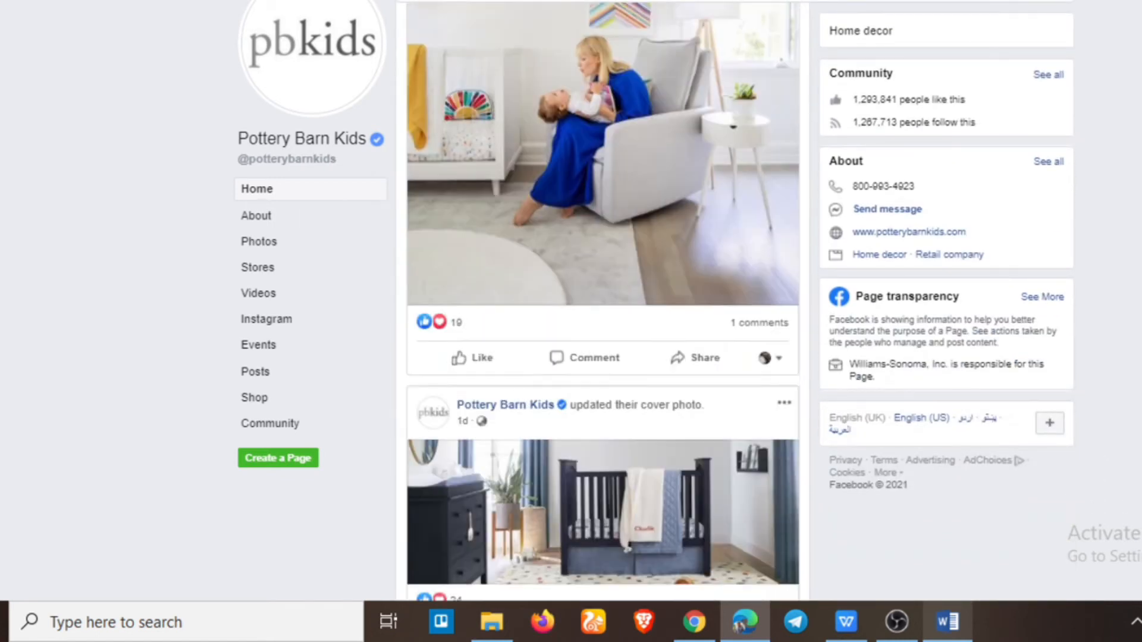
pyautogui.scroll(-5, 601, 302)
pyautogui.scroll(12, 602, 302)
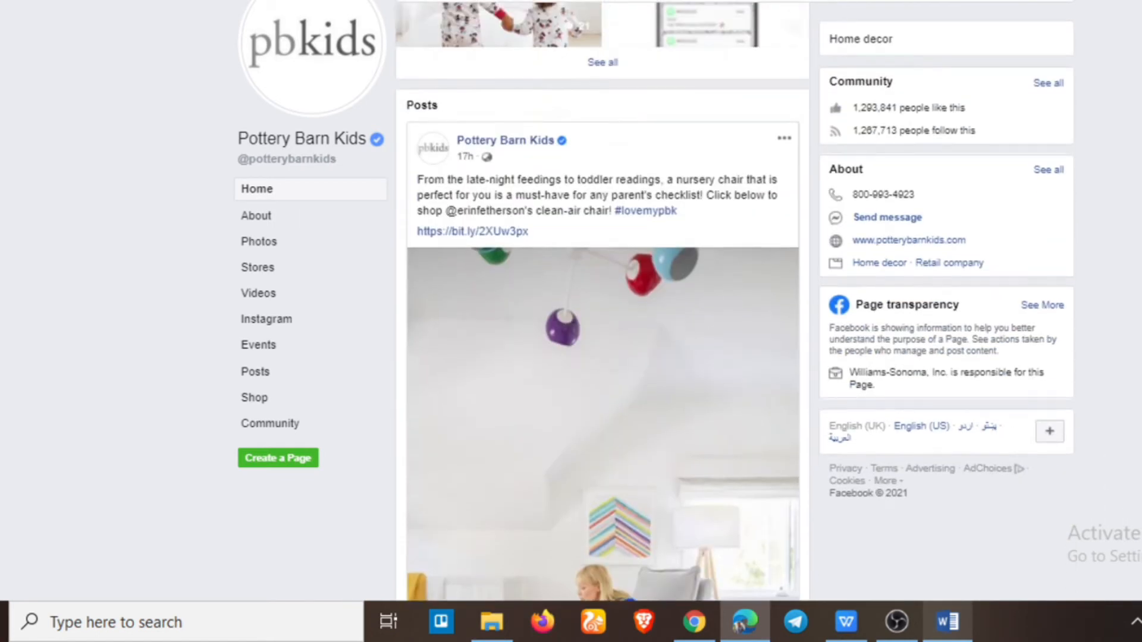
pyautogui.scroll(10, 1046, 287)
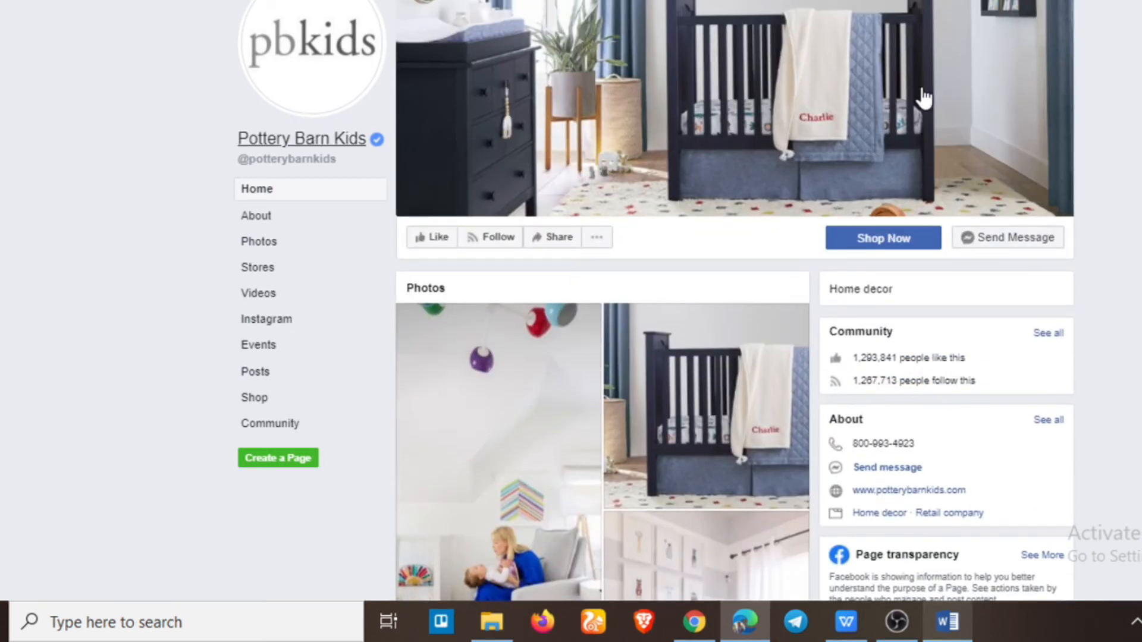
pyautogui.click(874, 1)
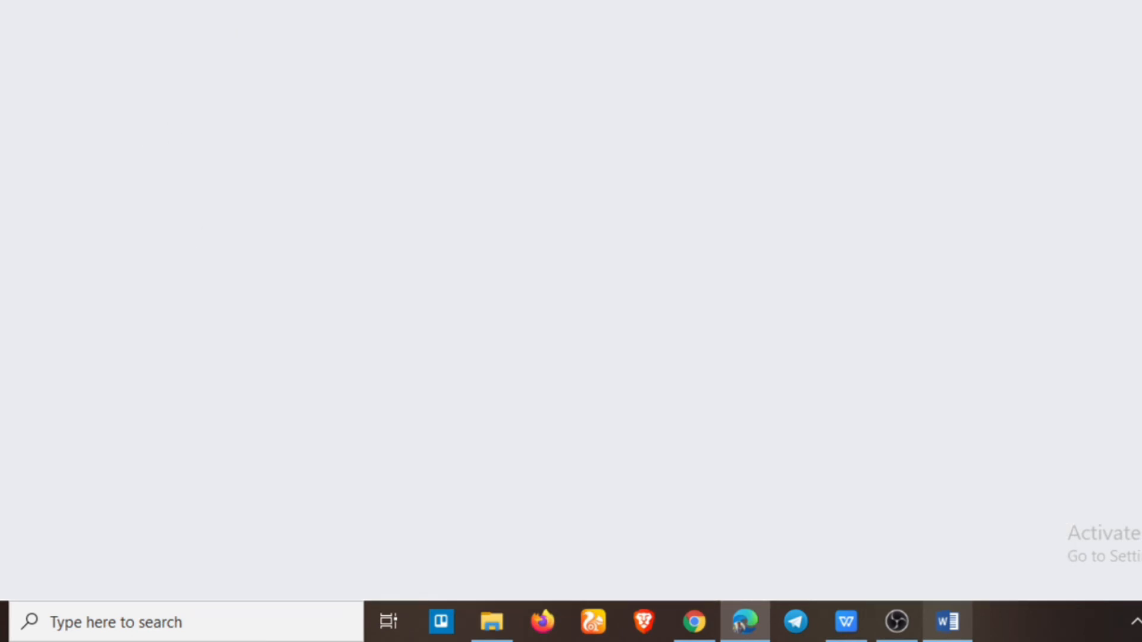
# Switch to Word, enlarge its window and review the audience profile and the list of brand pages.
pyautogui.click(949, 622)
pyautogui.click(1141, 22)
pyautogui.scroll(4, 292, 258)
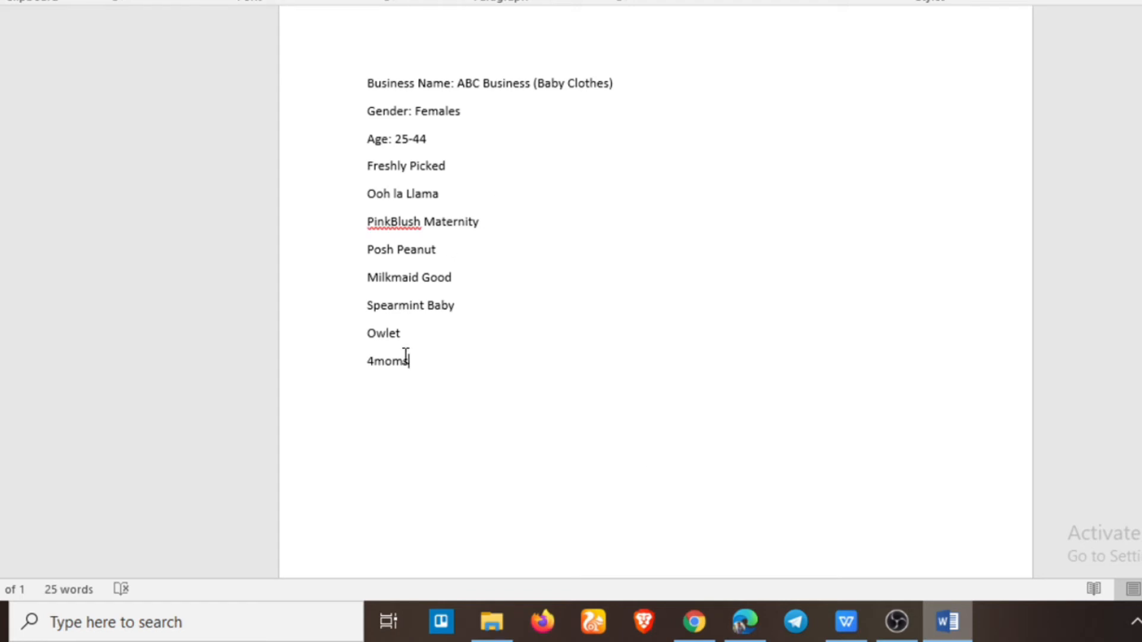
# Switch to the Edge browser and open google.com.
pyautogui.click(960, 632)
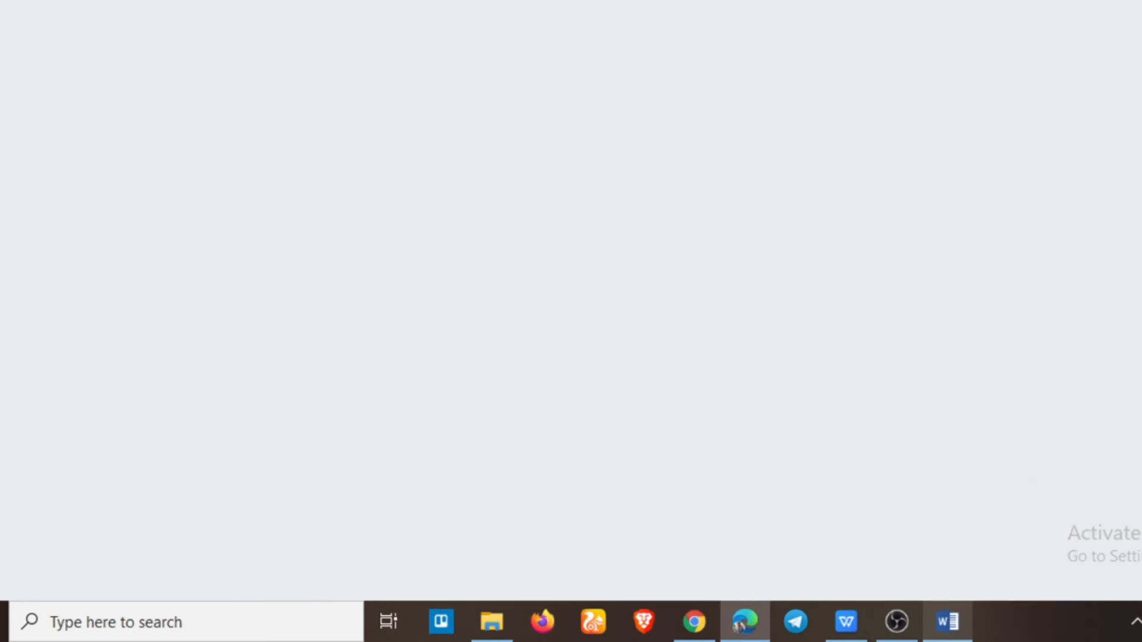
pyautogui.write('google.com')
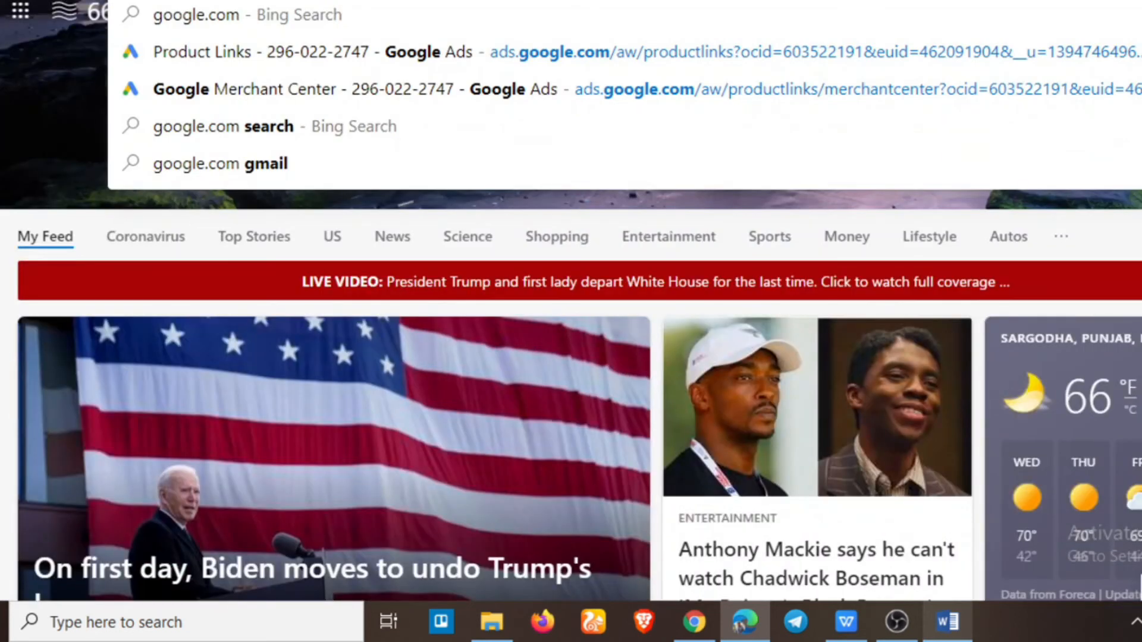
pyautogui.press('Return')
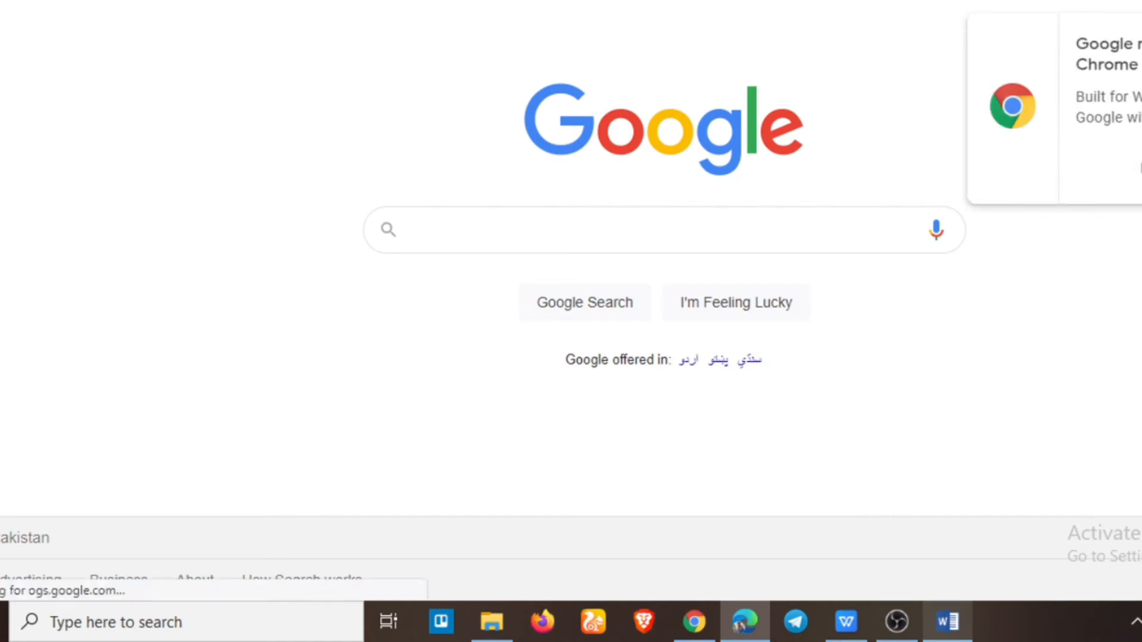
# Search Google for "baby magazine".
pyautogui.click(854, 237)
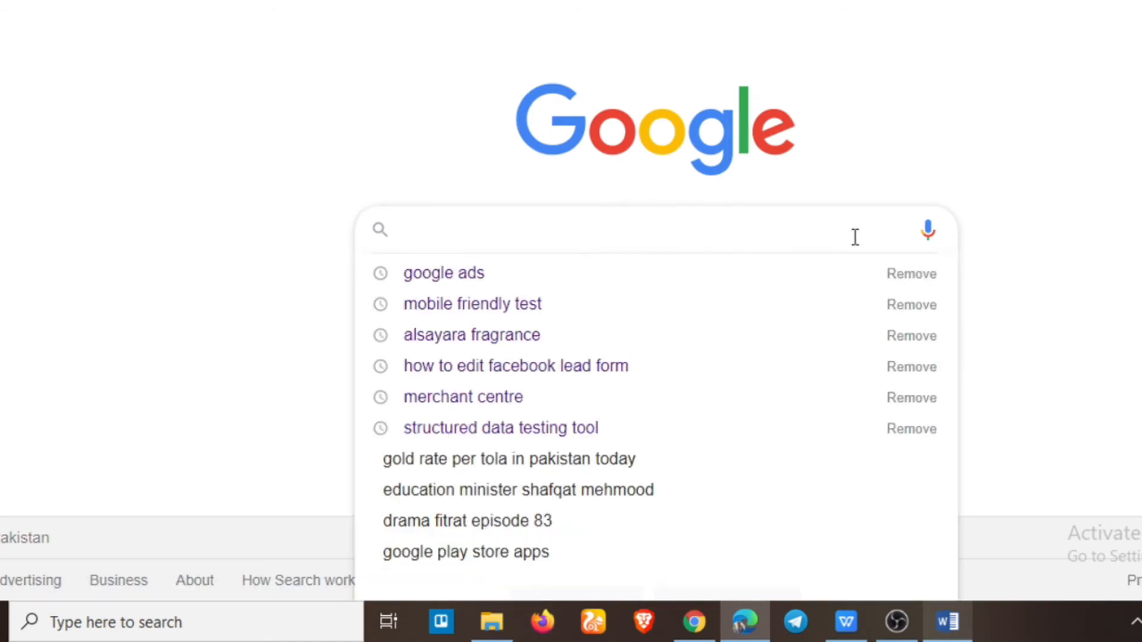
pyautogui.write('baby')
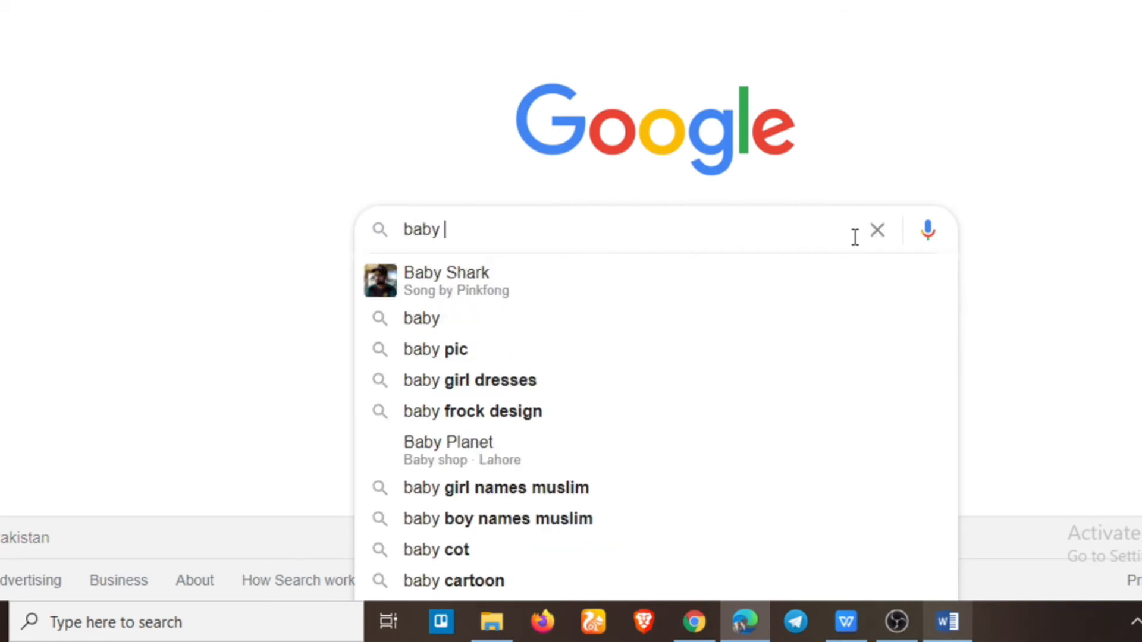
pyautogui.write(' ma')
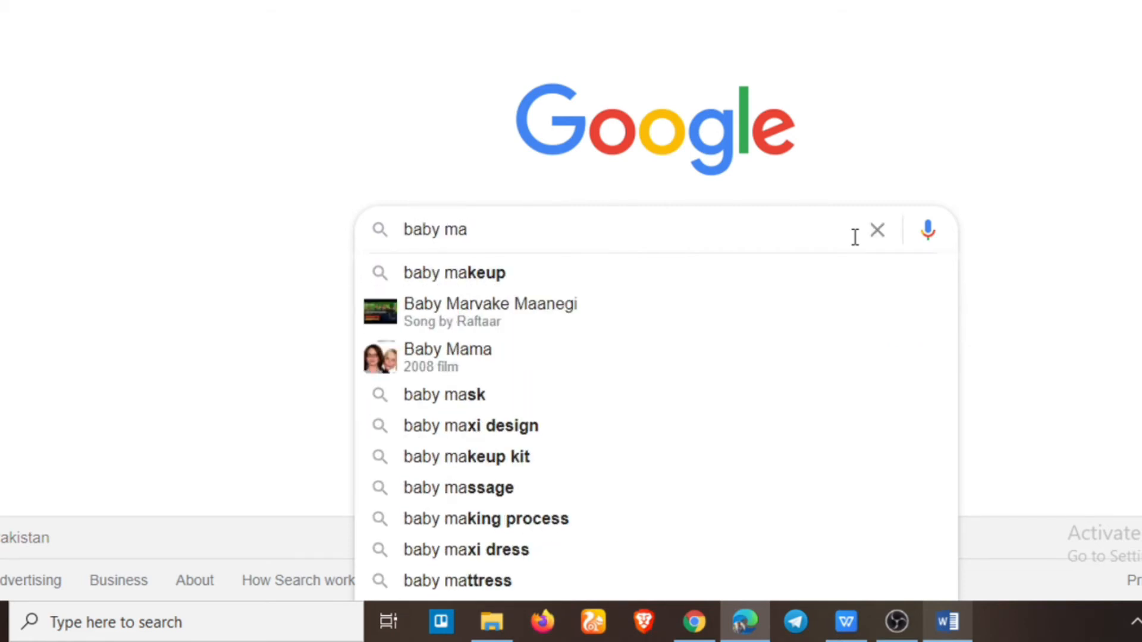
pyautogui.write('gazie')
pyautogui.press('BackSpace')
pyautogui.press('BackSpace')
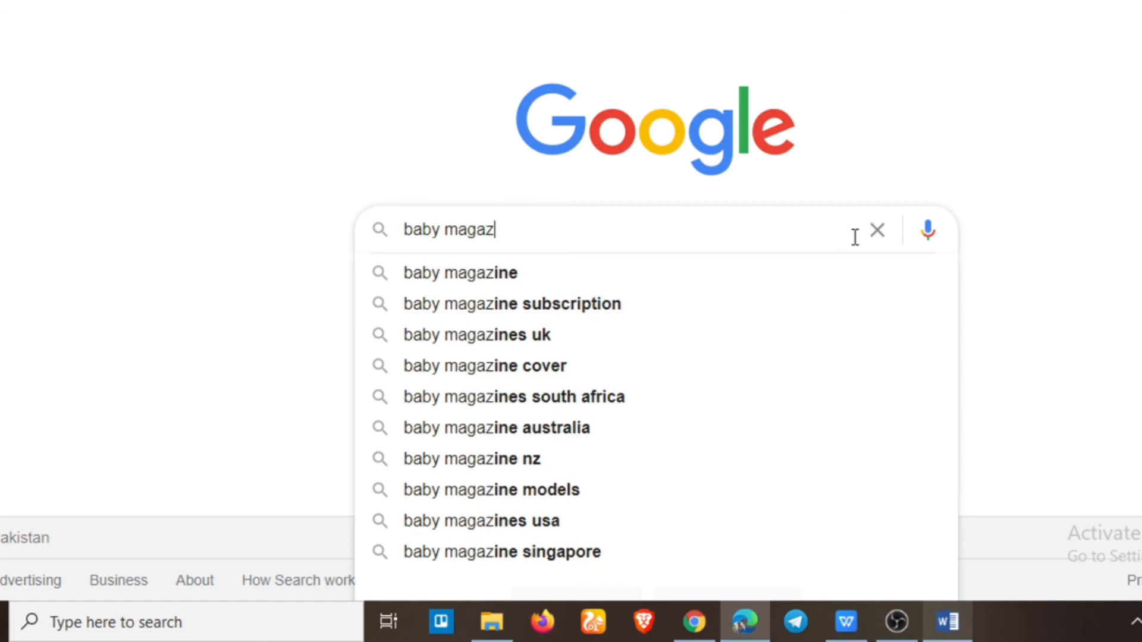
pyautogui.write('ine')
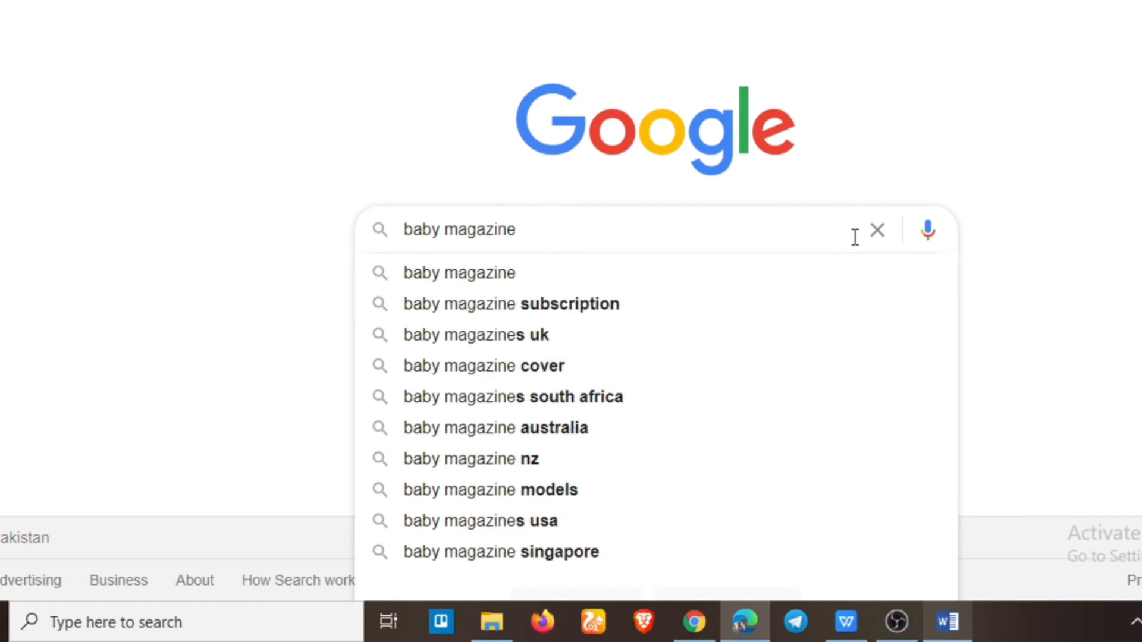
pyautogui.press('Return')
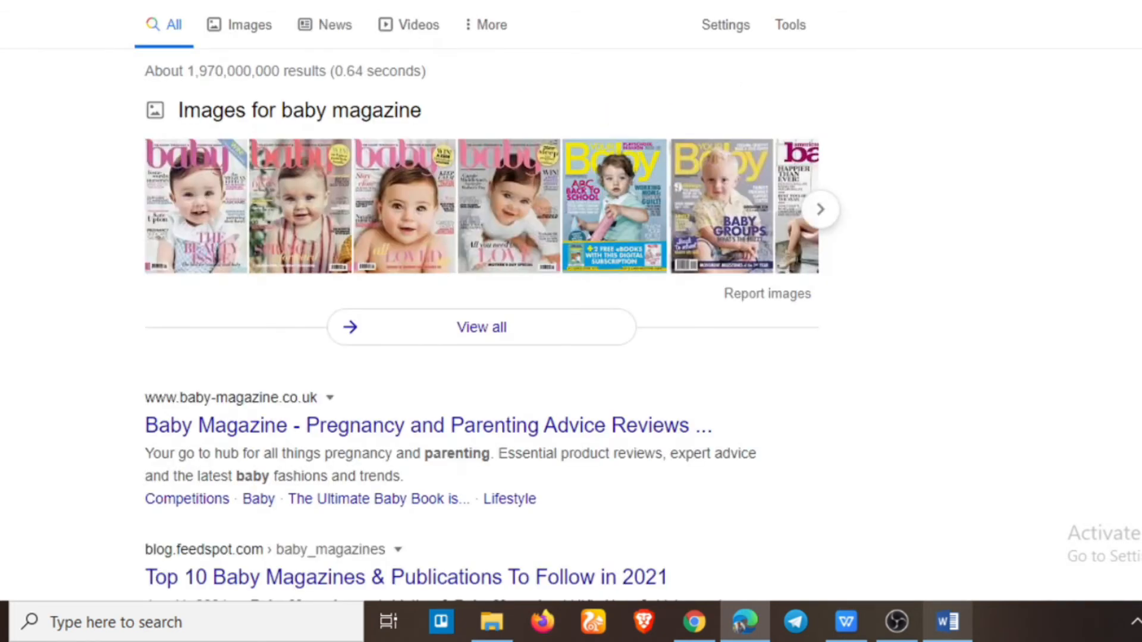
# Narrow the Google search to "baby magazine in usa" and look through the suggested magazines.
pyautogui.click(274, 1)
pyautogui.write('u')
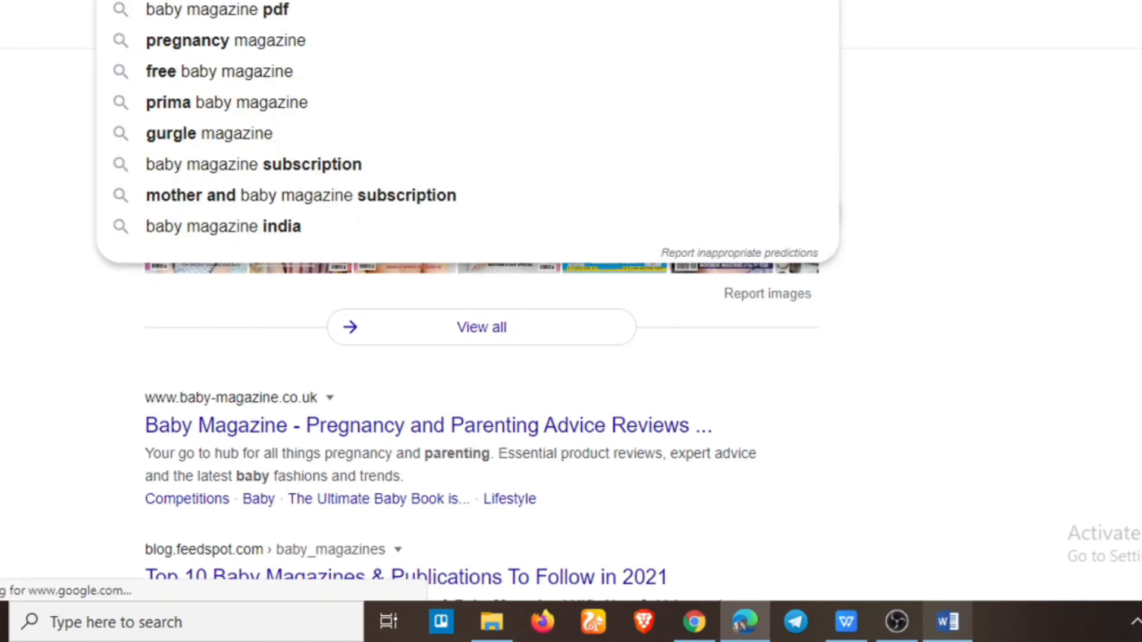
pyautogui.press('Return')
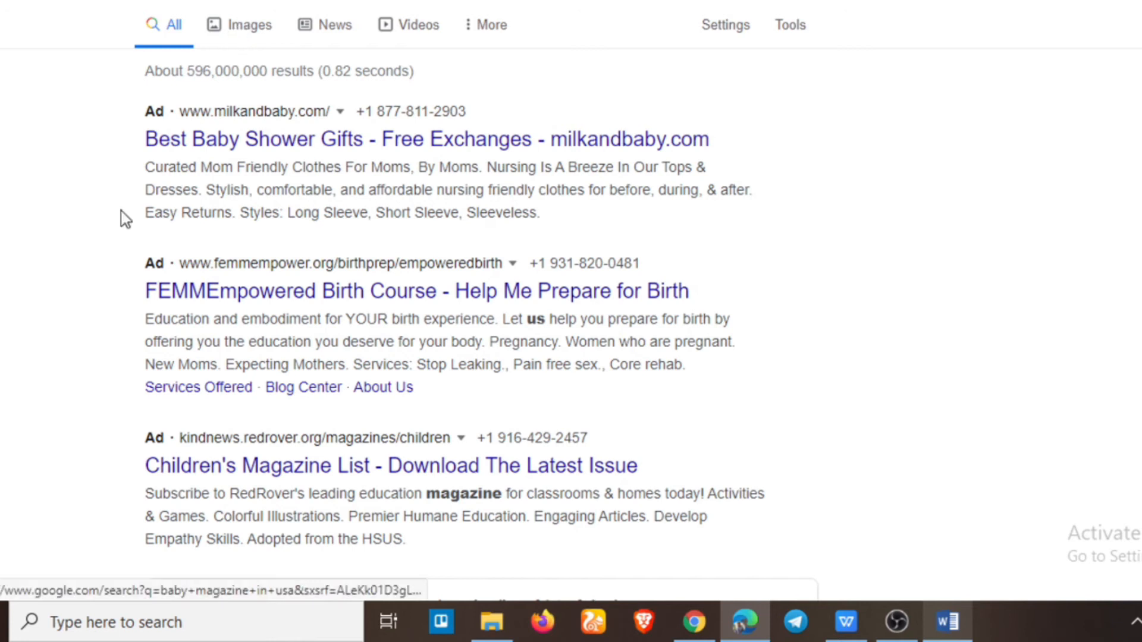
pyautogui.scroll(-8, 71, 306)
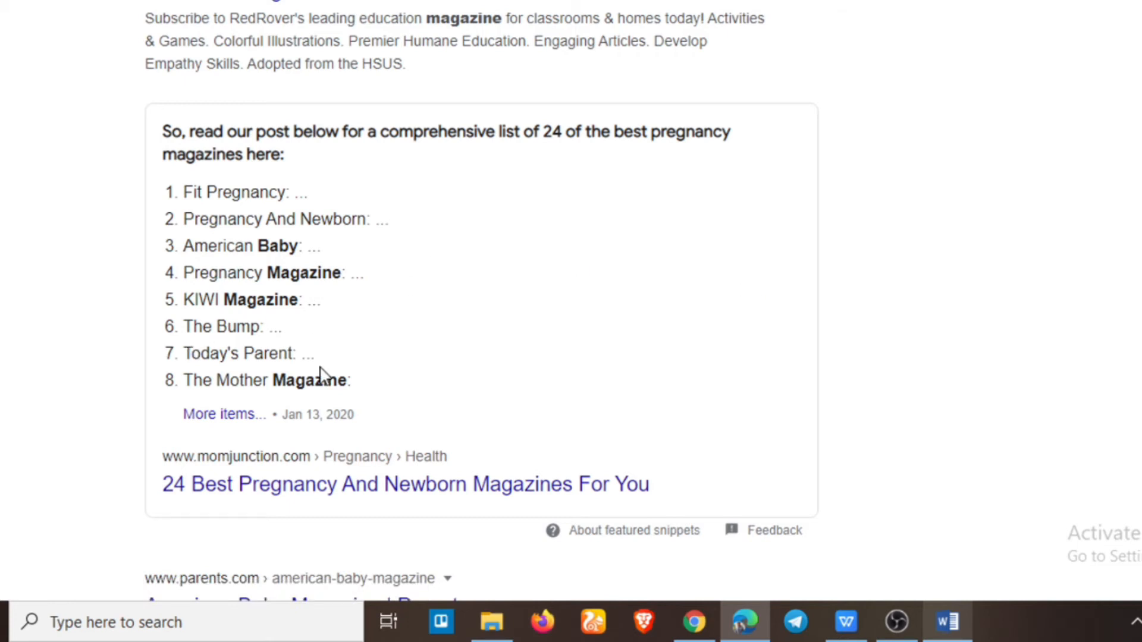
pyautogui.scroll(-1, 321, 375)
pyautogui.scroll(3, 354, 273)
pyautogui.scroll(6, 355, 273)
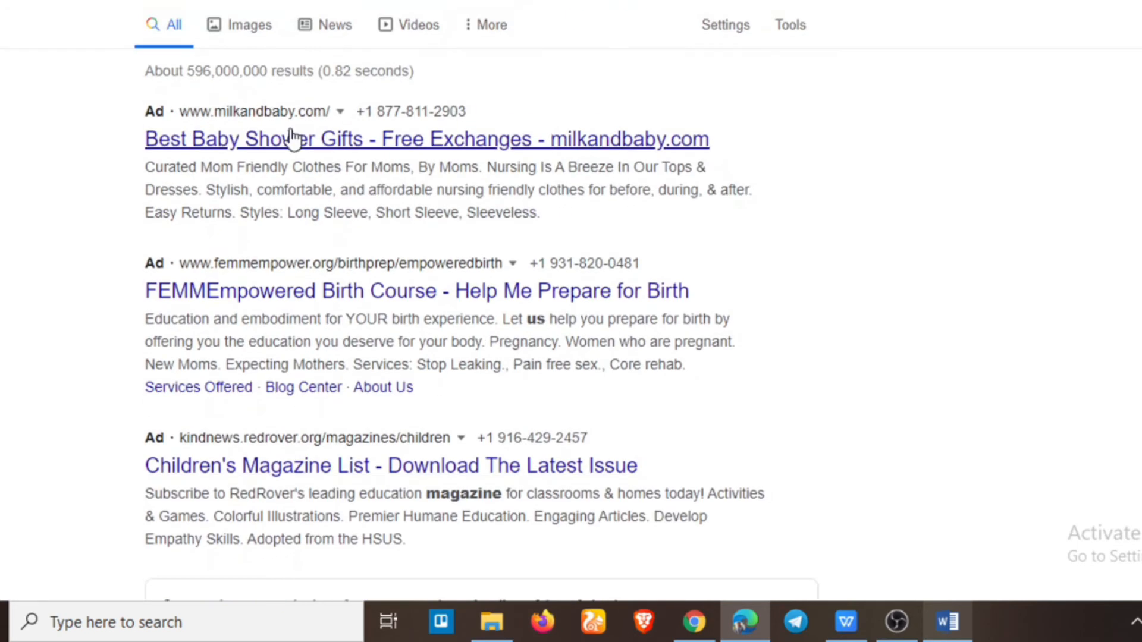
# Change the Google search to baby cloth magazines in usa and look through the listed kids fashion magazines.
pyautogui.click(291, 1)
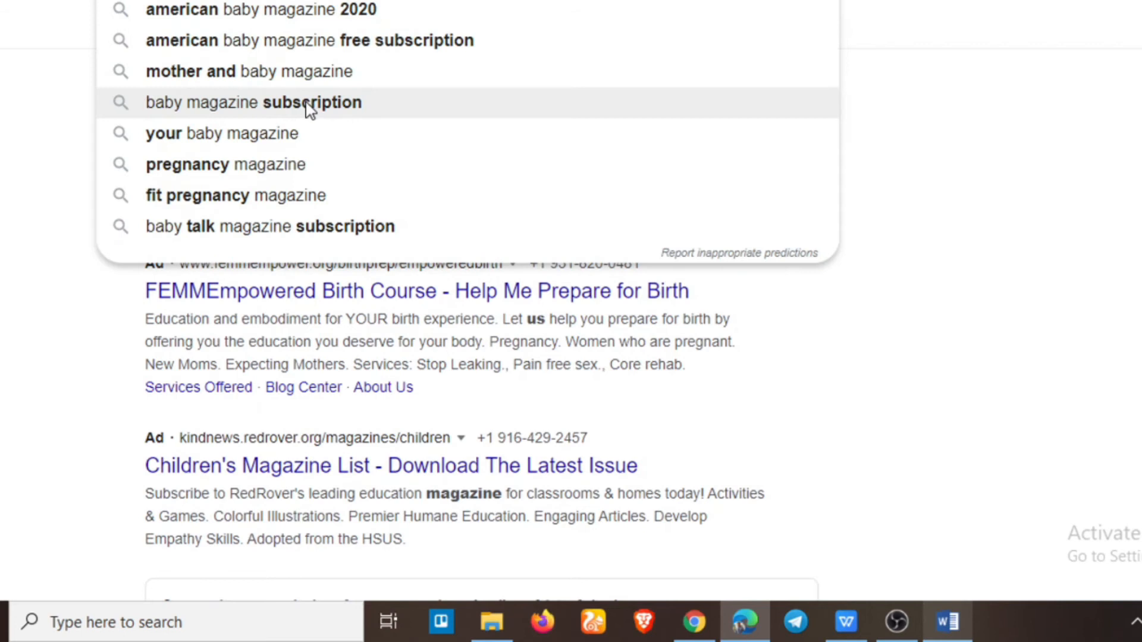
pyautogui.press('BackSpace')
pyautogui.press('BackSpace')
pyautogui.press('BackSpace')
pyautogui.press('BackSpace')
pyautogui.press('BackSpace')
pyautogui.press('BackSpace')
pyautogui.press('BackSpace')
pyautogui.press('BackSpace')
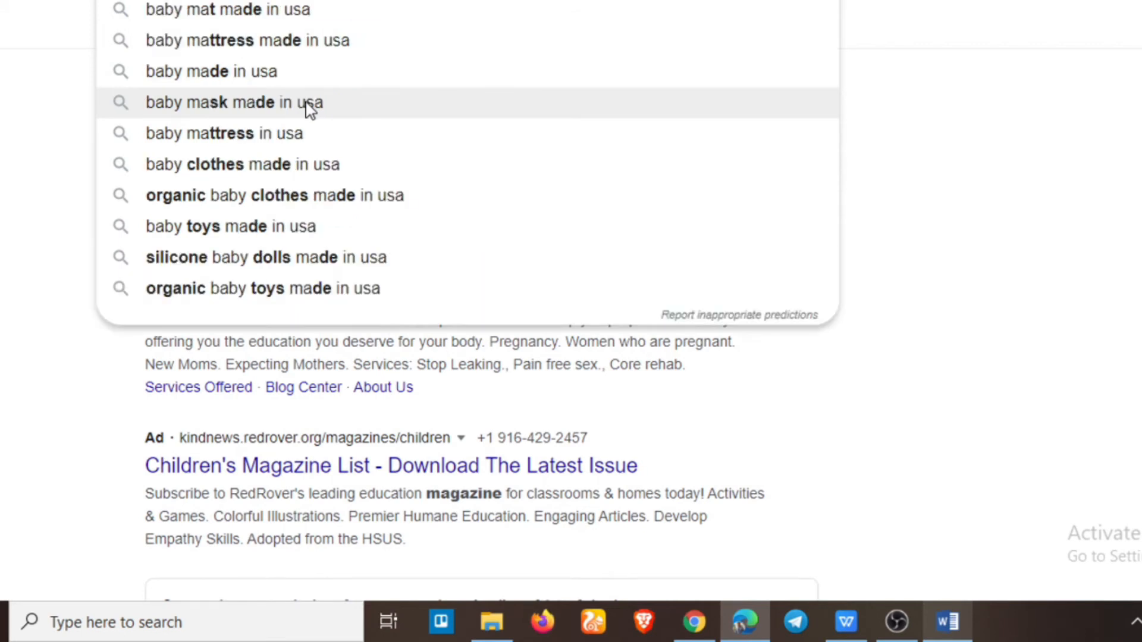
pyautogui.write('cloth')
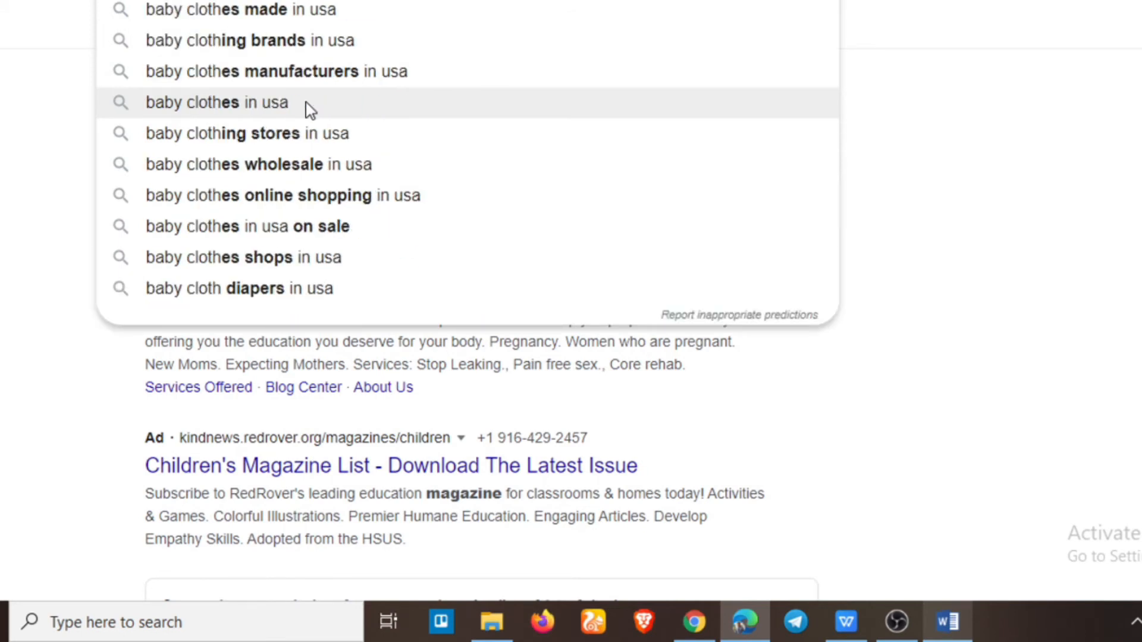
pyautogui.press('Return')
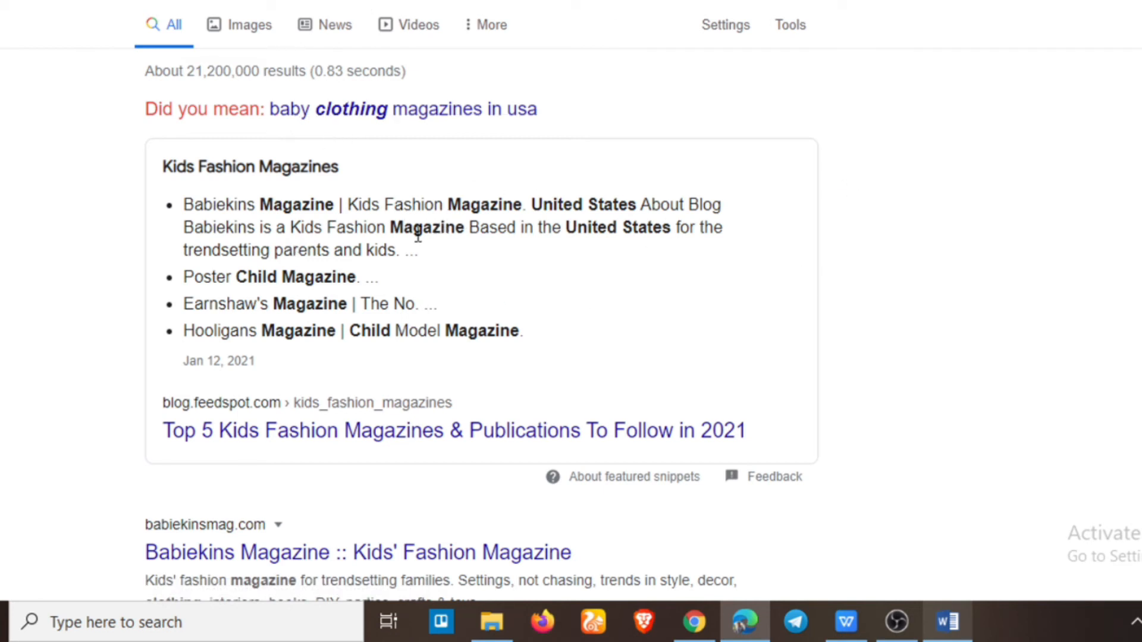
pyautogui.moveTo(236, 277); pyautogui.dragTo(346, 271)
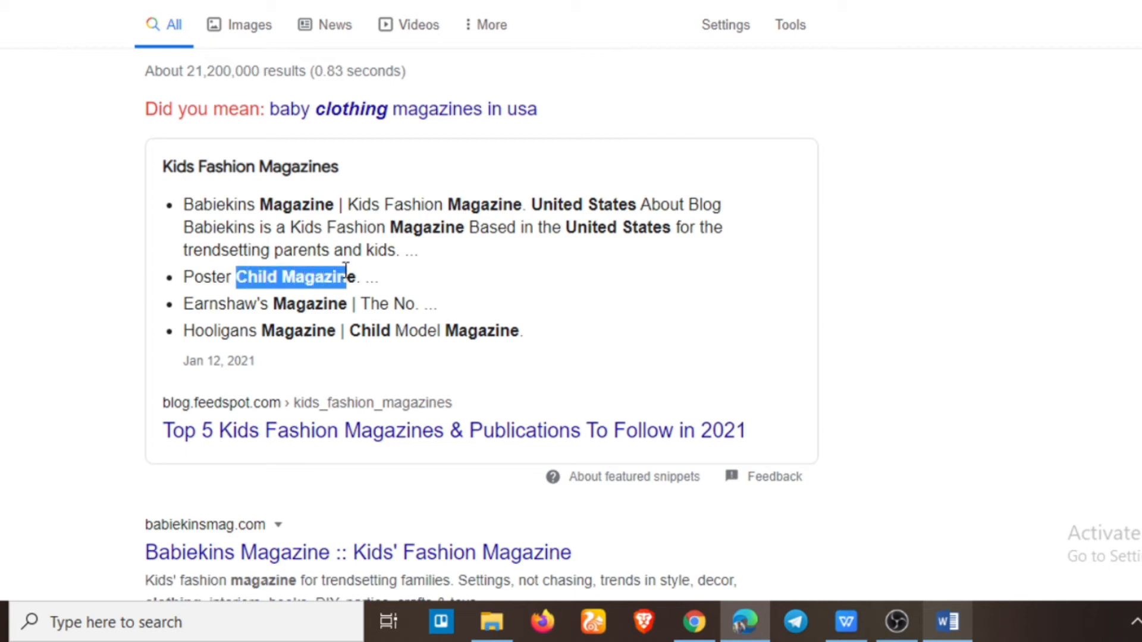
pyautogui.scroll(-2, 378, 281)
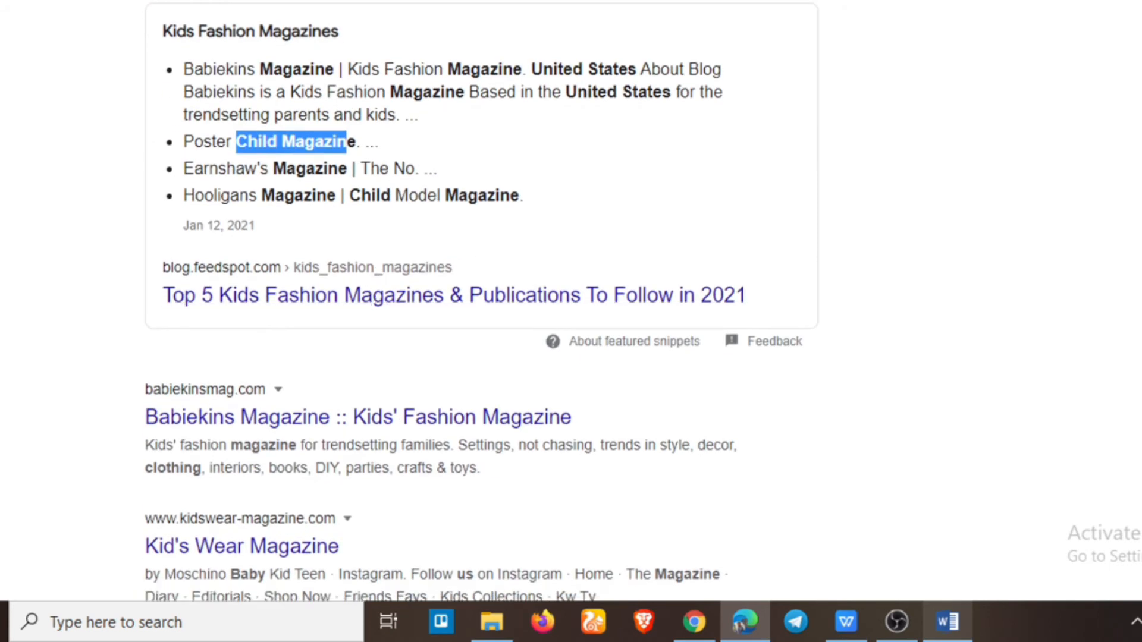
# Revisit the Audience Insights interest categories, switch to Word and review the brand list from Freshly Picked to 4moms.
pyautogui.click(574, 2)
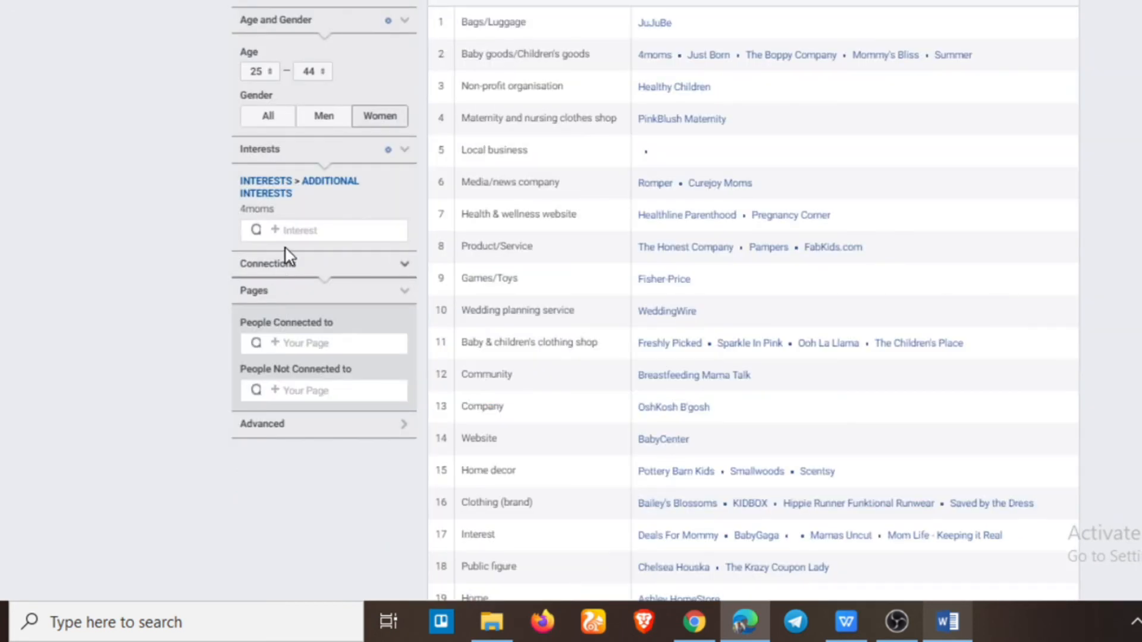
pyautogui.click(320, 230)
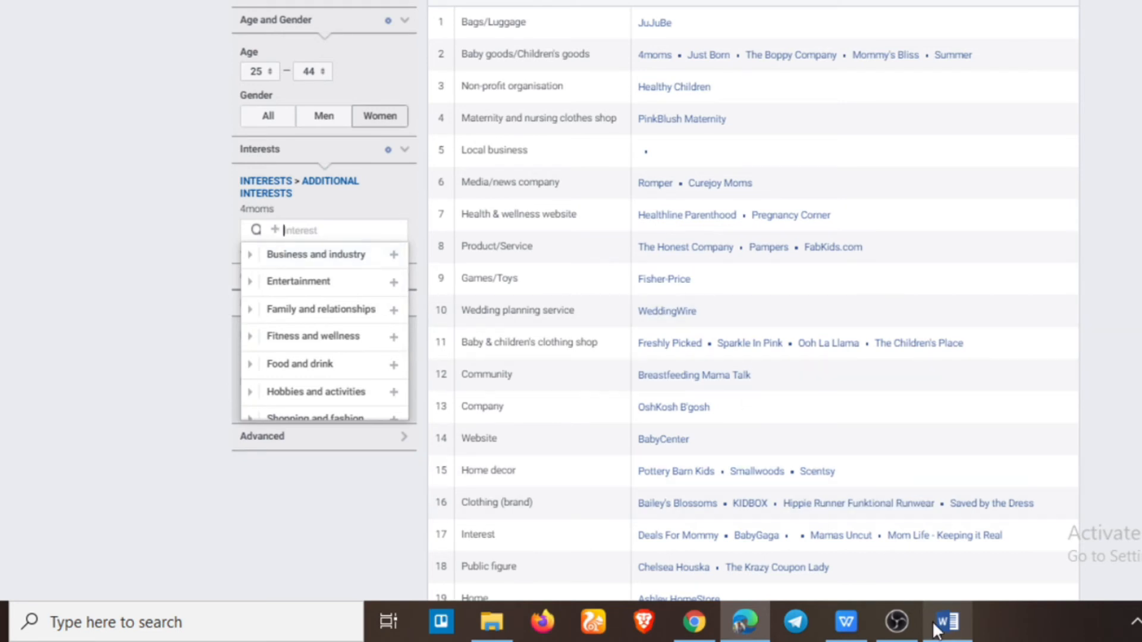
pyautogui.hotkey('alt', 'Tab')
pyautogui.scroll(1, 507, 309)
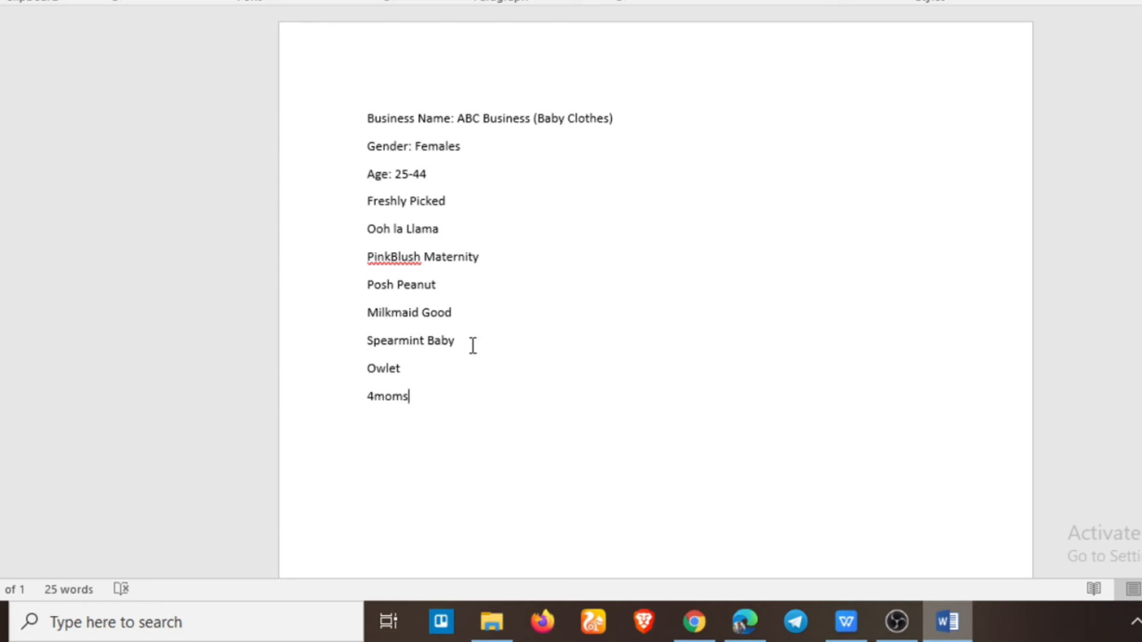
pyautogui.moveTo(438, 390); pyautogui.dragTo(347, 216)
pyautogui.scroll(-1, 599, 388)
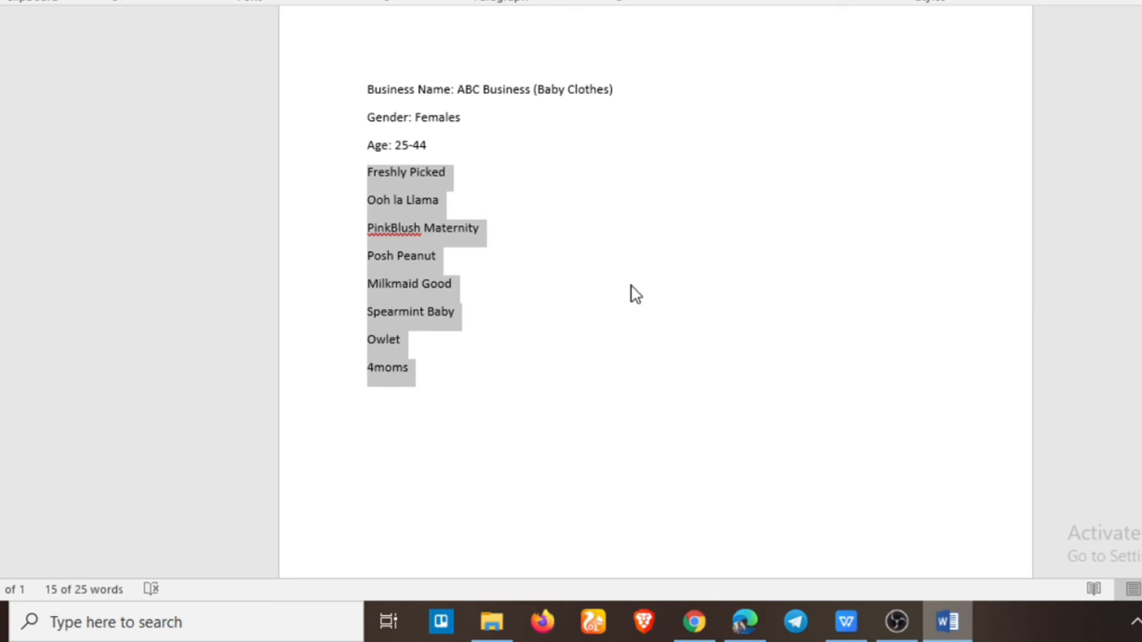
pyautogui.click(431, 379)
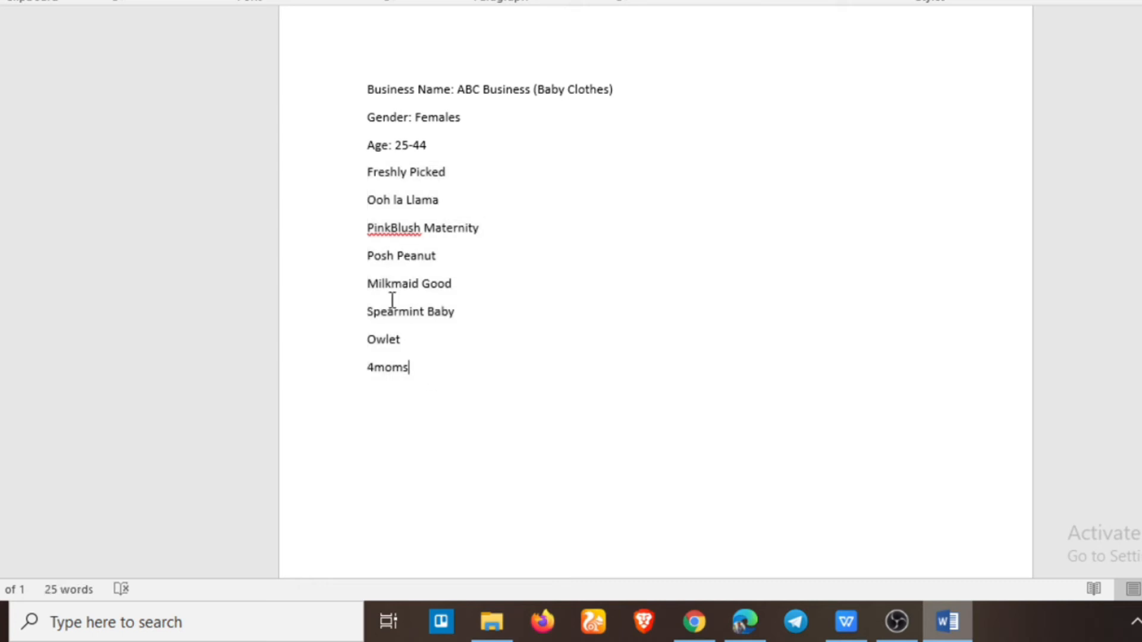
pyautogui.moveTo(423, 359); pyautogui.dragTo(369, 171)
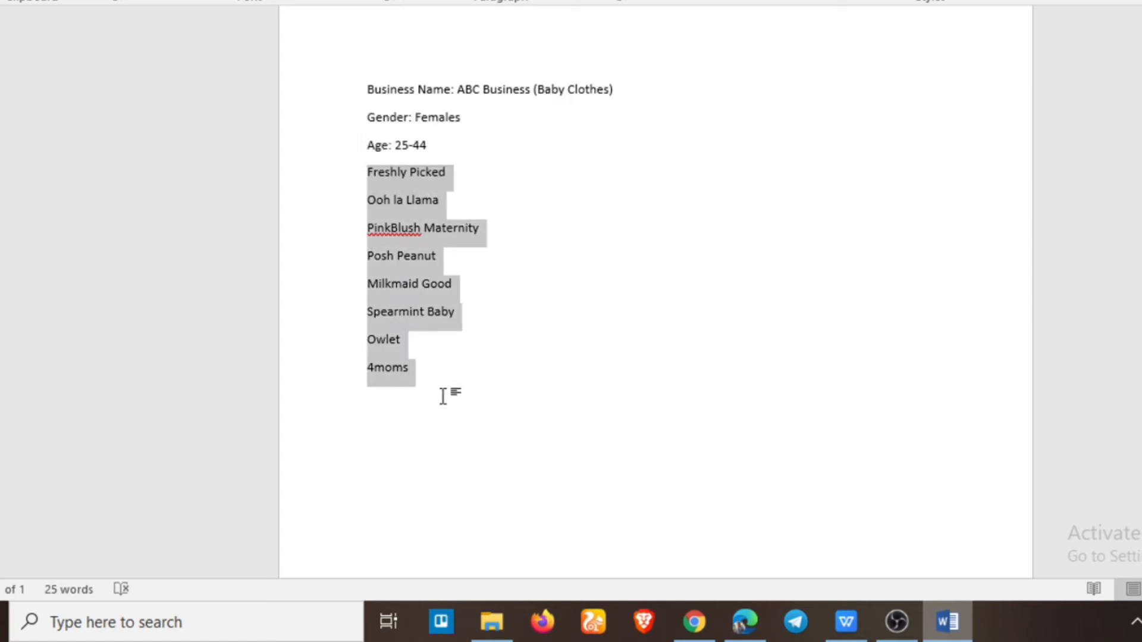
pyautogui.scroll(-1, 443, 402)
# Below the brand list, add a "Narrowed Audience:" section listing "Parents (0-12 months)" and "Parents (1-2 years)".
pyautogui.click(489, 367)
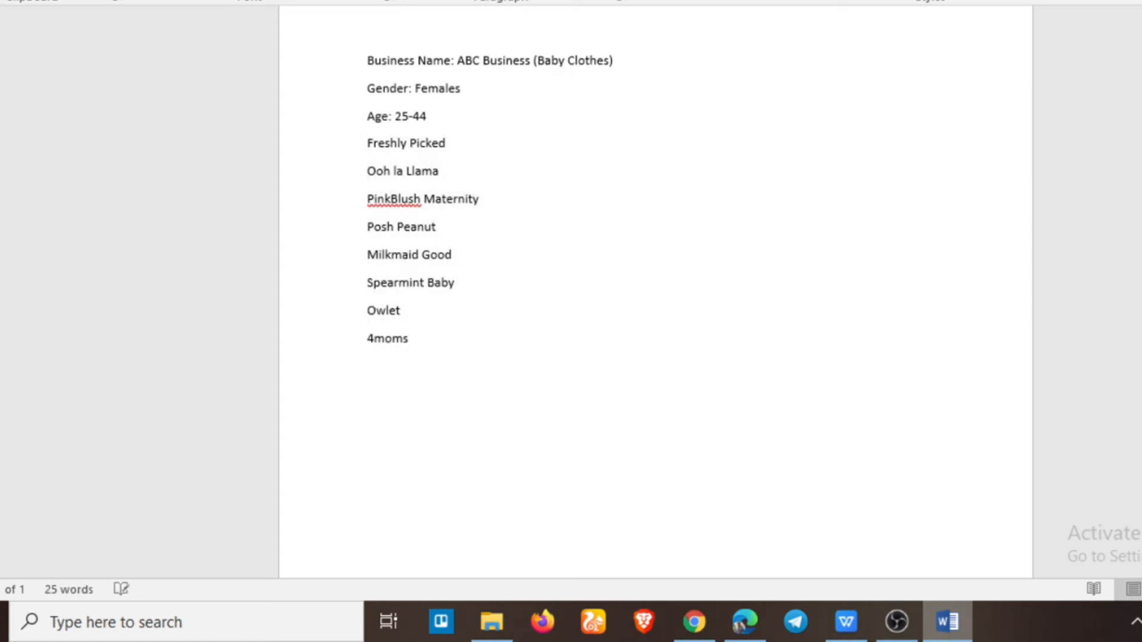
pyautogui.write('Narrowed Audie')
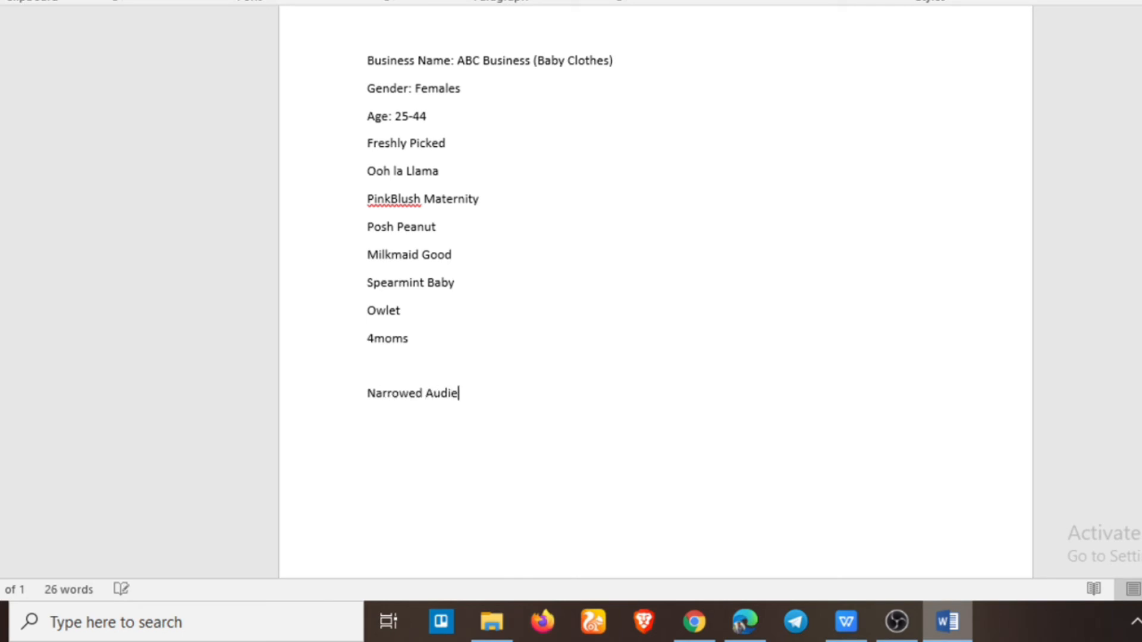
pyautogui.write('nce: Parents (0-12 months)')
pyautogui.press('Return')
pyautogui.write('Parents')
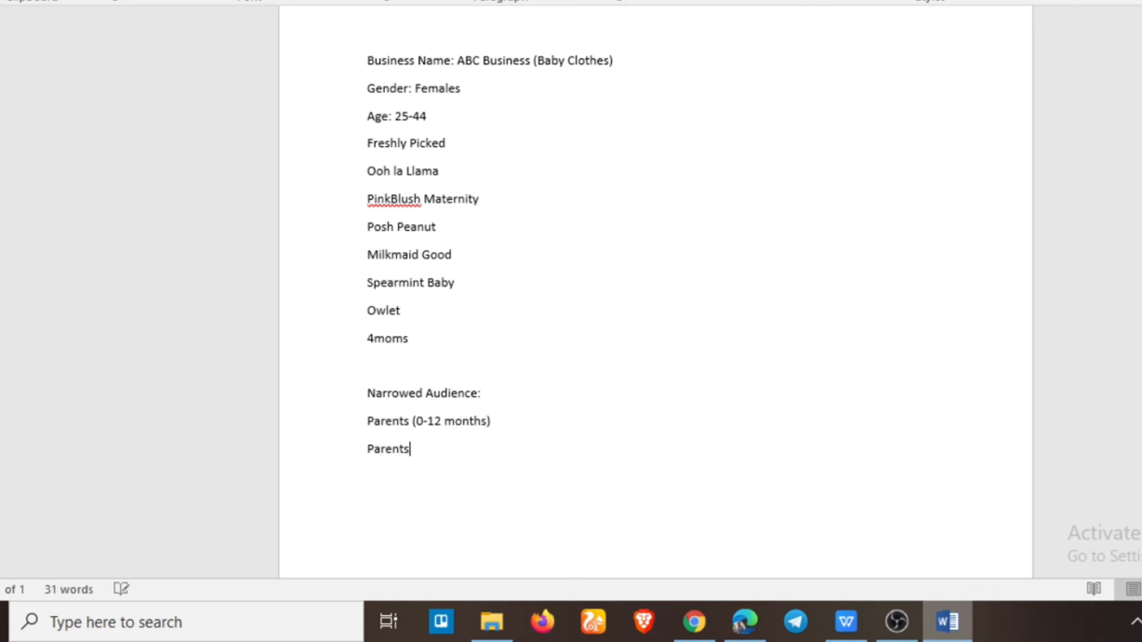
pyautogui.write(' (1-2 years)')
pyautogui.scroll(-2, 493, 369)
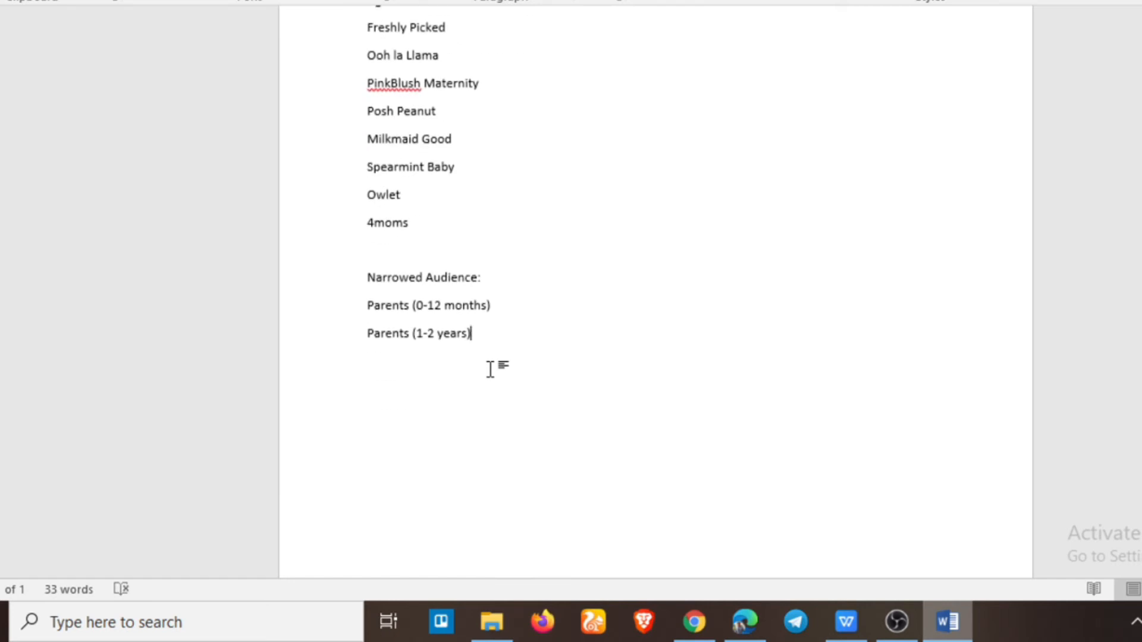
# Add a second "Narrowed Audience:" section below the parents entries, listing "Engaged Shoppers" and "Online Shopping".
pyautogui.press('Return')
pyautogui.press('Return')
pyautogui.write('Narrowed Audience:')
pyautogui.press('Return')
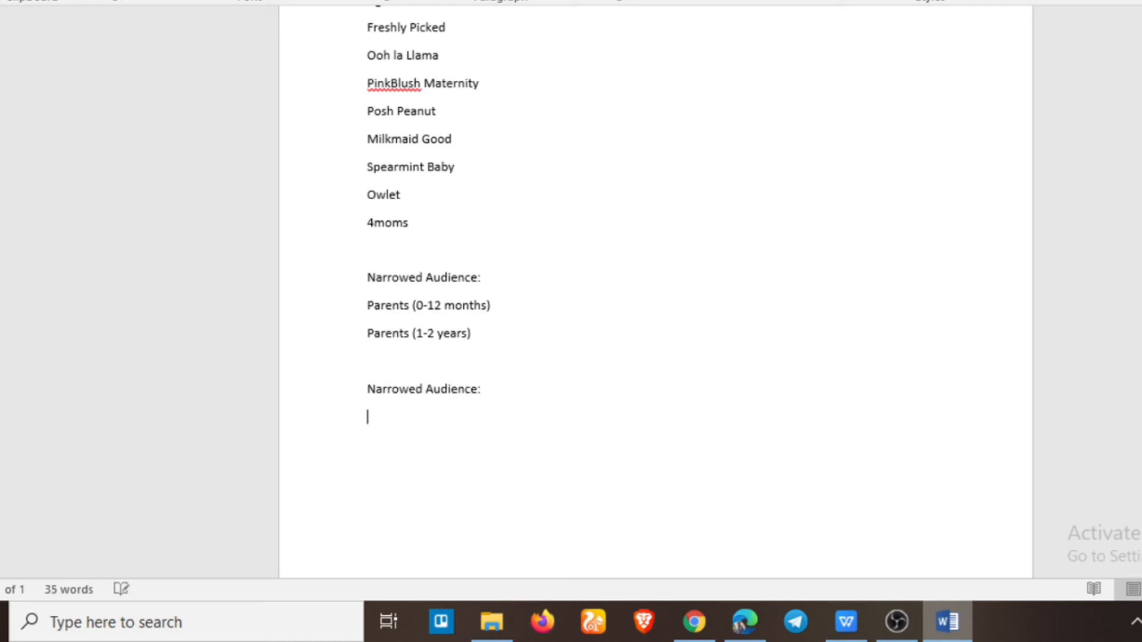
pyautogui.write('Engaged Shoppers')
pyautogui.press('Return')
pyautogui.write('Onlie')
pyautogui.write('e Shopping')
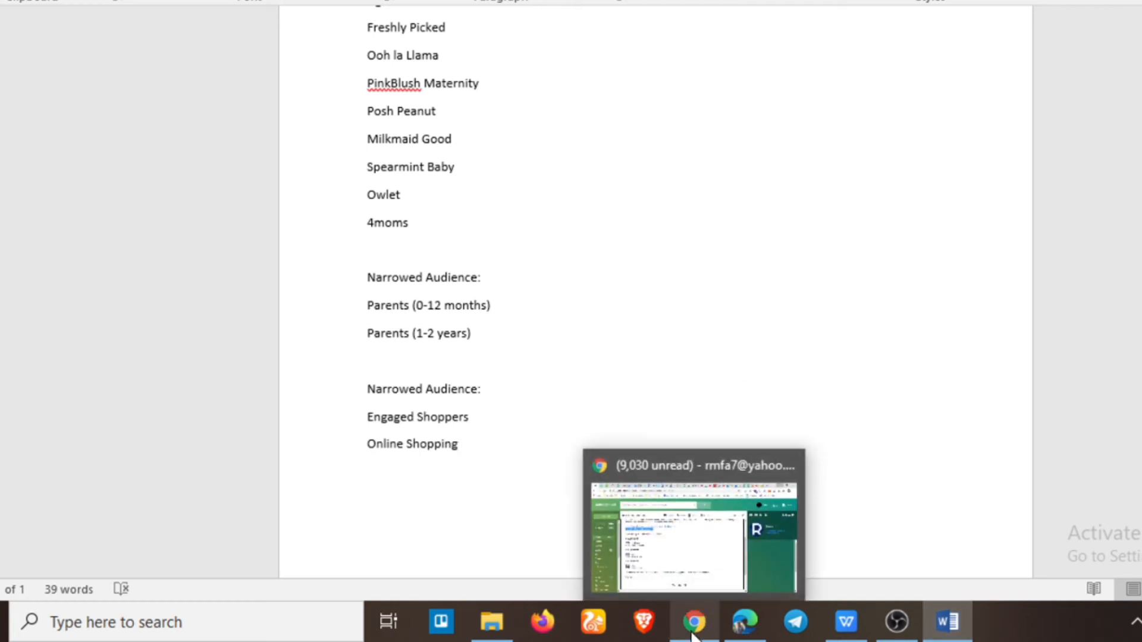
# Switch to Facebook Ads Manager in Edge and create a new campaign with the Conversions objective.
pyautogui.click(735, 629)
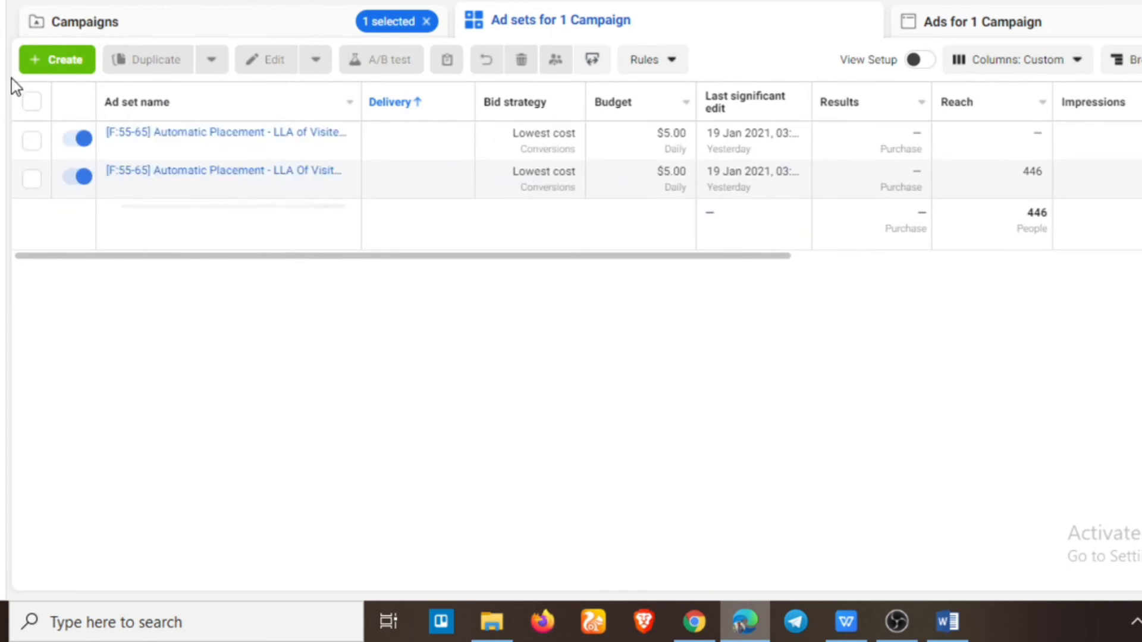
pyautogui.click(158, 19)
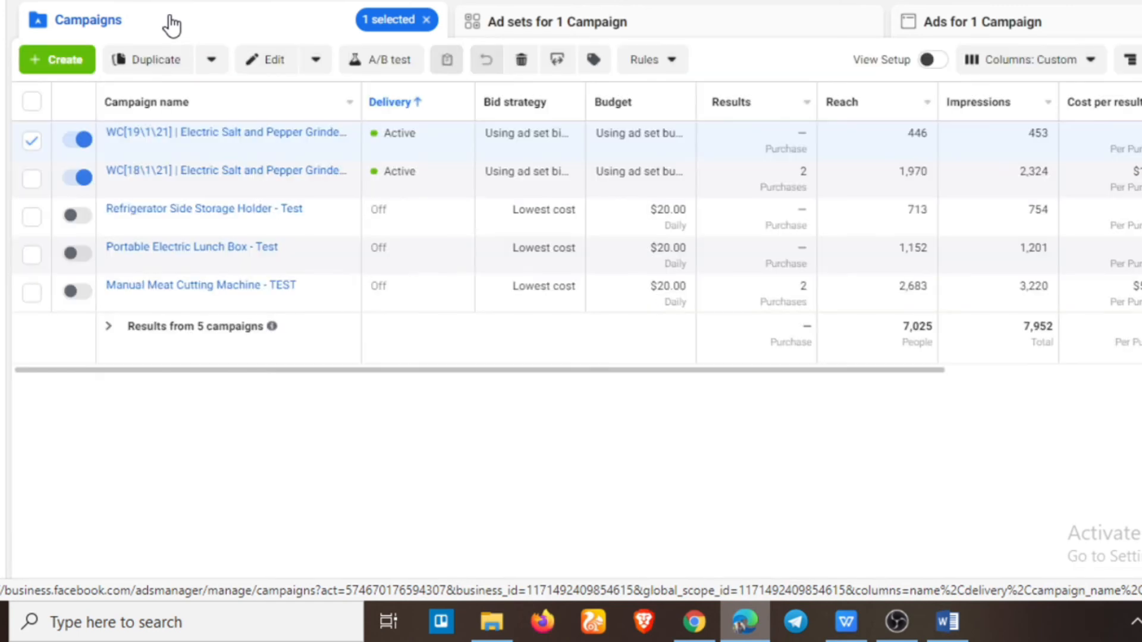
pyautogui.click(53, 60)
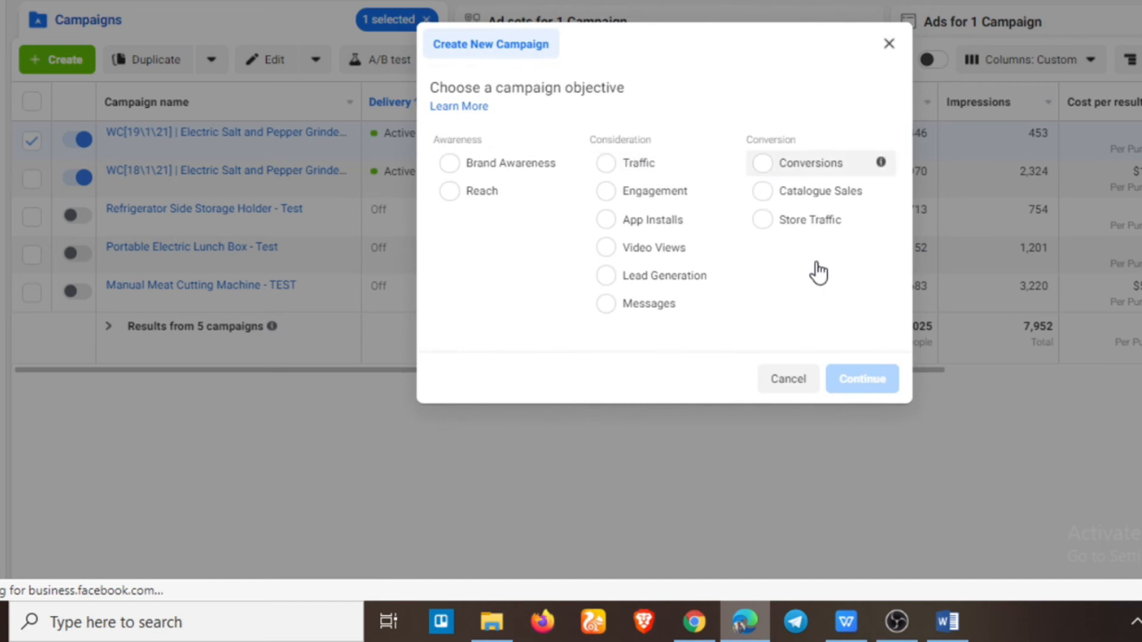
pyautogui.click(810, 164)
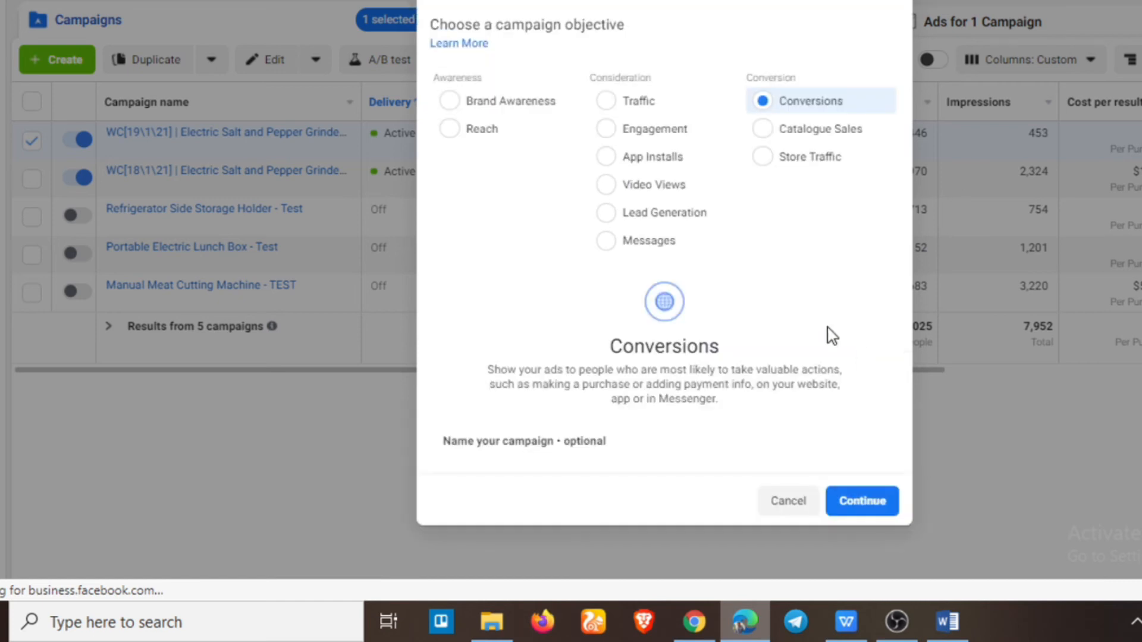
pyautogui.click(856, 497)
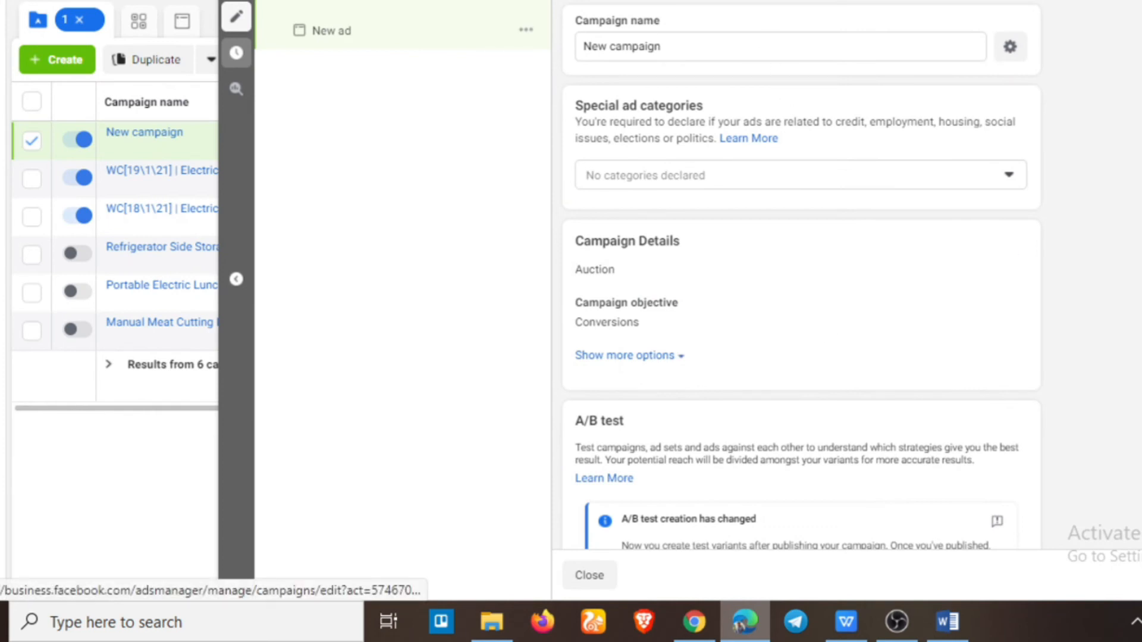
# In the new ad set's audience, set the minimum age to 25.
pyautogui.click(345, 2)
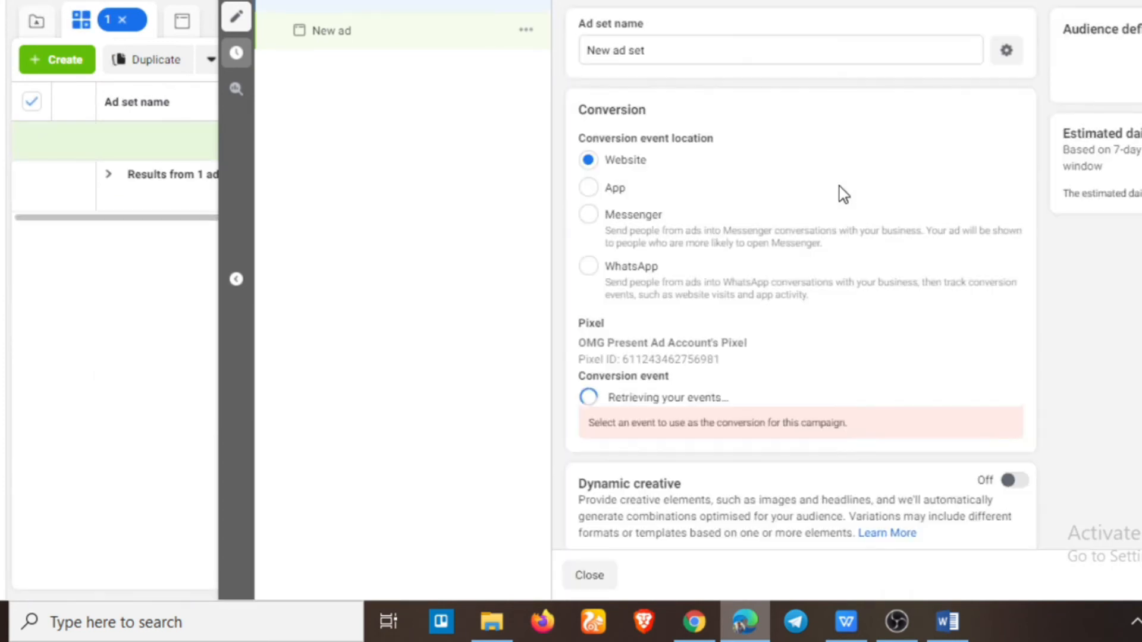
pyautogui.scroll(-3, 684, 314)
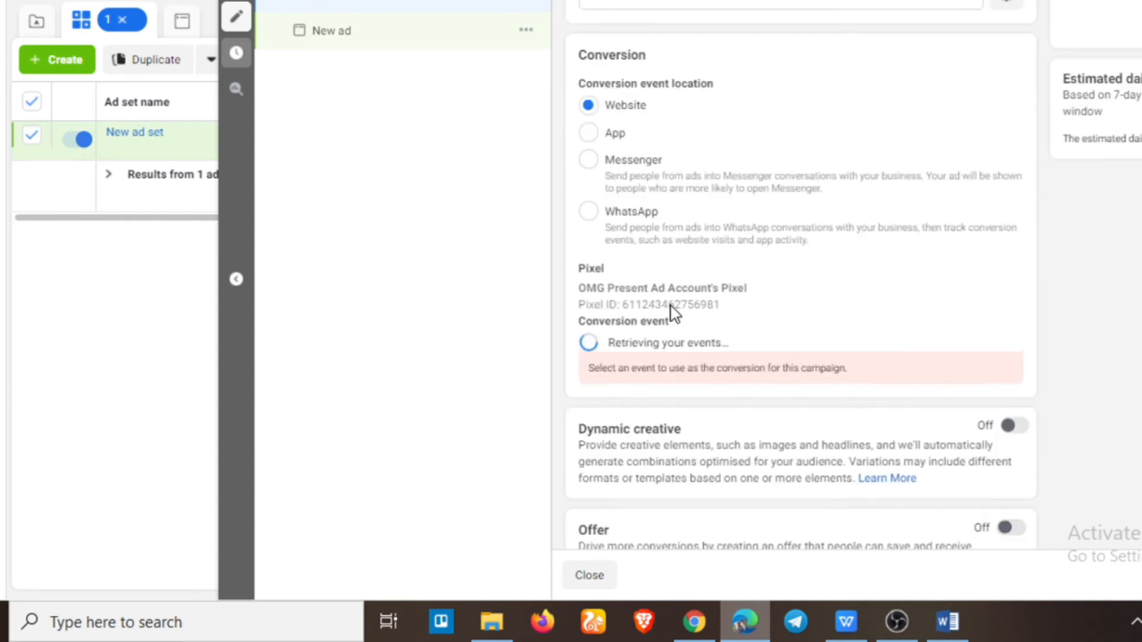
pyautogui.scroll(-10, 762, 280)
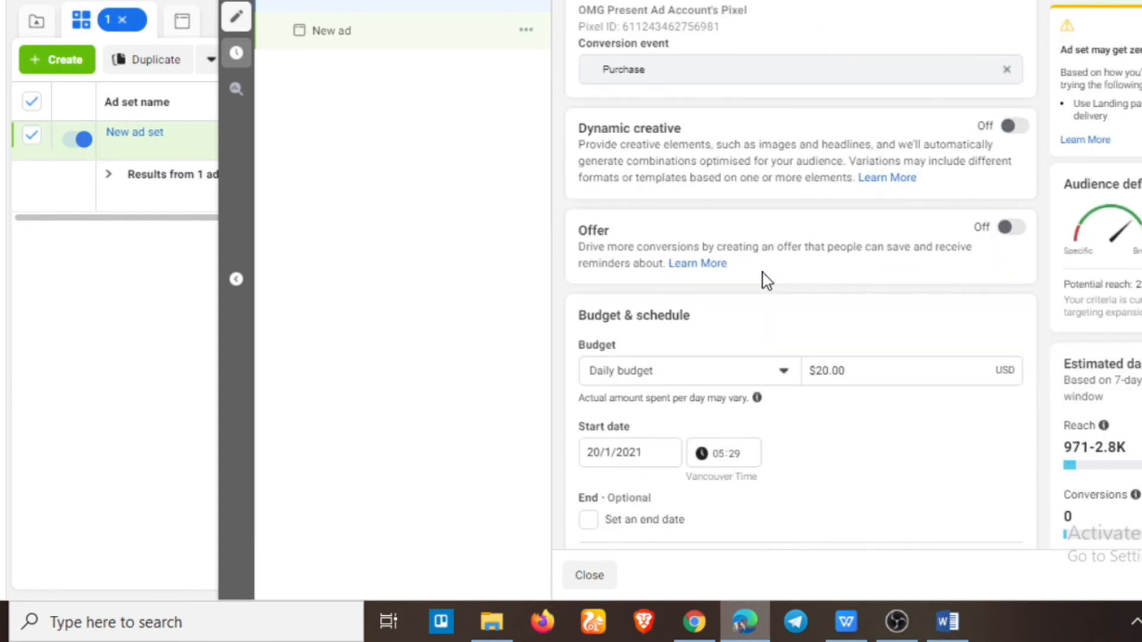
pyautogui.scroll(-3, 767, 280)
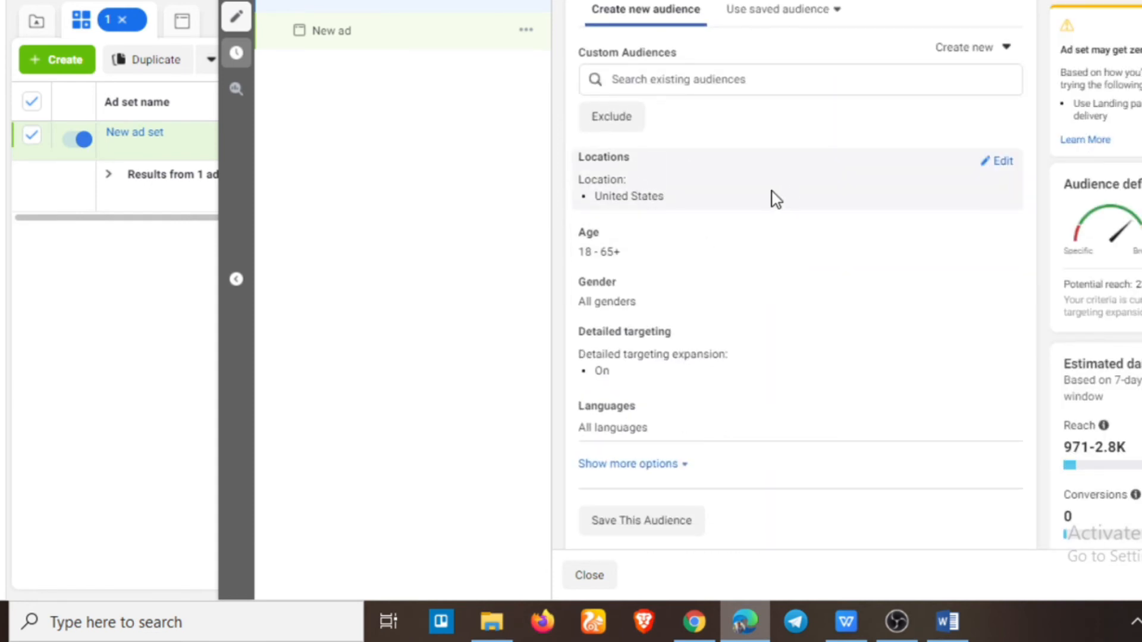
pyautogui.scroll(-1, 586, 200)
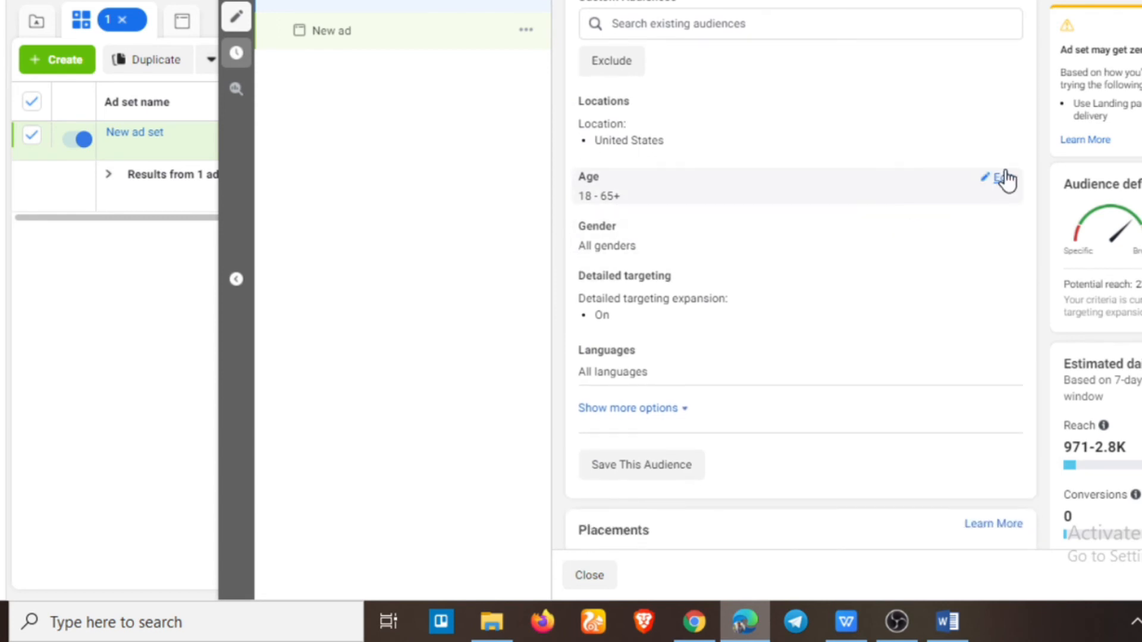
pyautogui.click(1004, 179)
pyautogui.click(614, 211)
pyautogui.scroll(-2, 655, 326)
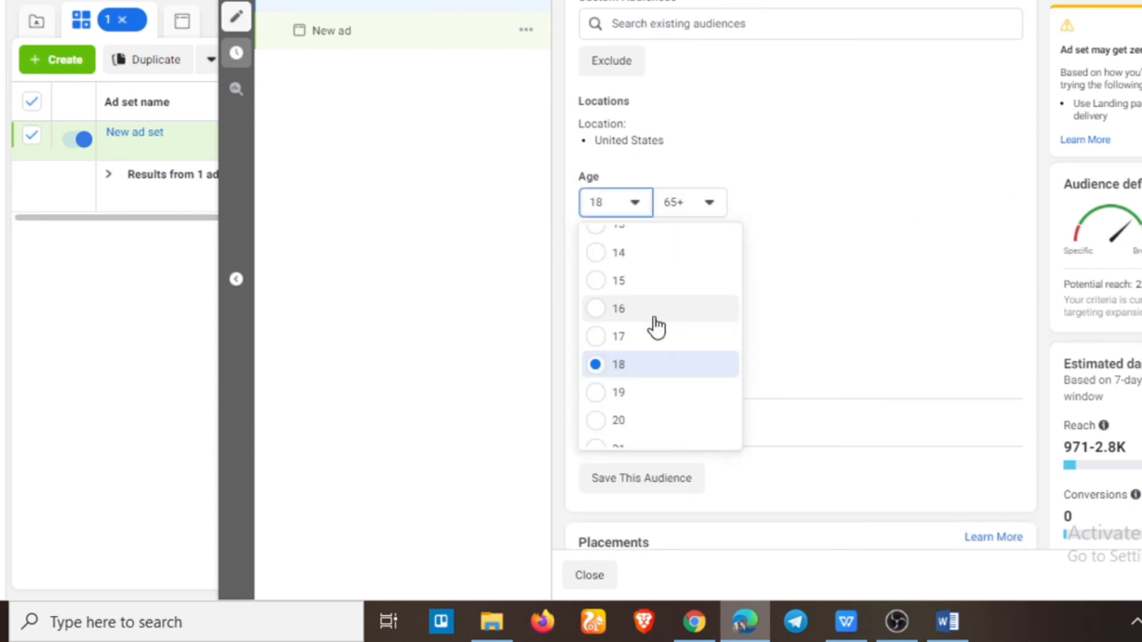
pyautogui.scroll(-1, 654, 326)
pyautogui.click(619, 413)
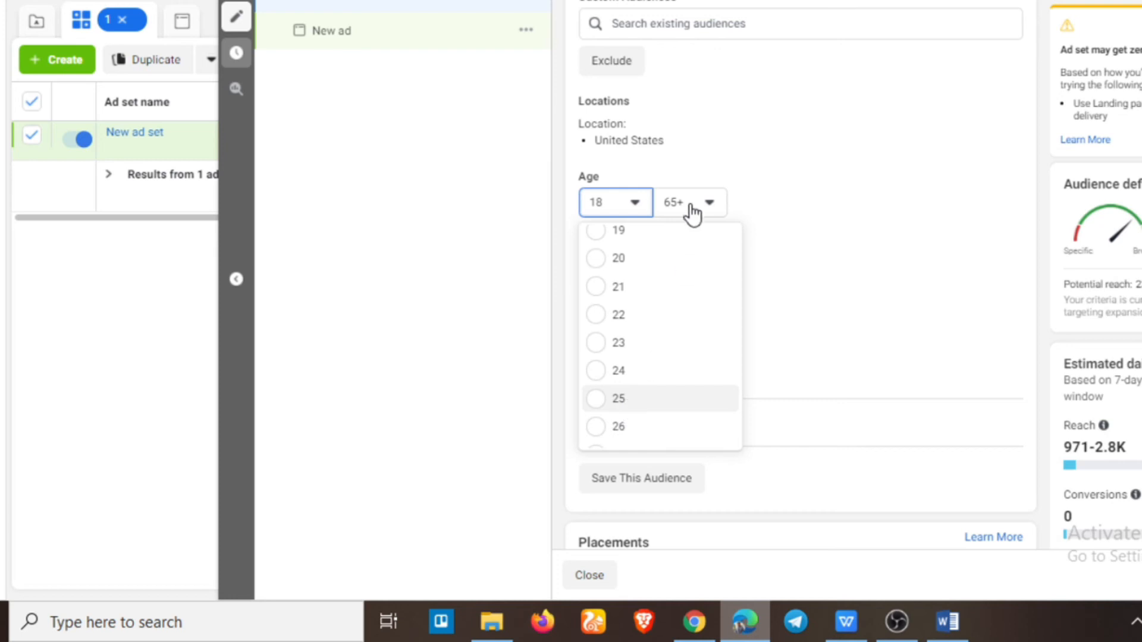
# Set the audience's maximum age to 44 and restrict the gender to Women.
pyautogui.click(696, 205)
pyautogui.scroll(4, 692, 352)
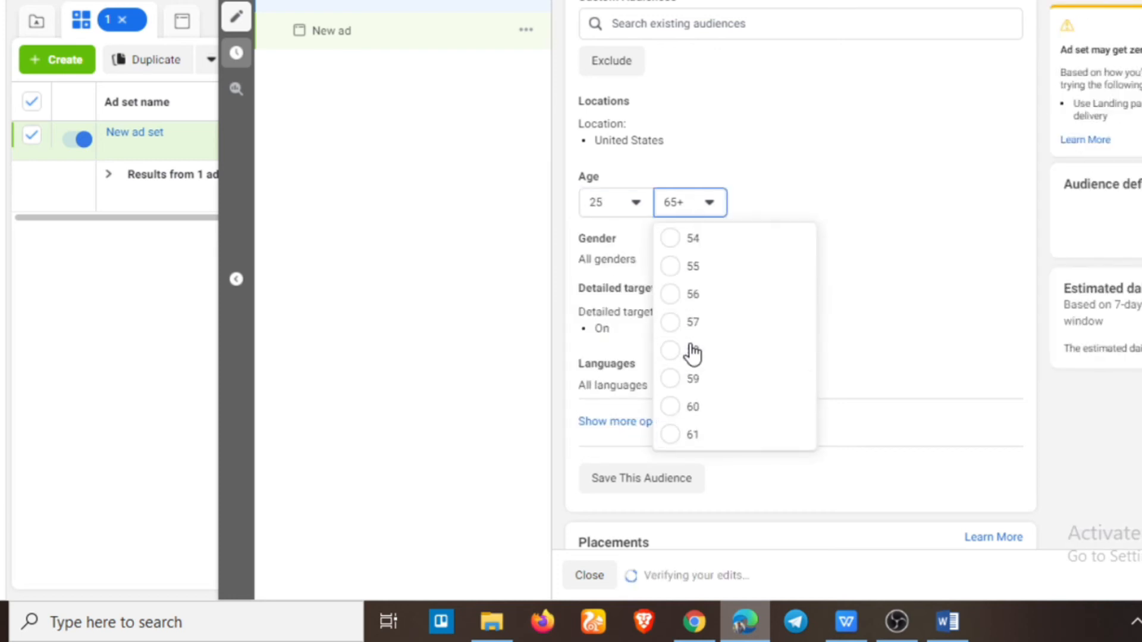
pyautogui.scroll(2, 691, 352)
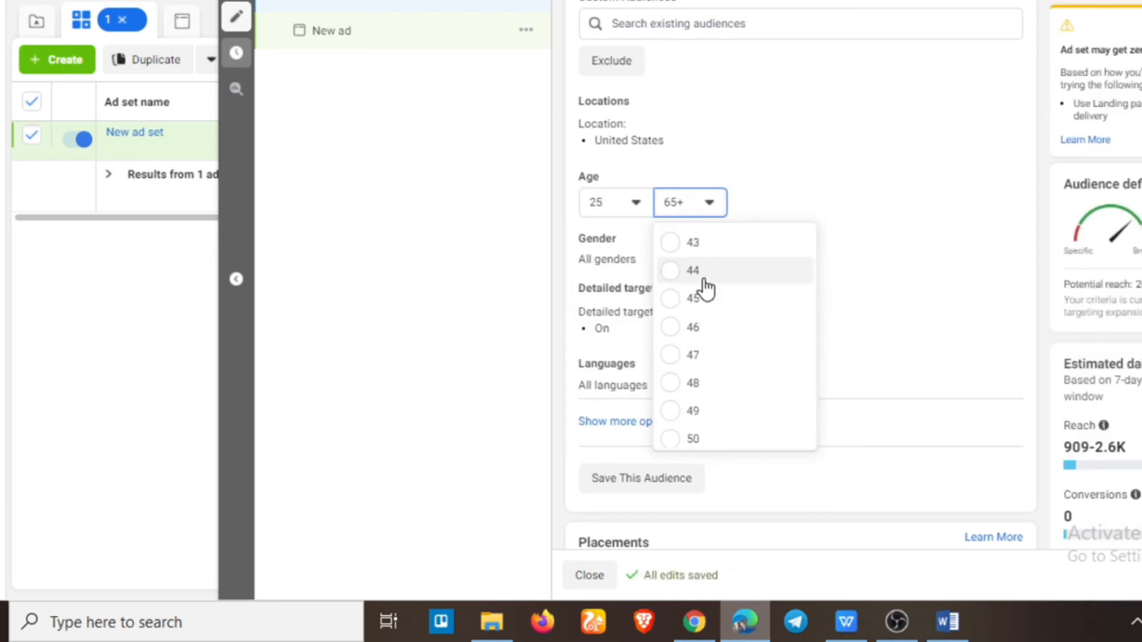
pyautogui.click(702, 279)
pyautogui.click(1000, 242)
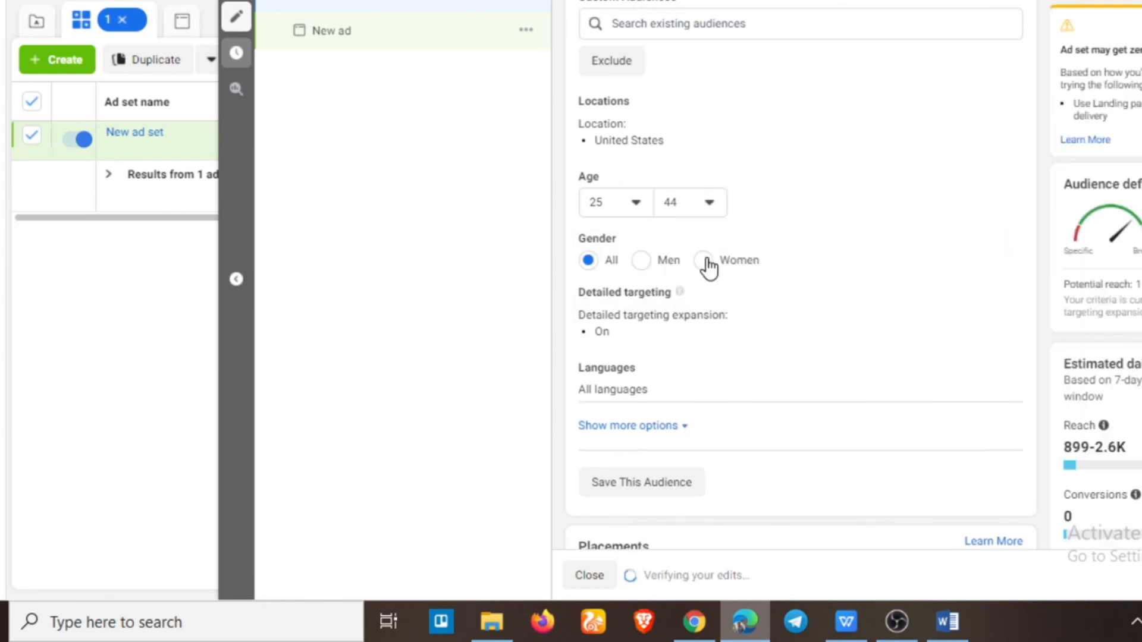
pyautogui.click(709, 263)
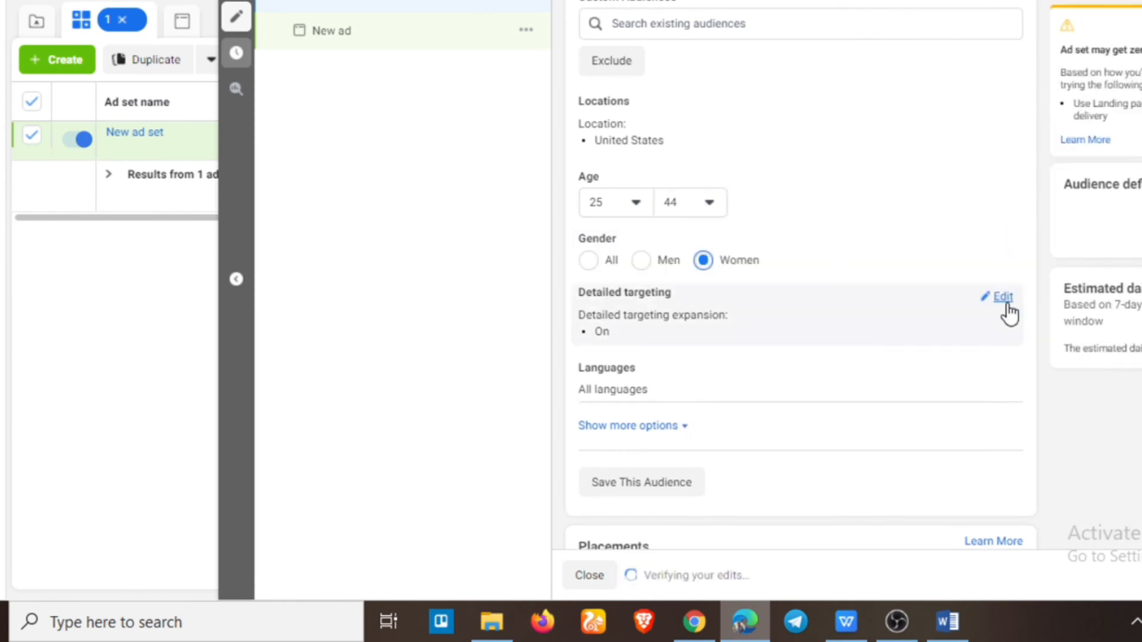
# Edit detailed targeting to turn off detailed targeting expansion and include the 4moms interest.
pyautogui.click(1000, 294)
pyautogui.scroll(-1, 796, 291)
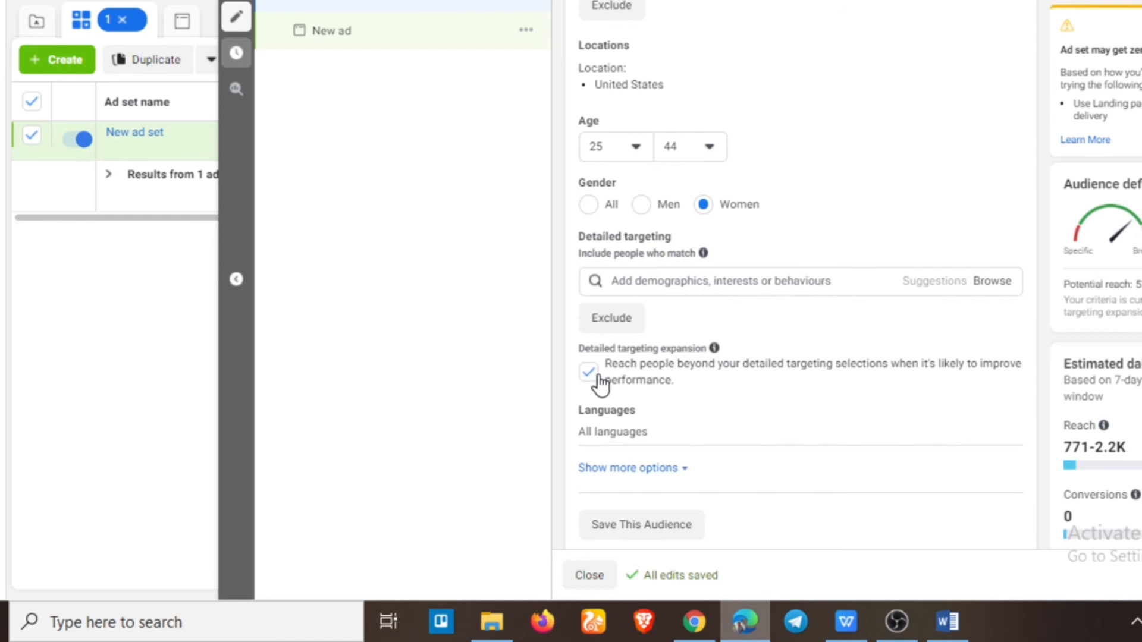
pyautogui.click(707, 280)
pyautogui.write('4moms')
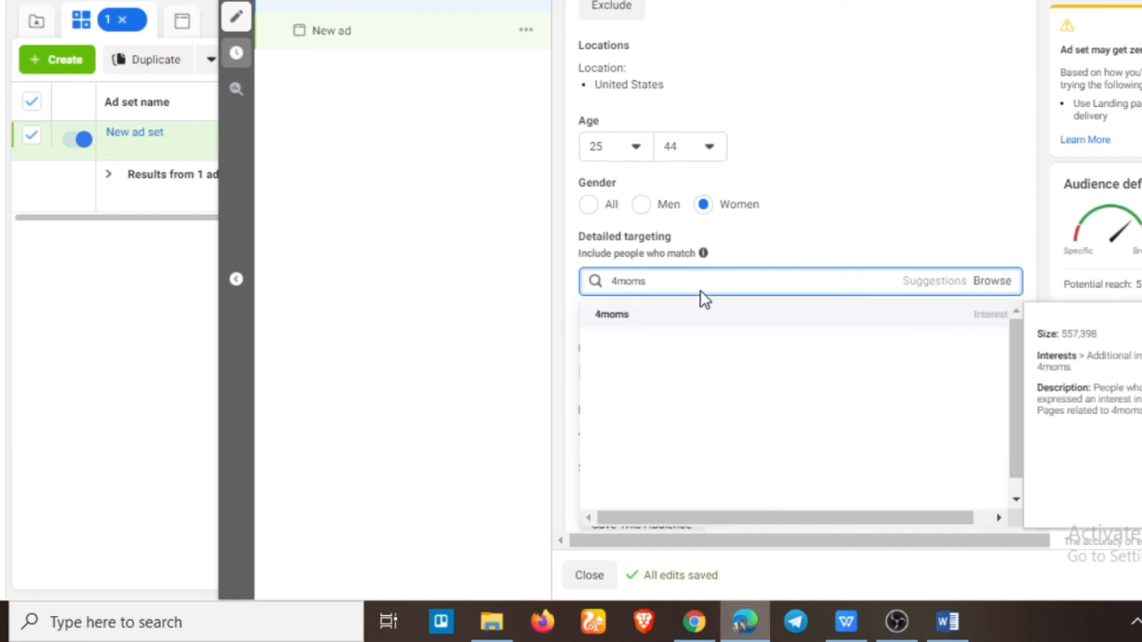
pyautogui.click(658, 331)
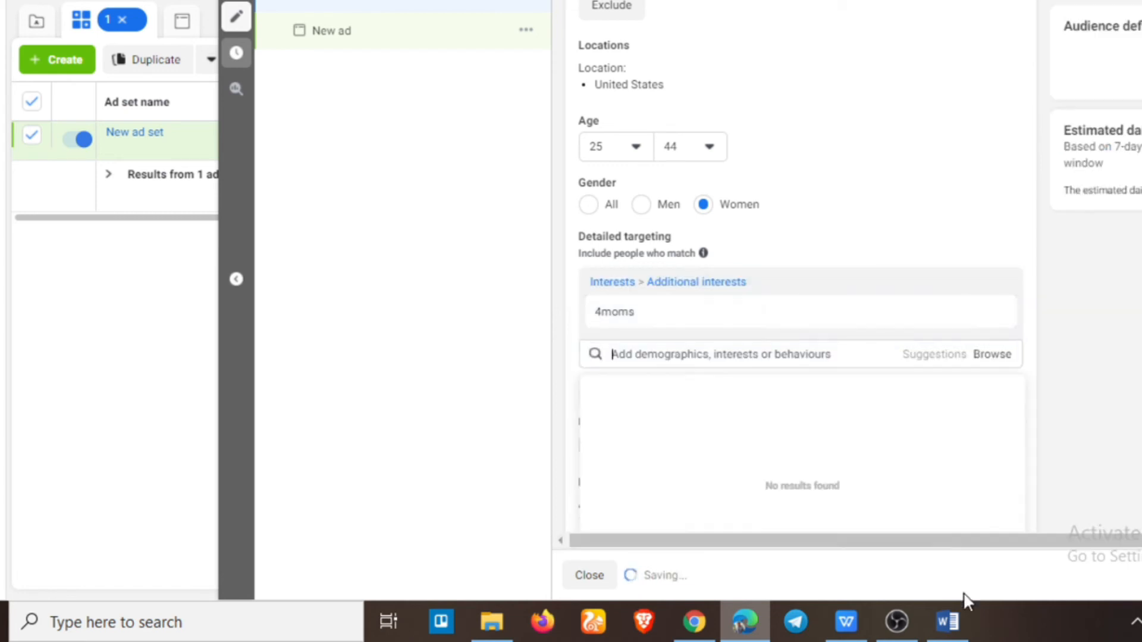
# Check the brand list in Word and search the ad set's detailed targeting for "spearmint baby".
pyautogui.click(963, 619)
pyautogui.click(965, 615)
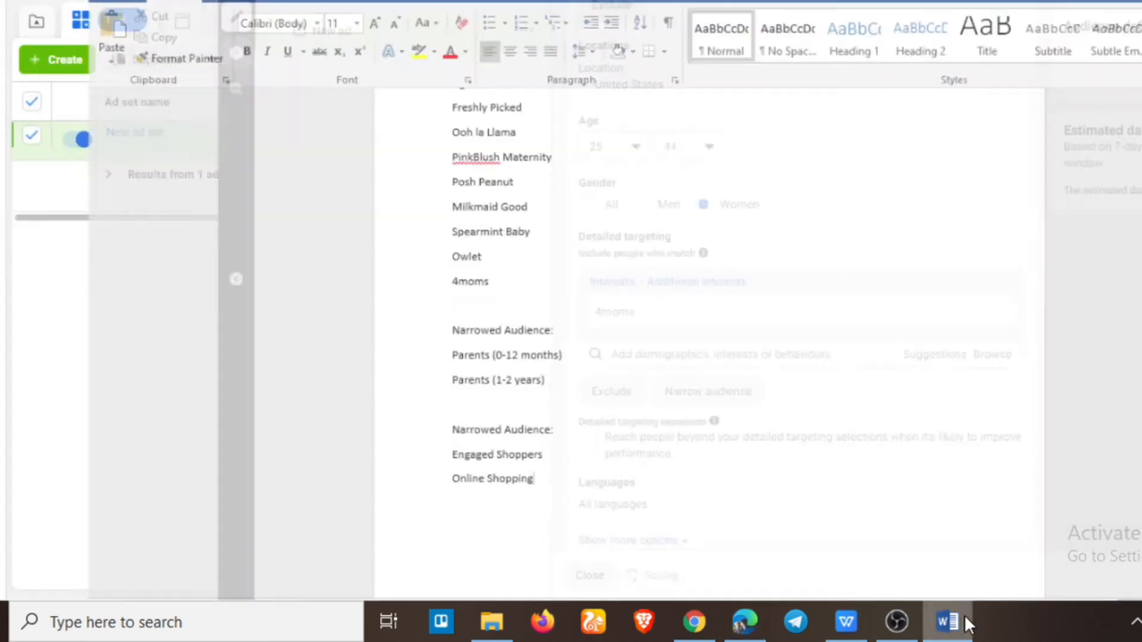
pyautogui.write('spearmint baby')
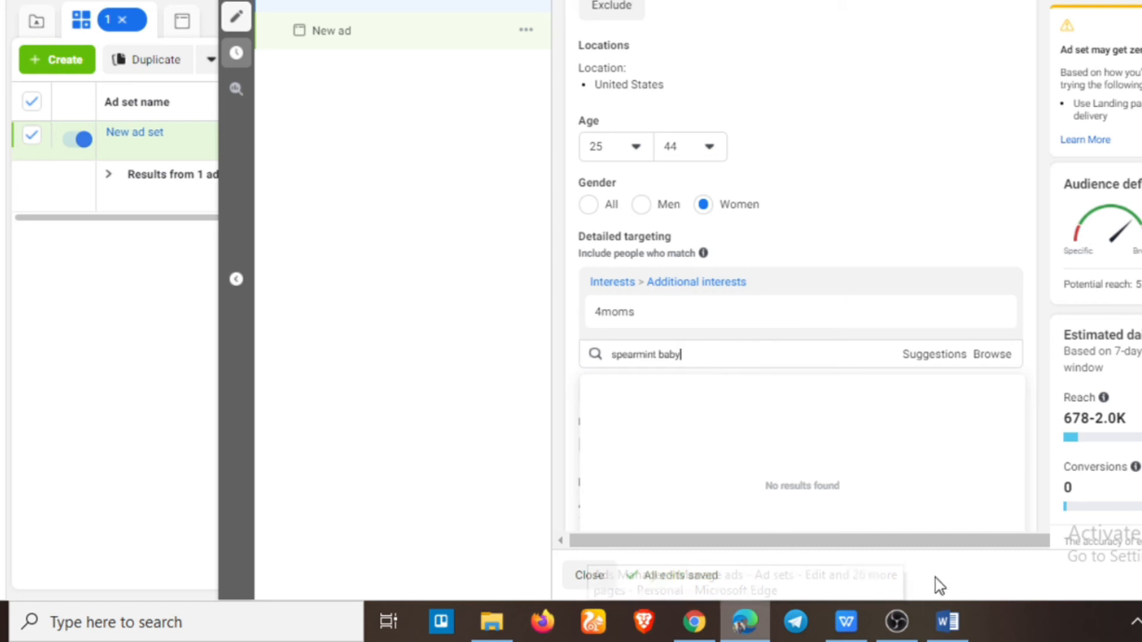
# Retry the targeting search with "Spearmint Baby" copied from Word and with "Spearmint", and delete that brand from the Word list.
pyautogui.click(948, 622)
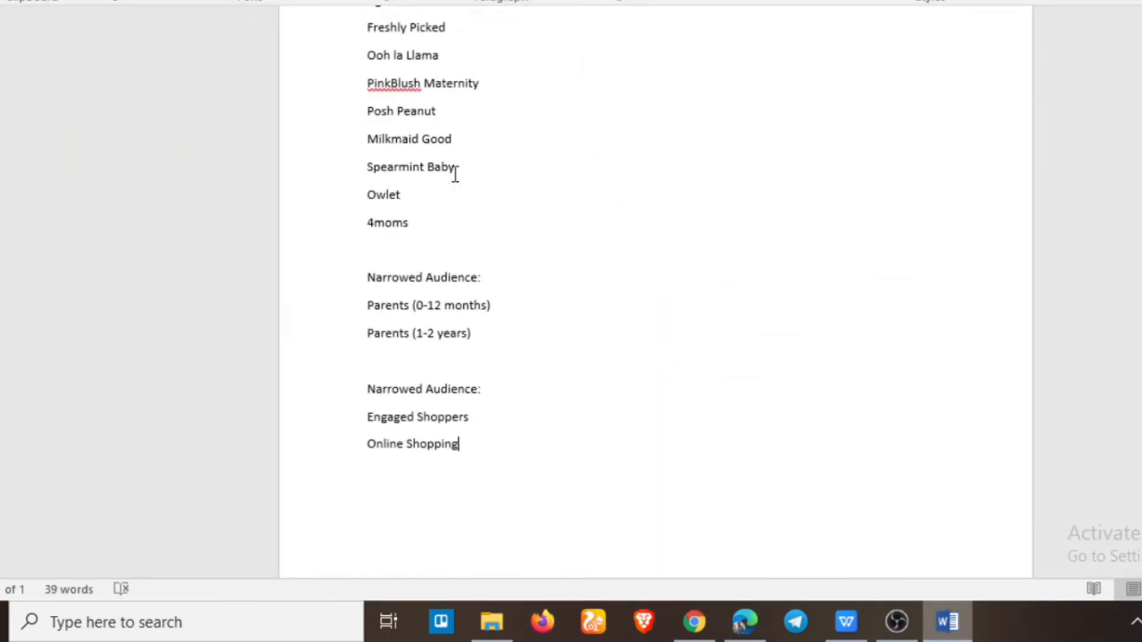
pyautogui.moveTo(455, 174); pyautogui.dragTo(369, 173)
pyautogui.hotkey('ctrl', 'c')
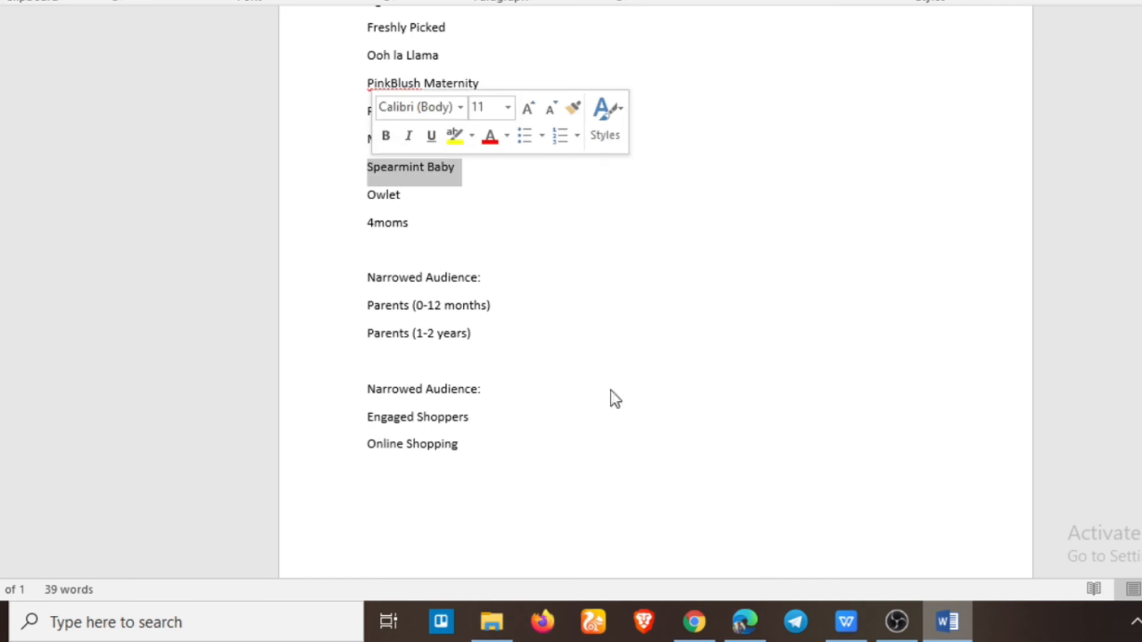
pyautogui.click(732, 624)
pyautogui.tripleClick(705, 354)
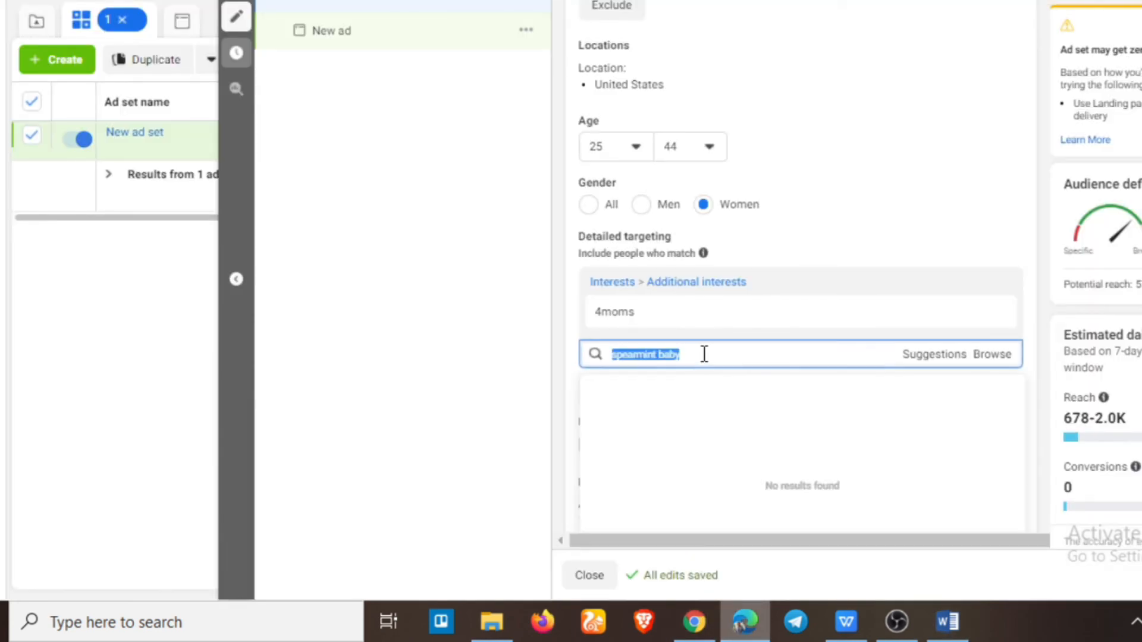
pyautogui.hotkey('ctrl', 'v')
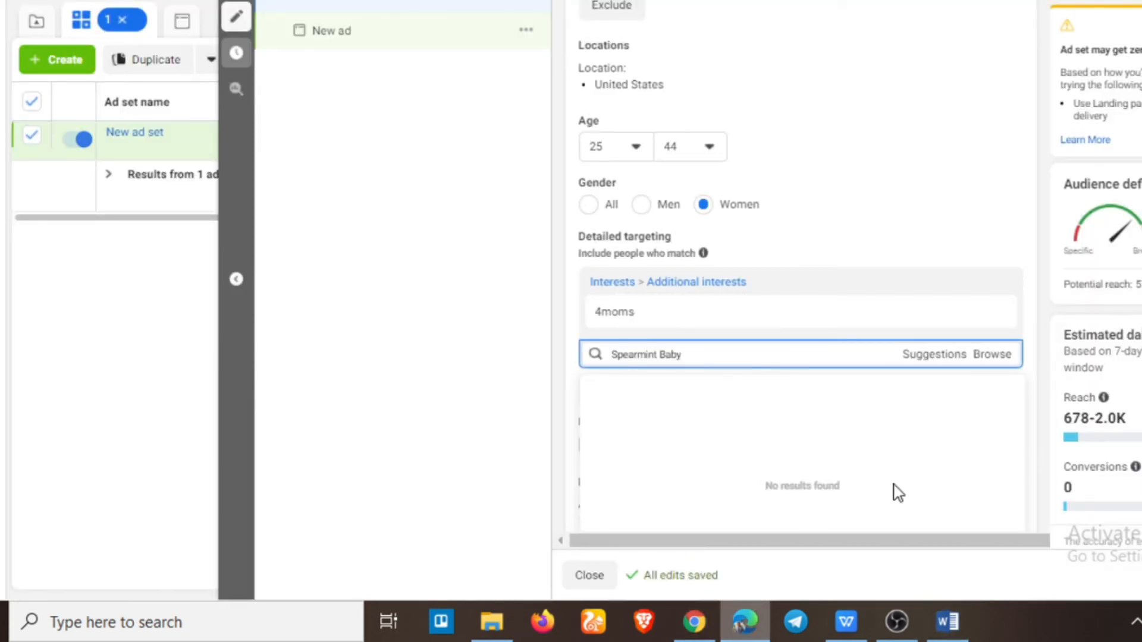
pyautogui.scroll(-1, 862, 405)
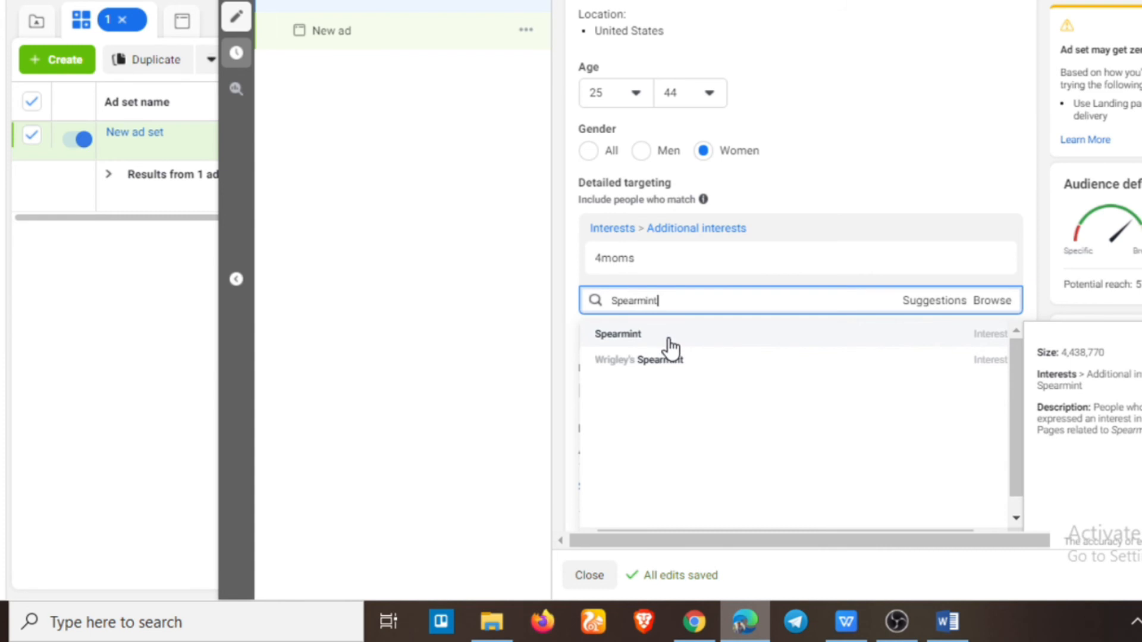
pyautogui.click(946, 620)
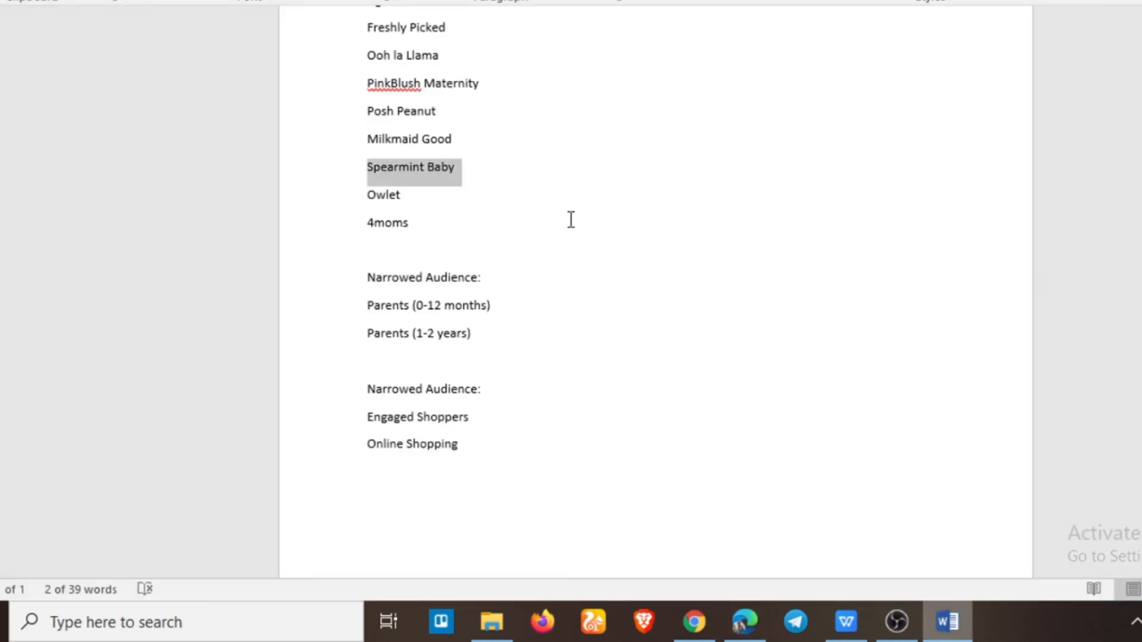
pyautogui.press('Delete')
# Search detailed targeting for "Owlet" copied from the Word list, and remove Owlet and its line from the document.
pyautogui.moveTo(408, 172); pyautogui.dragTo(352, 173)
pyautogui.hotkey('ctrl', 'c')
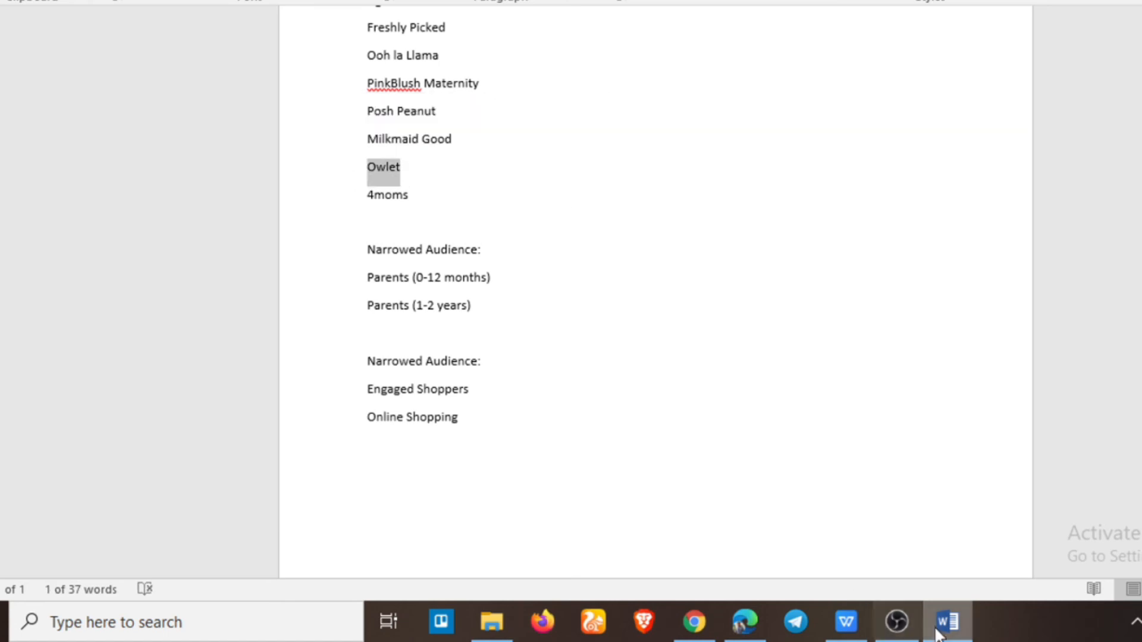
pyautogui.click(939, 631)
pyautogui.click(729, 306)
pyautogui.hotkey('ctrl', 'v')
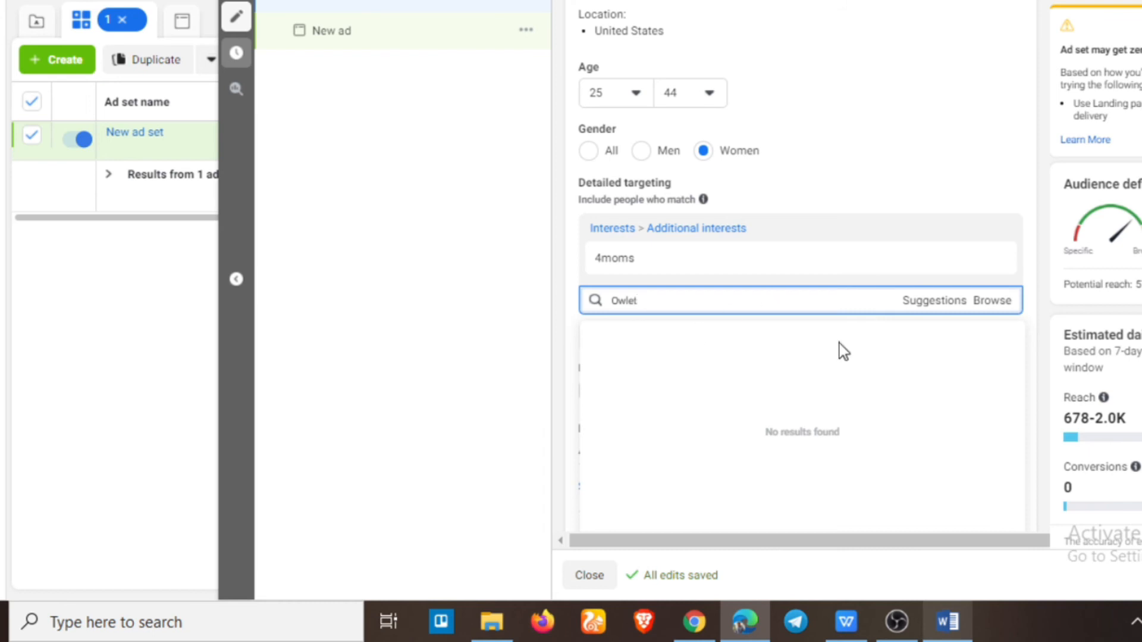
pyautogui.click(949, 631)
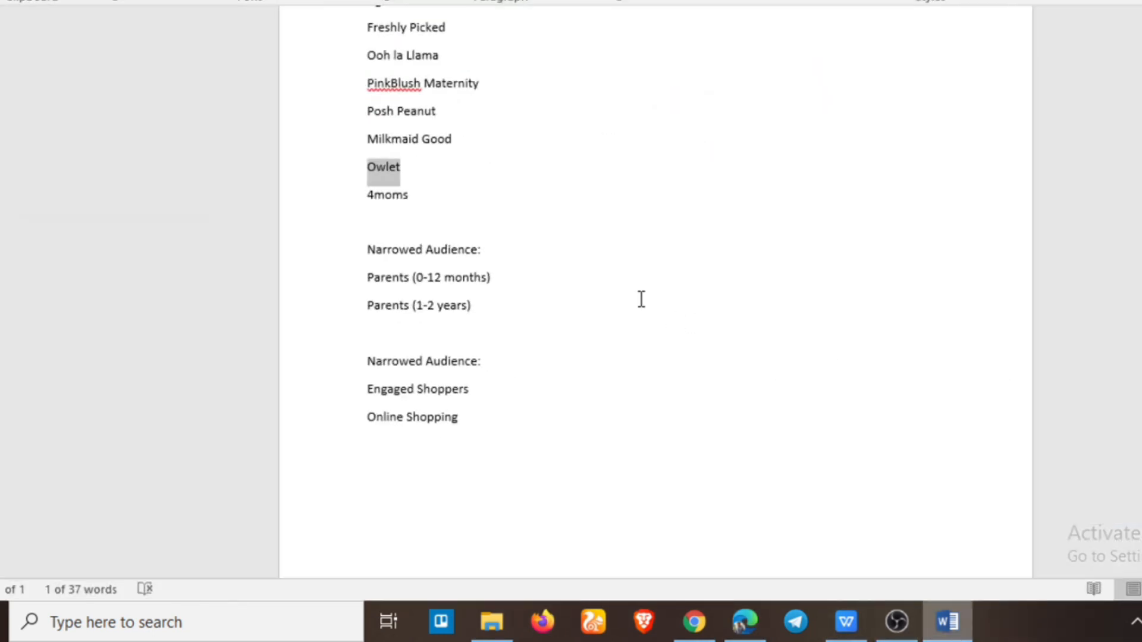
pyautogui.press('BackSpace')
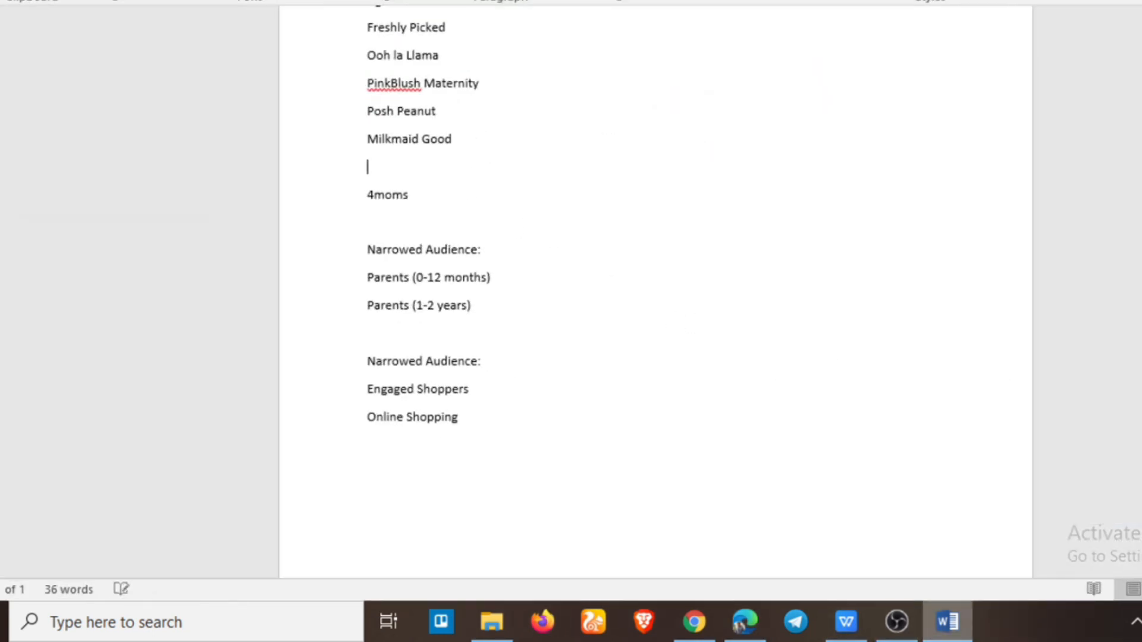
pyautogui.press('BackSpace')
# Search detailed targeting for "Milkmaid Good" copied from the Word list, and delete that brand from the document.
pyautogui.moveTo(469, 141); pyautogui.dragTo(381, 142)
pyautogui.hotkey('ctrl', 'c')
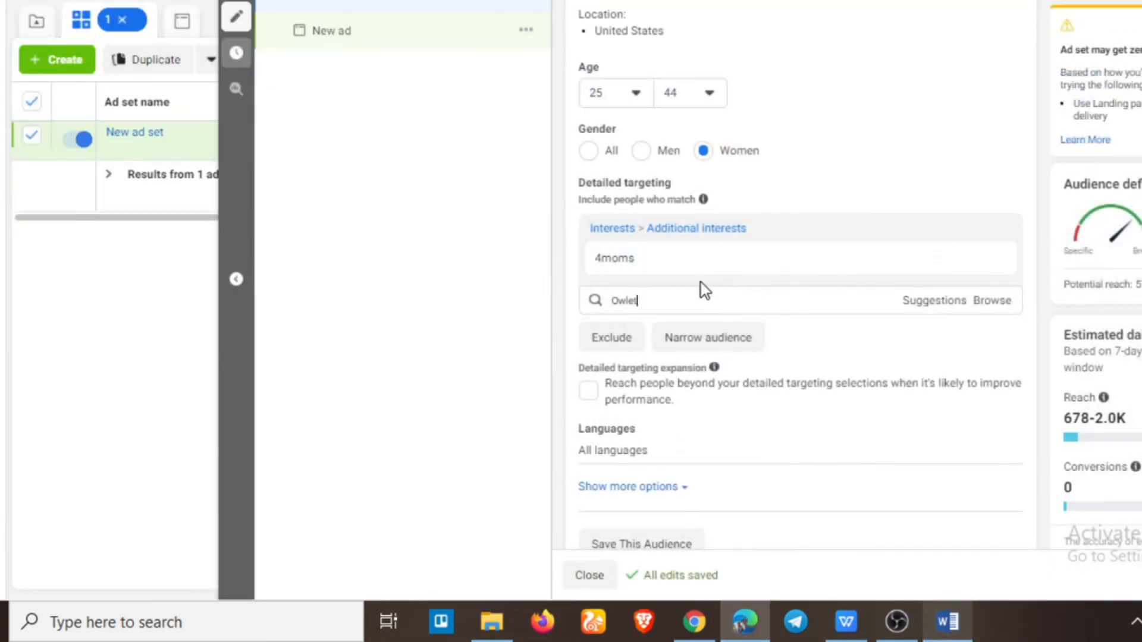
pyautogui.hotkey('ctrl', 'a')
pyautogui.hotkey('ctrl', 'v')
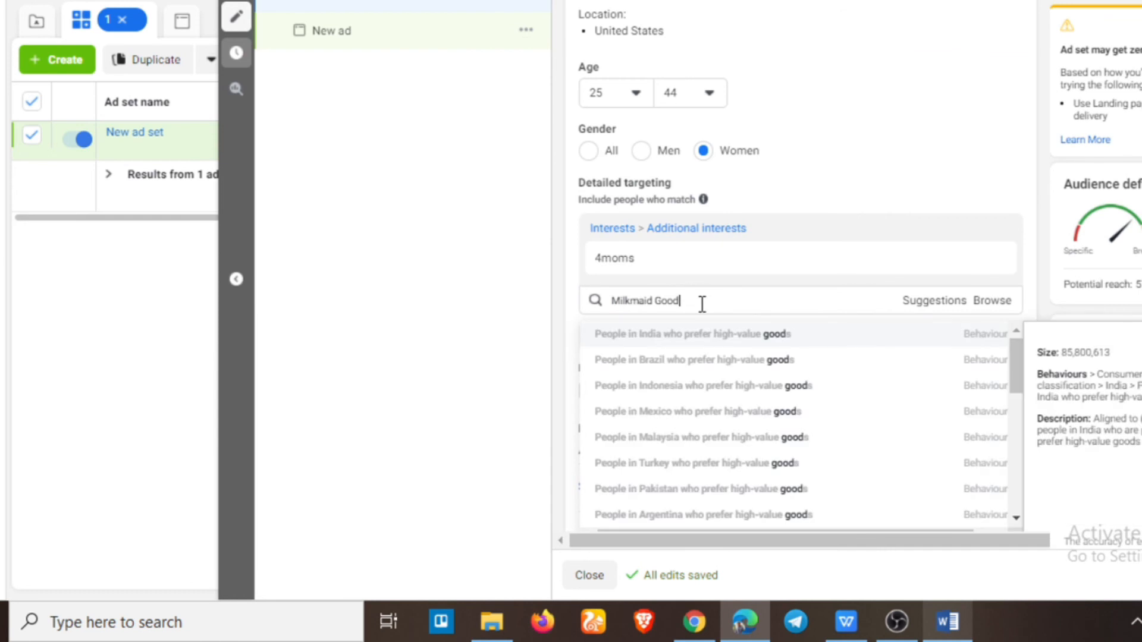
pyautogui.scroll(-3, 785, 374)
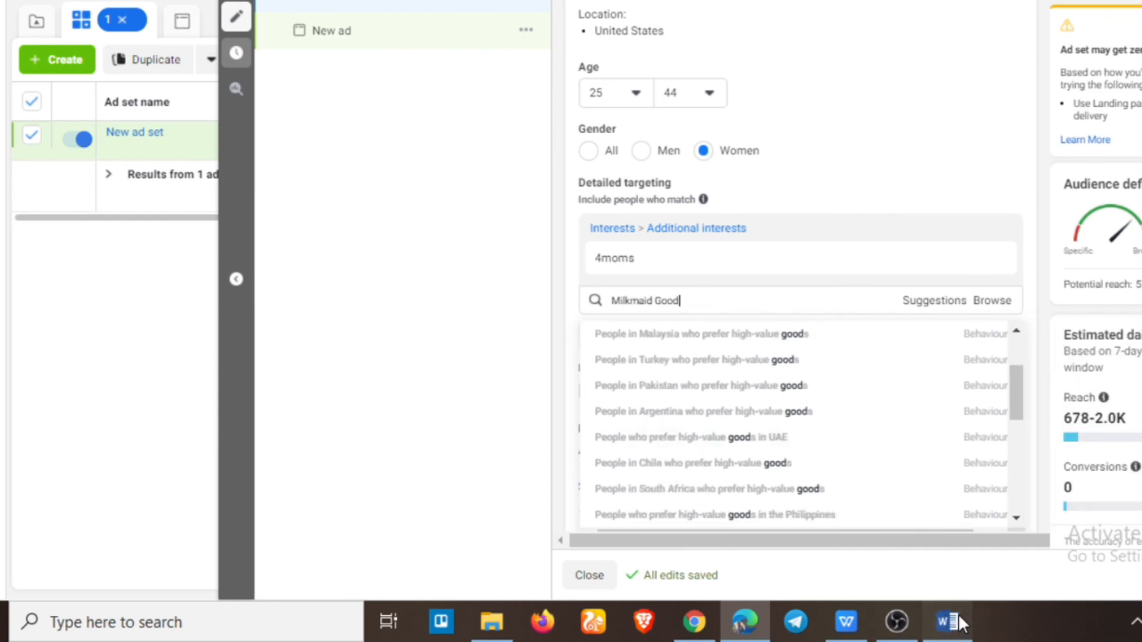
pyautogui.click(958, 616)
pyautogui.press('Delete')
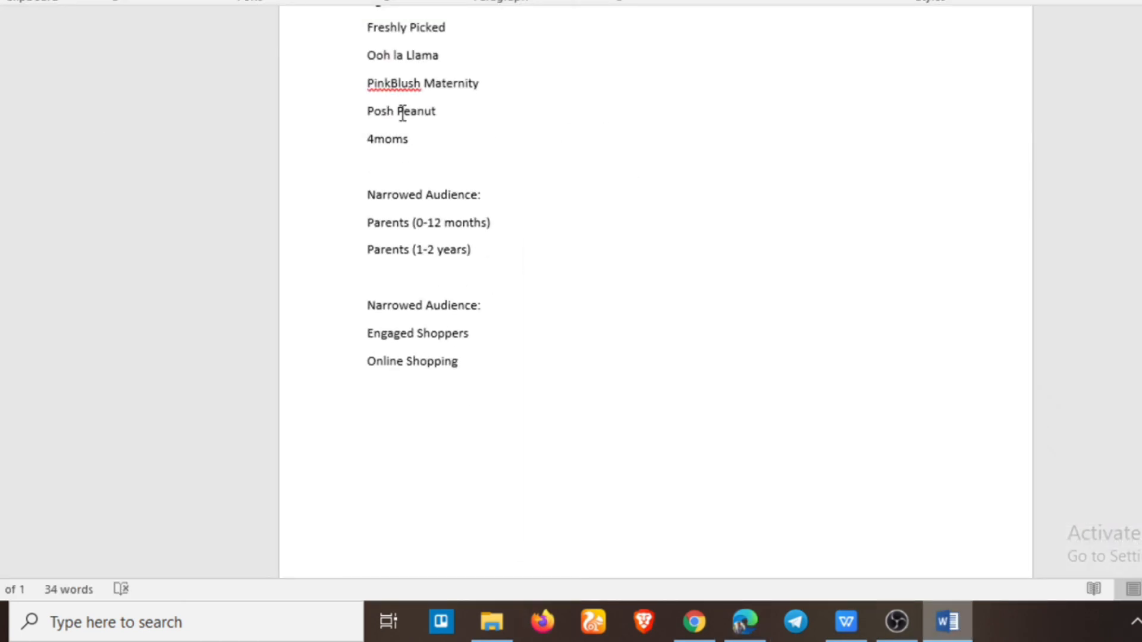
# Search detailed targeting for "Ooh la Llama" copied from the Word list, and delete that brand from the document.
pyautogui.tripleClick(382, 55)
pyautogui.hotkey('ctrl', 'c')
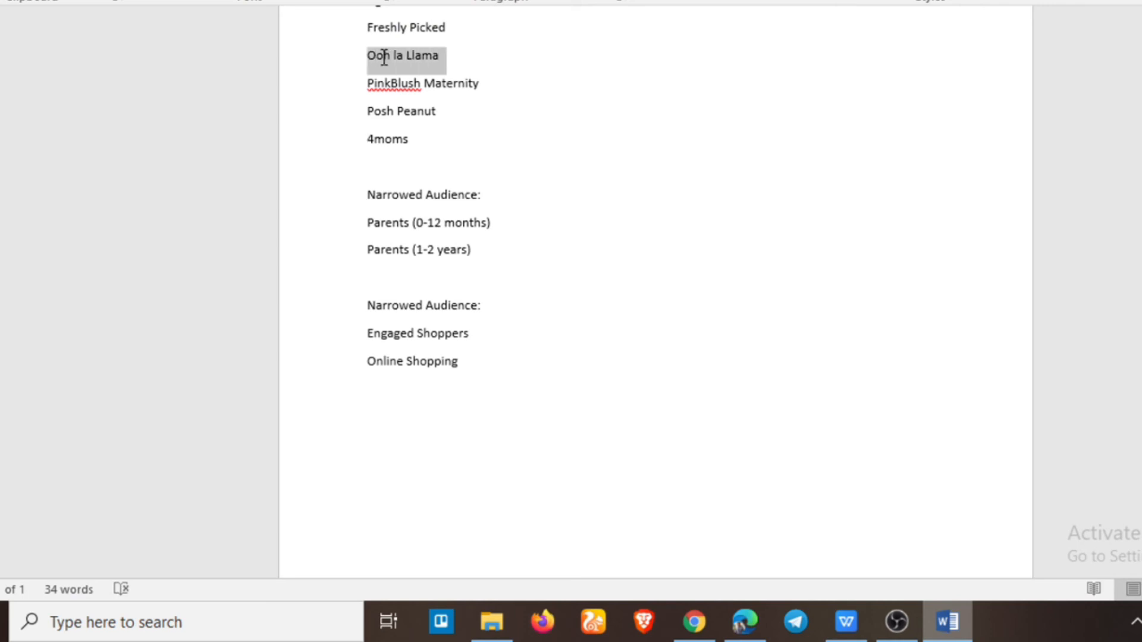
pyautogui.click(945, 621)
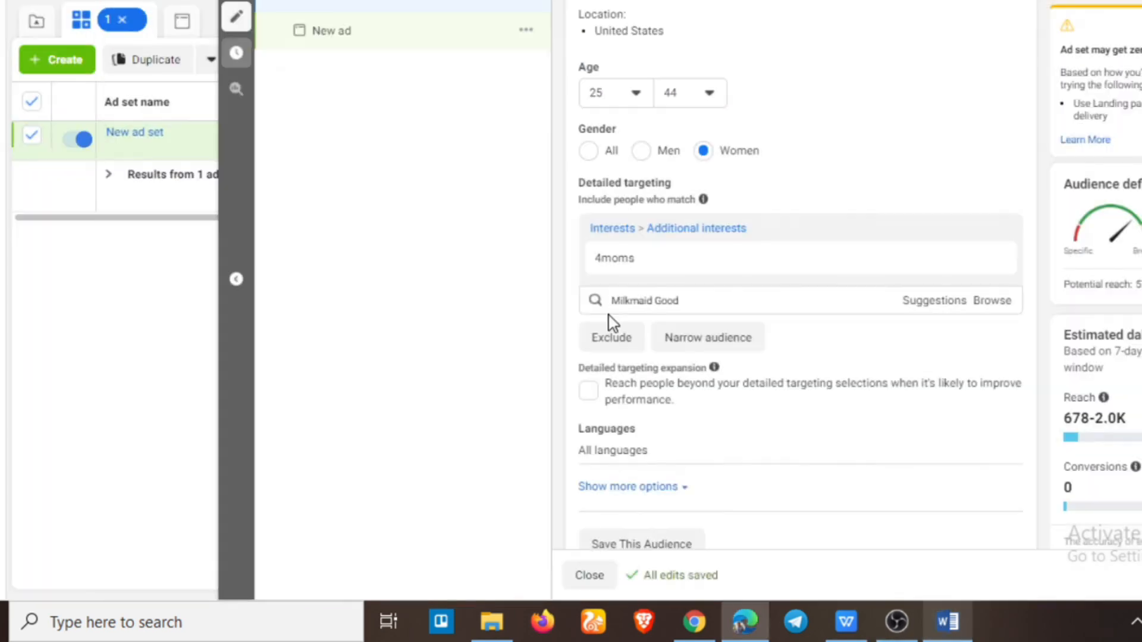
pyautogui.hotkey('ctrl', 'a')
pyautogui.hotkey('ctrl', 'v')
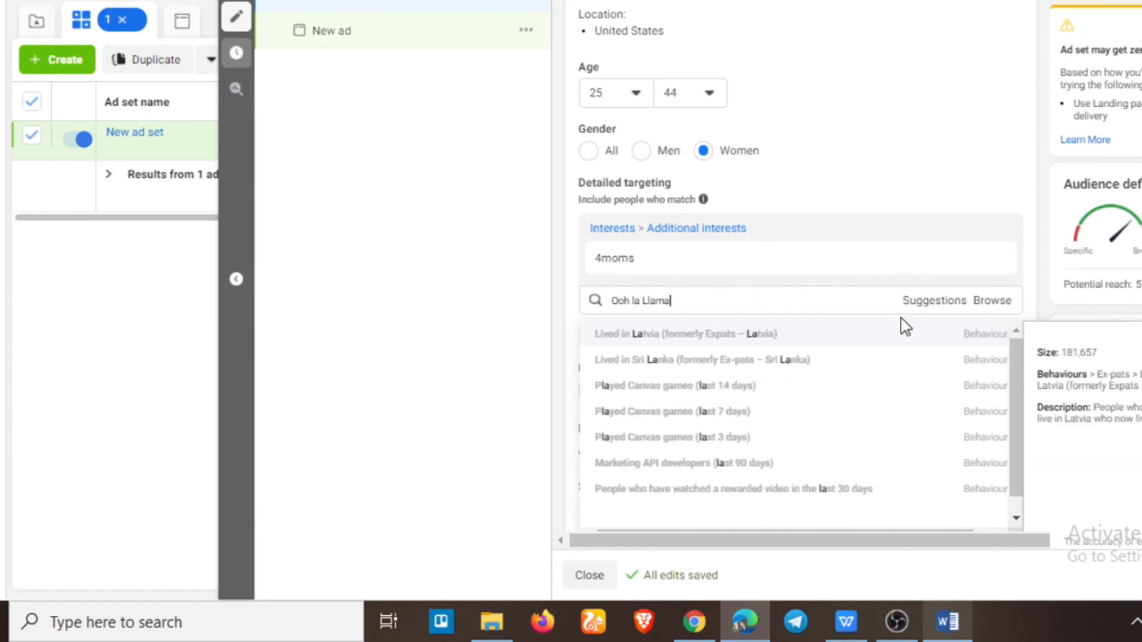
pyautogui.click(948, 618)
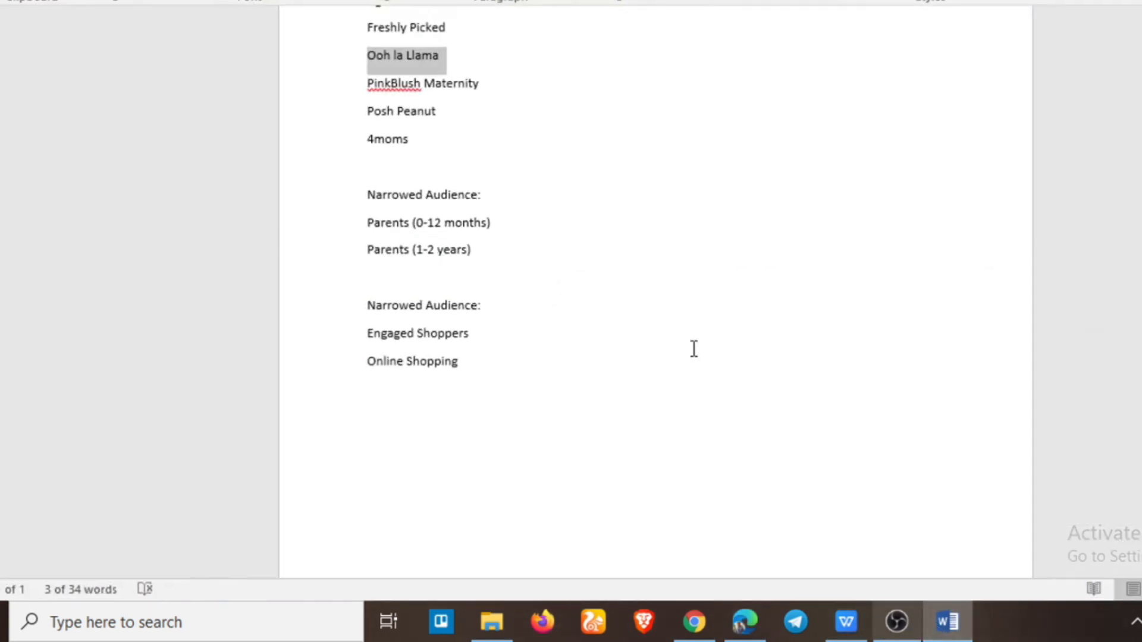
pyautogui.press('Delete')
# Search detailed targeting for "Freshly Picked" copied from the Word list and add it as an interest.
pyautogui.scroll(3, 619, 274)
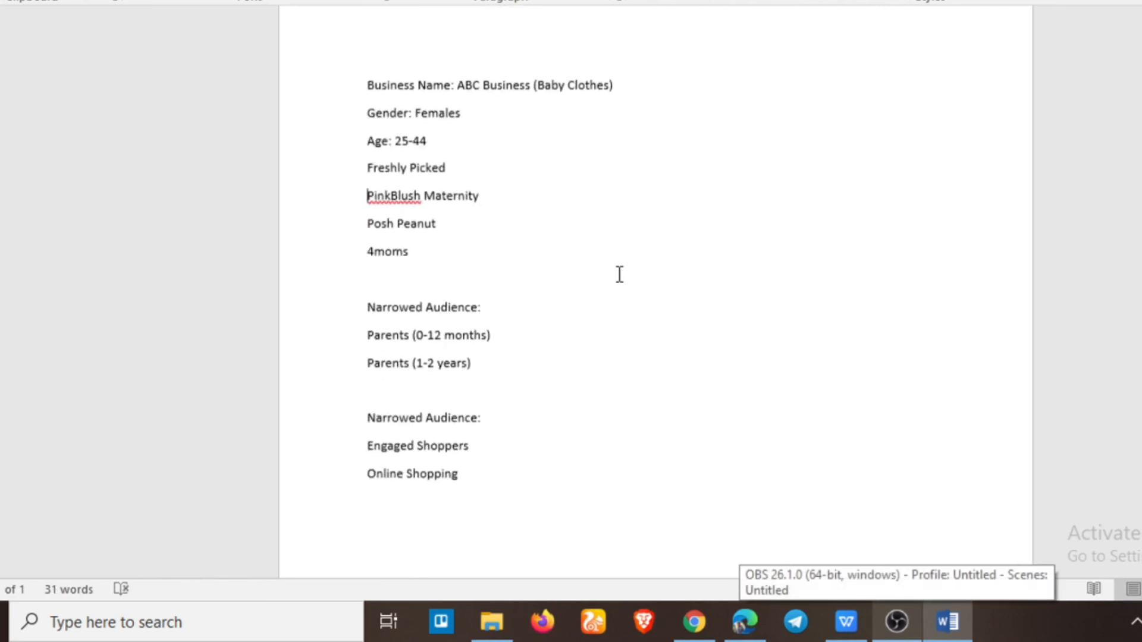
pyautogui.moveTo(448, 172); pyautogui.dragTo(377, 178)
pyautogui.hotkey('ctrl', 'c')
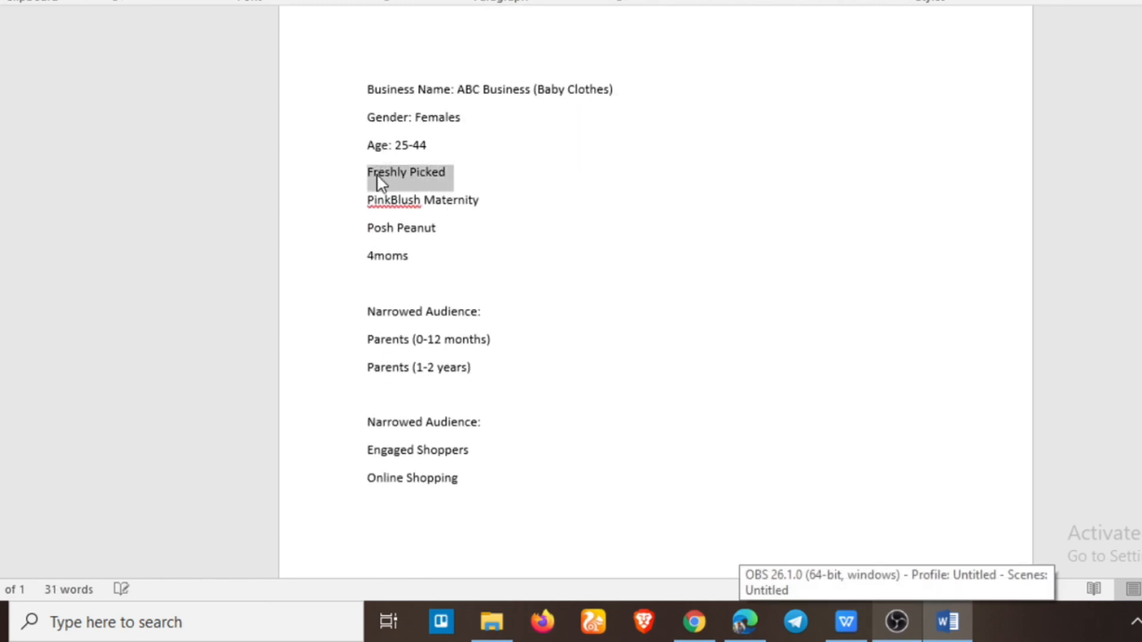
pyautogui.click(966, 618)
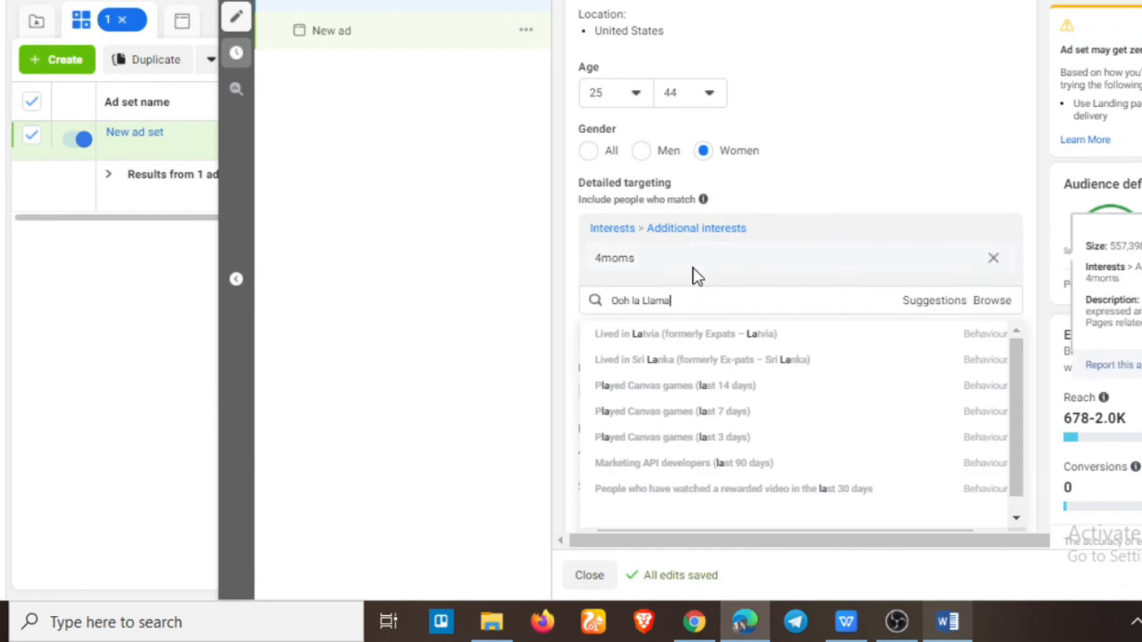
pyautogui.tripleClick(679, 306)
pyautogui.hotkey('ctrl', 'v')
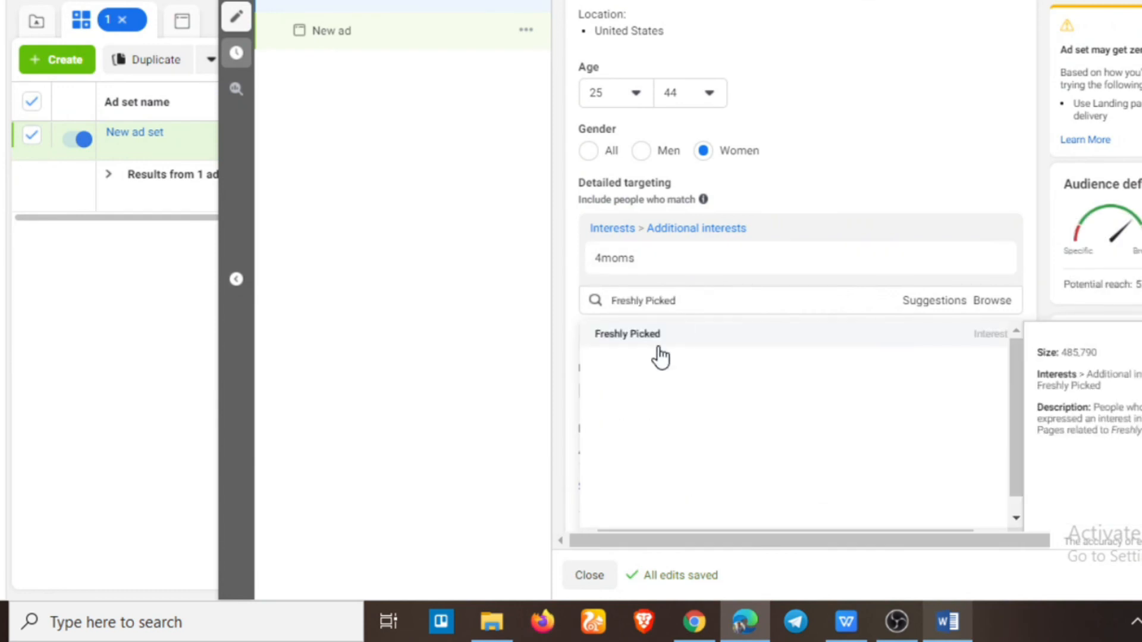
pyautogui.click(665, 340)
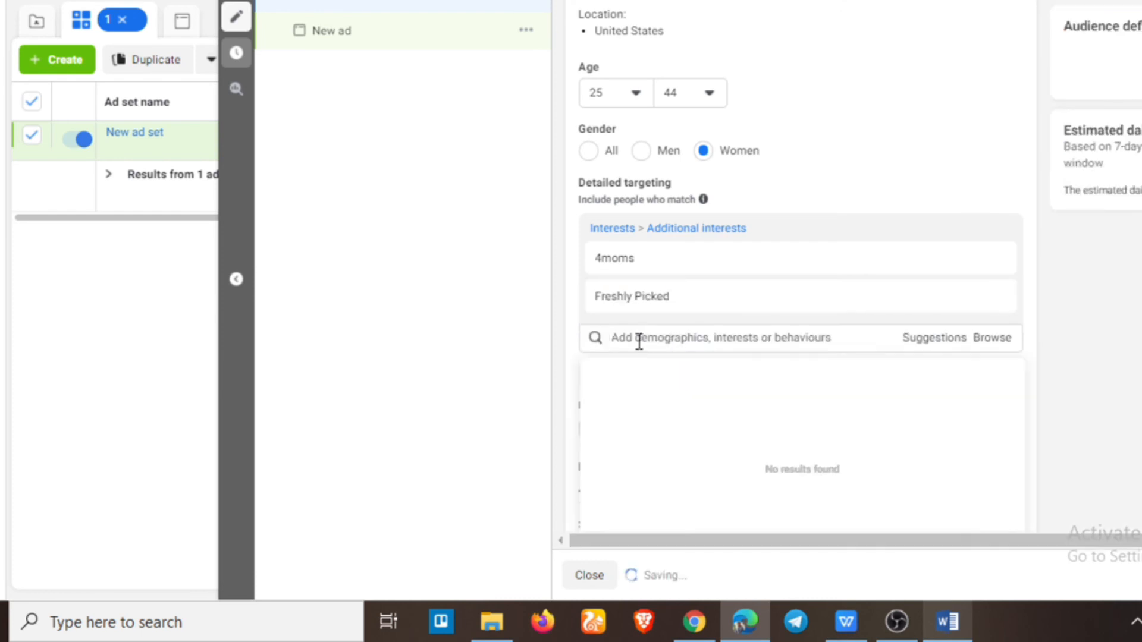
# Search the ad set's detailed targeting for "PinkBlush Maternity" copied from the Word list.
pyautogui.click(946, 621)
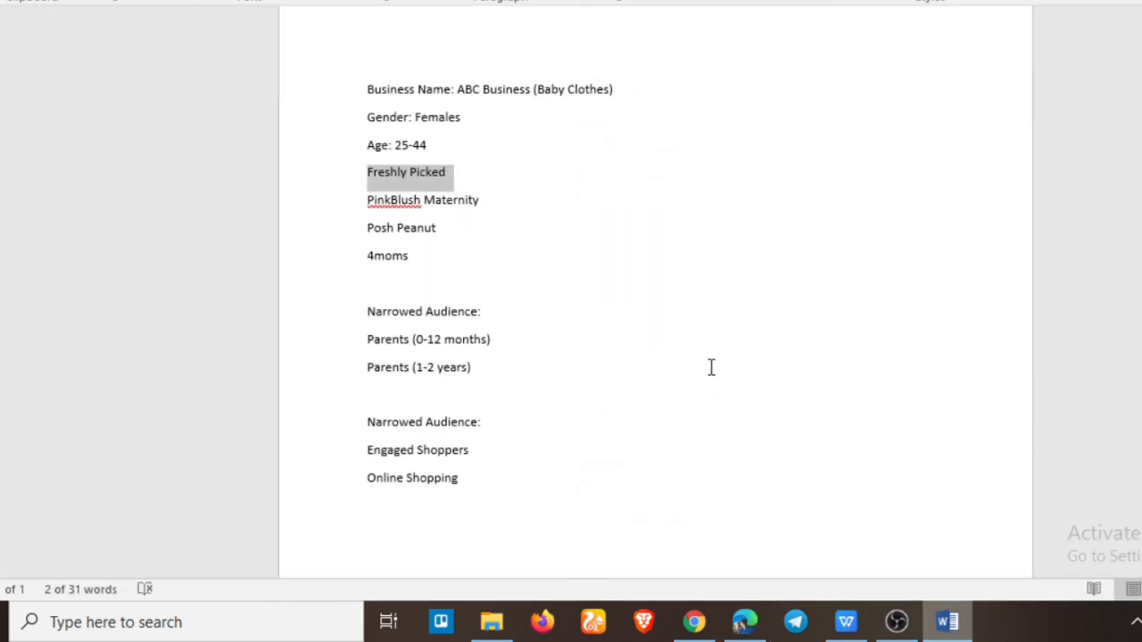
pyautogui.tripleClick(465, 198)
pyautogui.hotkey('ctrl', 'c')
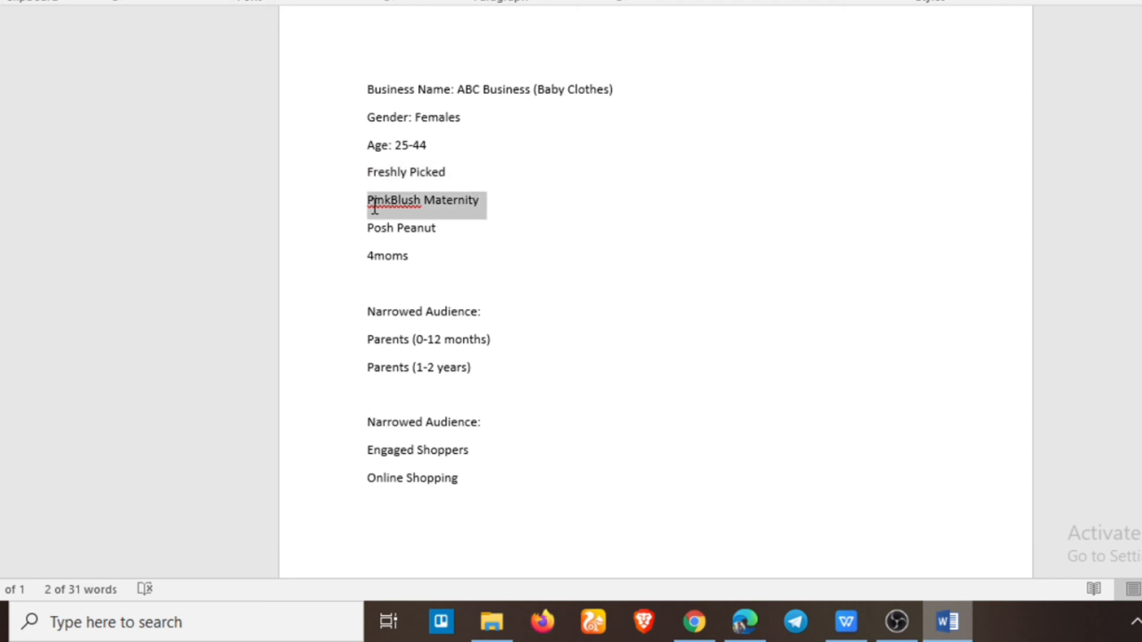
pyautogui.click(930, 624)
pyautogui.click(734, 330)
pyautogui.hotkey('ctrl', 'v')
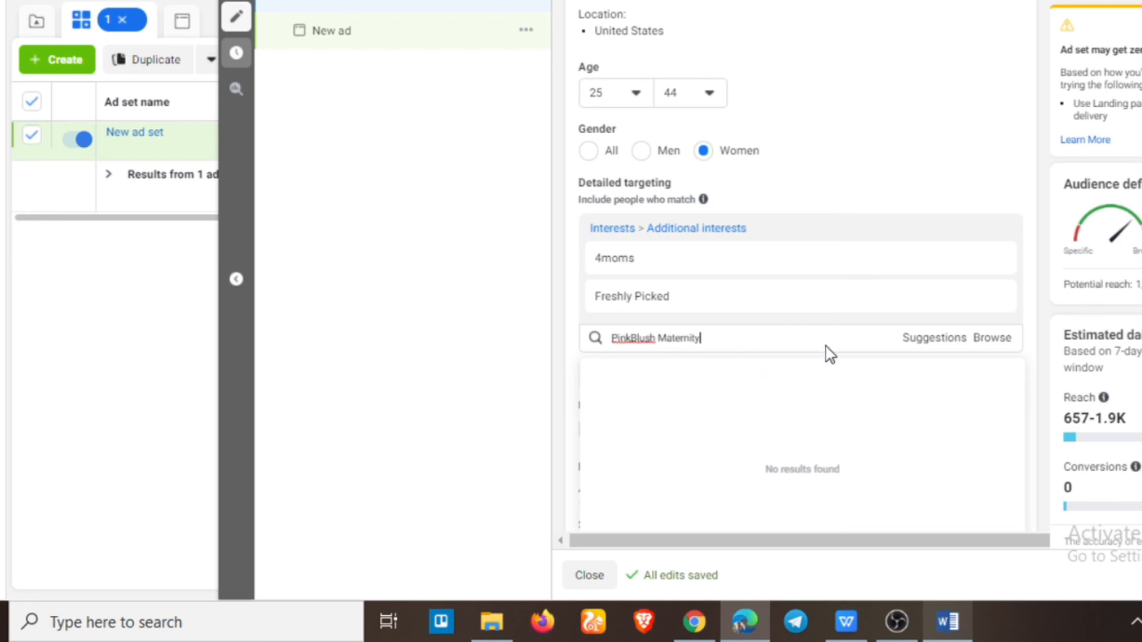
# Replace the detailed targeting search with "Posh Peanut" copied from the Word list.
pyautogui.click(929, 616)
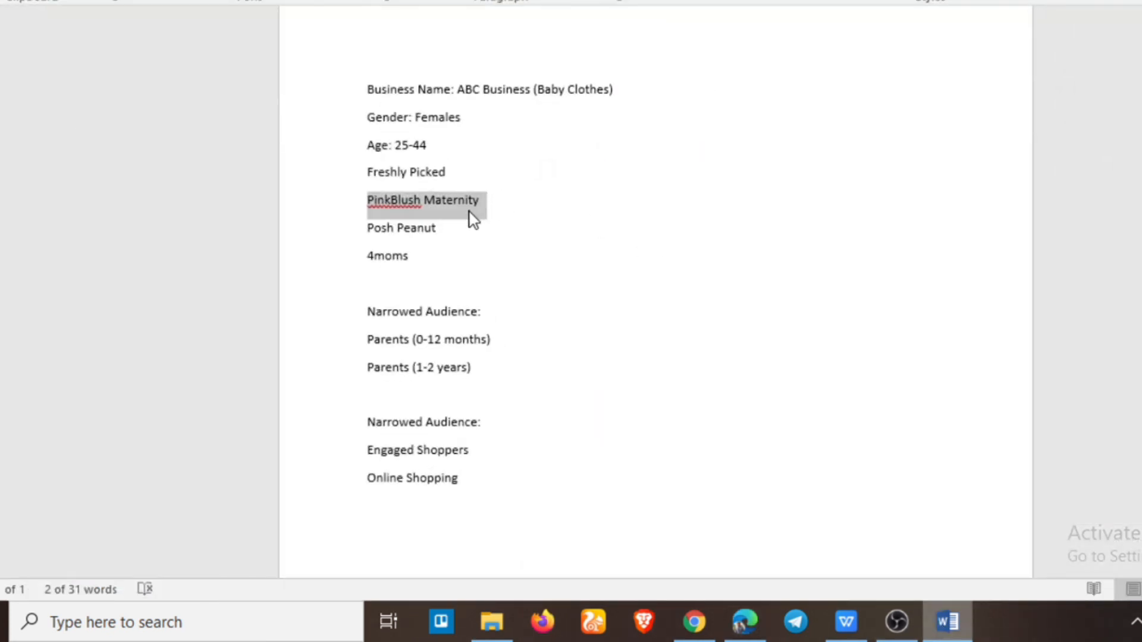
pyautogui.moveTo(440, 230); pyautogui.dragTo(376, 236)
pyautogui.hotkey('ctrl', 'c')
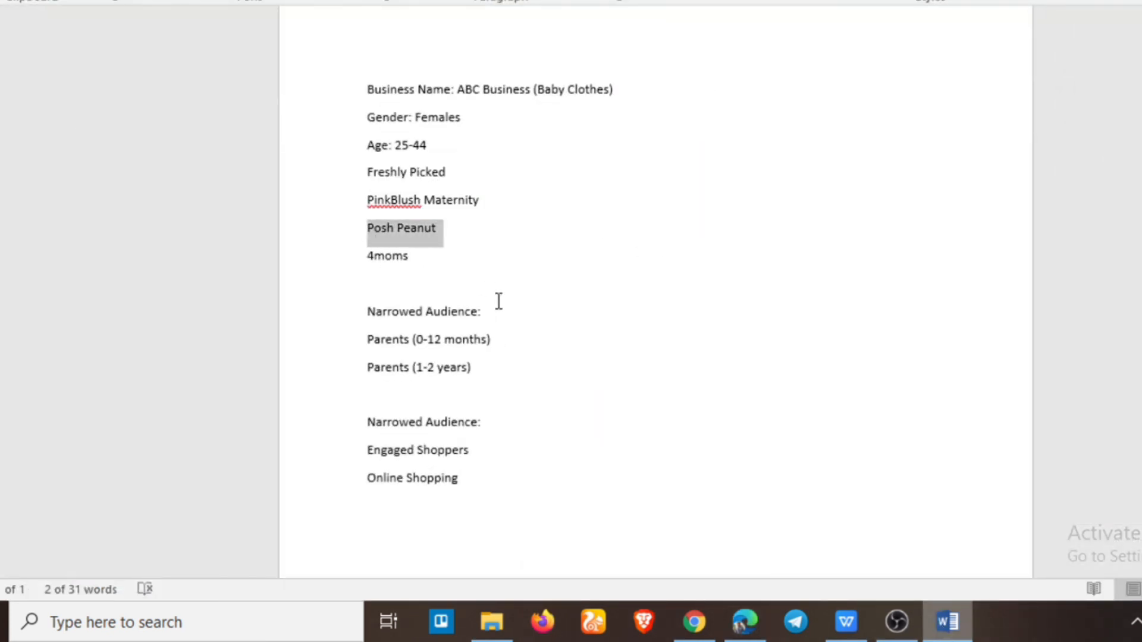
pyautogui.click(949, 622)
pyautogui.click(678, 336)
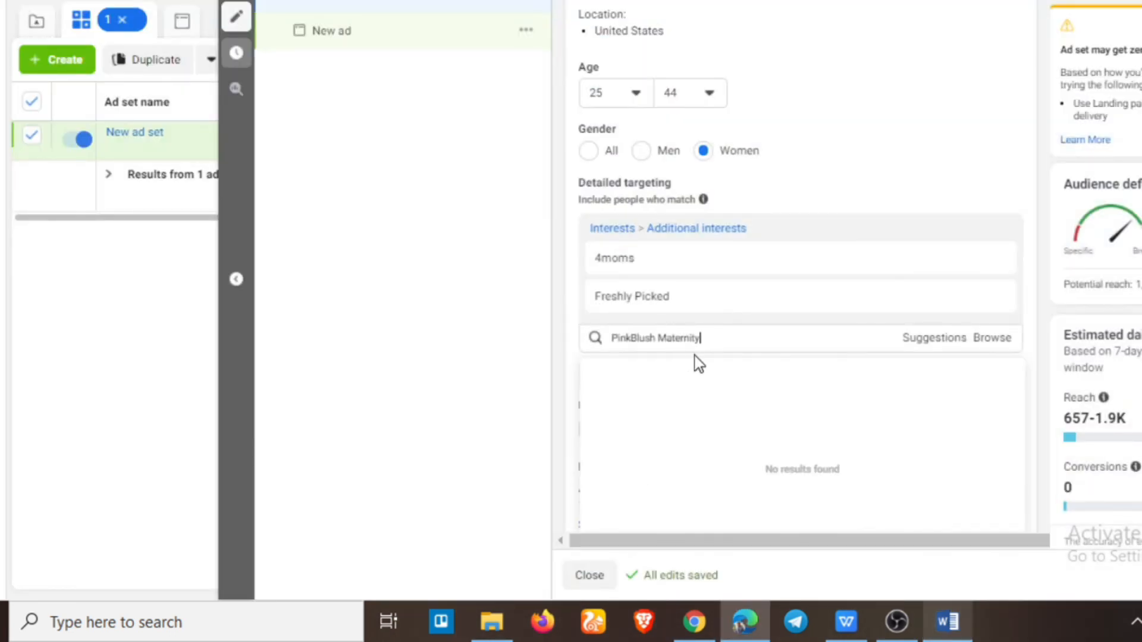
pyautogui.hotkey('ctrl', 'a')
pyautogui.hotkey('ctrl', 'v')
# Delete PinkBlush Maternity and Posh Peanut from the Word list and highlight the remaining brands, Freshly Picked and 4moms.
pyautogui.click(947, 622)
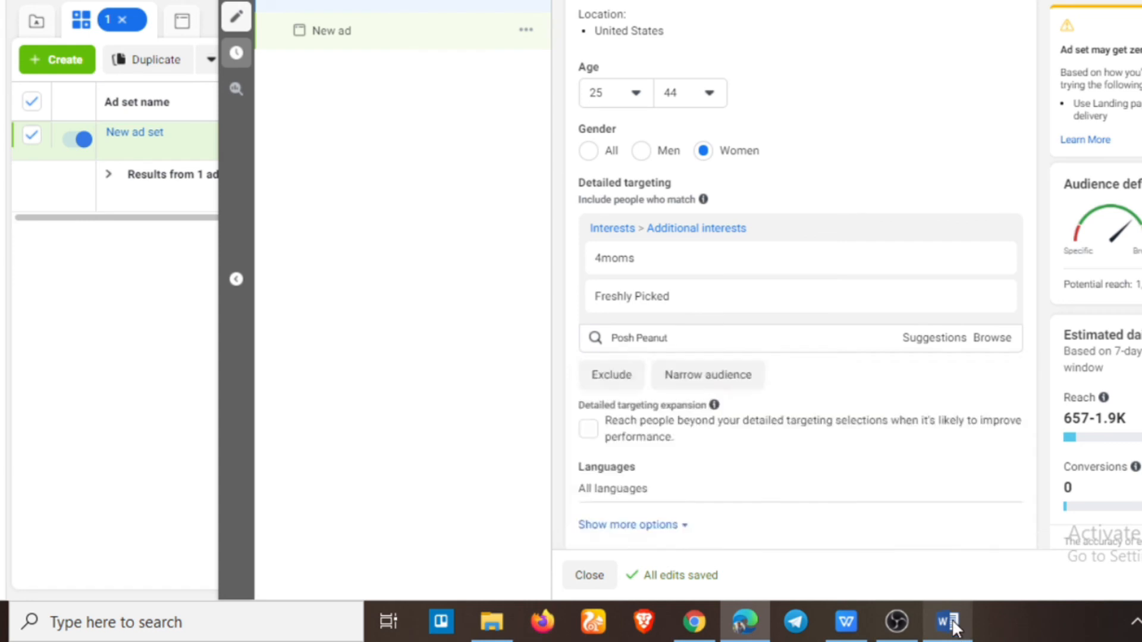
pyautogui.click(524, 247)
pyautogui.moveTo(461, 225); pyautogui.dragTo(305, 212)
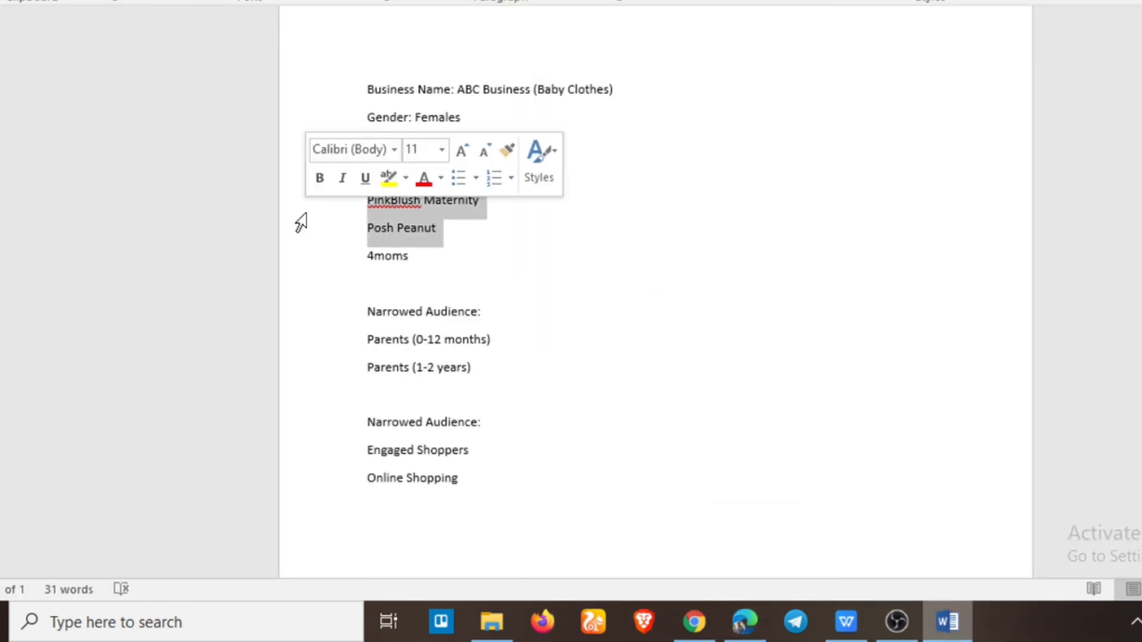
pyautogui.press('Delete')
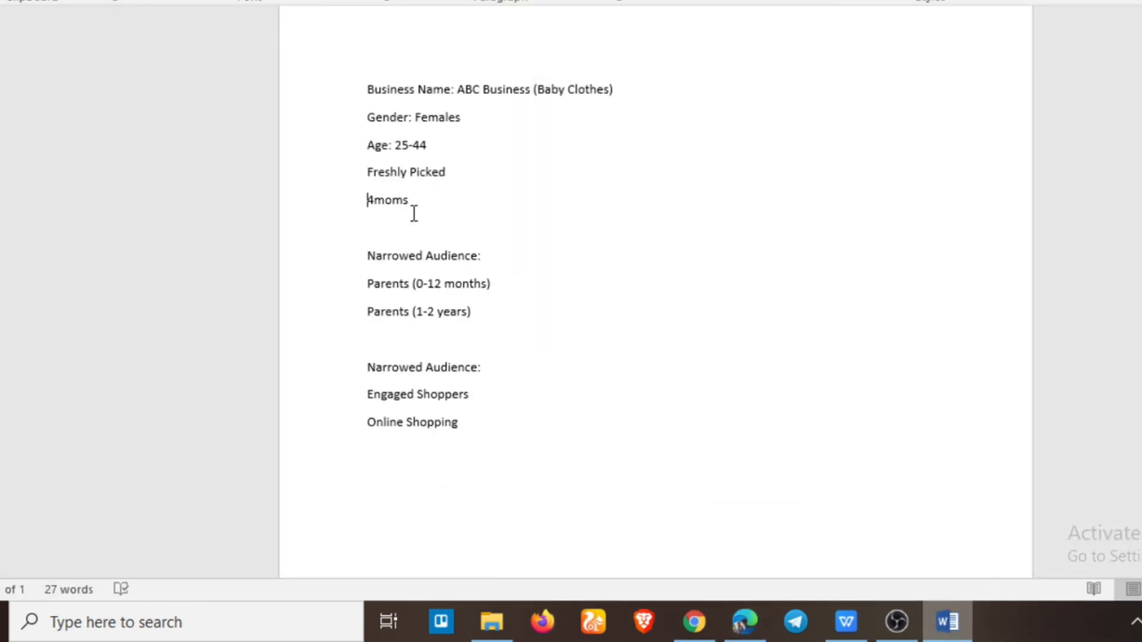
pyautogui.moveTo(410, 200); pyautogui.dragTo(365, 177)
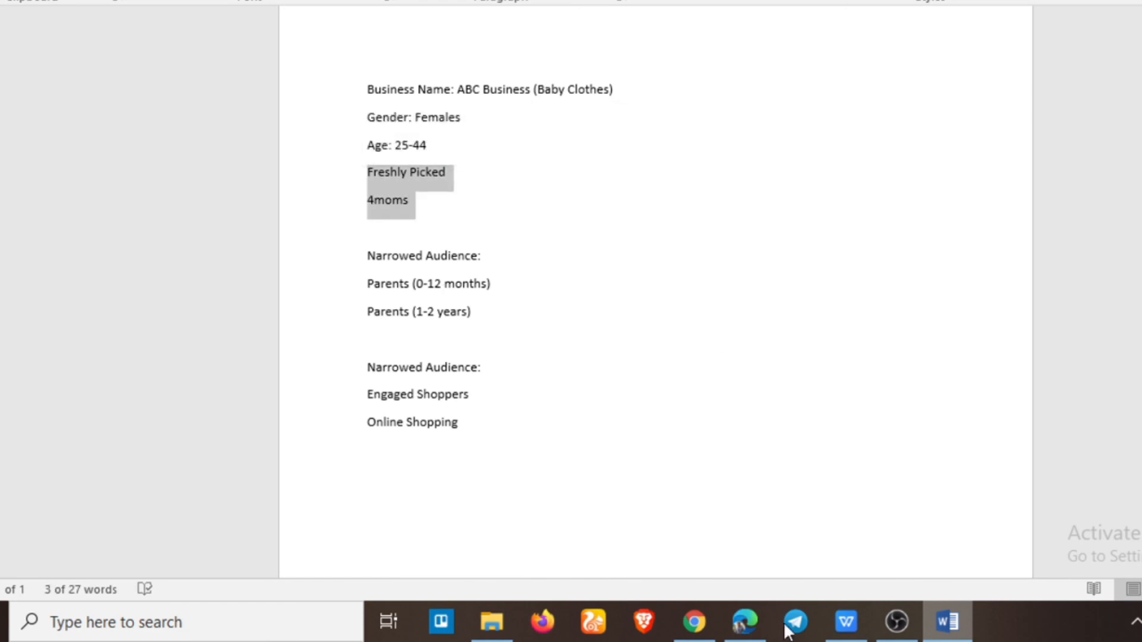
# Narrow the ad set's audience with the New parents (0-12 months) demographic, searching for "paren".
pyautogui.click(953, 638)
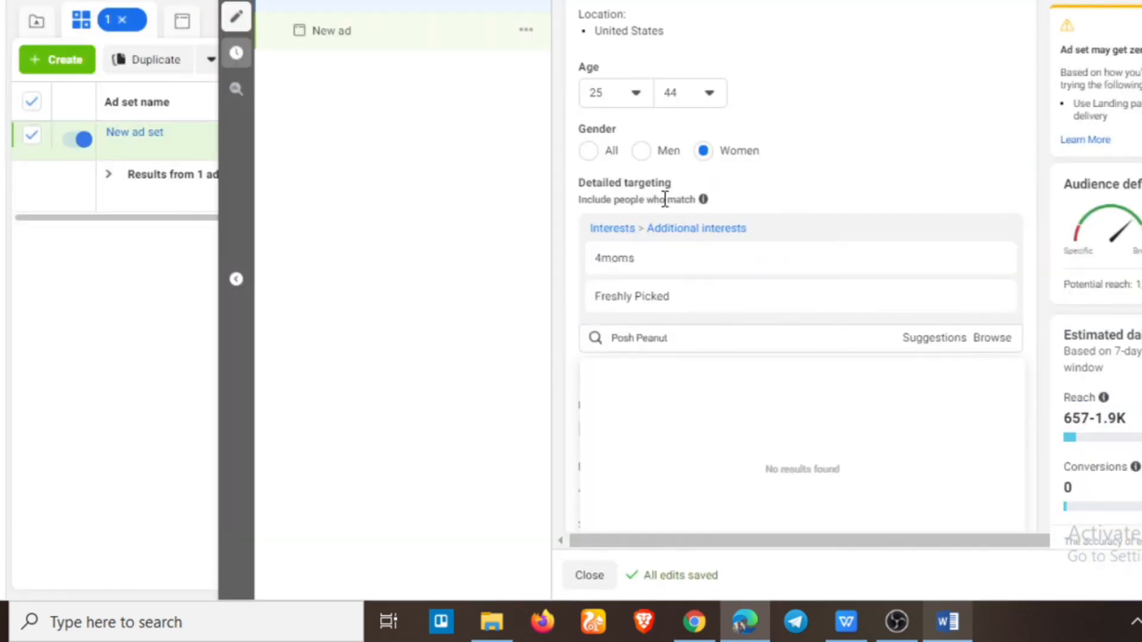
pyautogui.click(1041, 327)
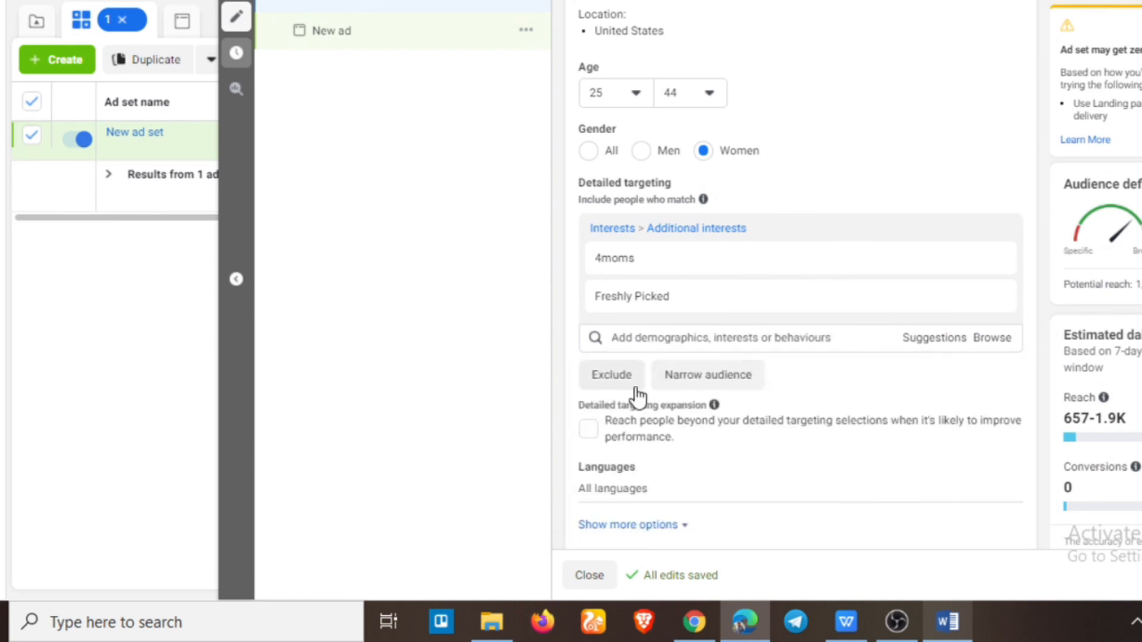
pyautogui.click(730, 378)
pyautogui.scroll(-1, 721, 378)
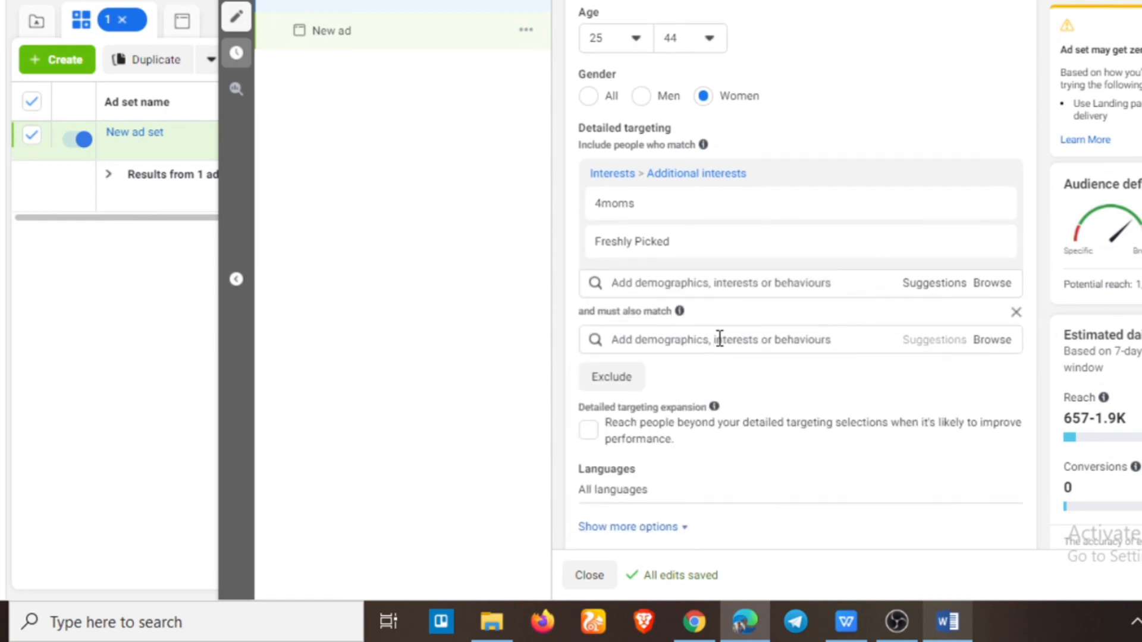
pyautogui.click(720, 339)
pyautogui.write('paren')
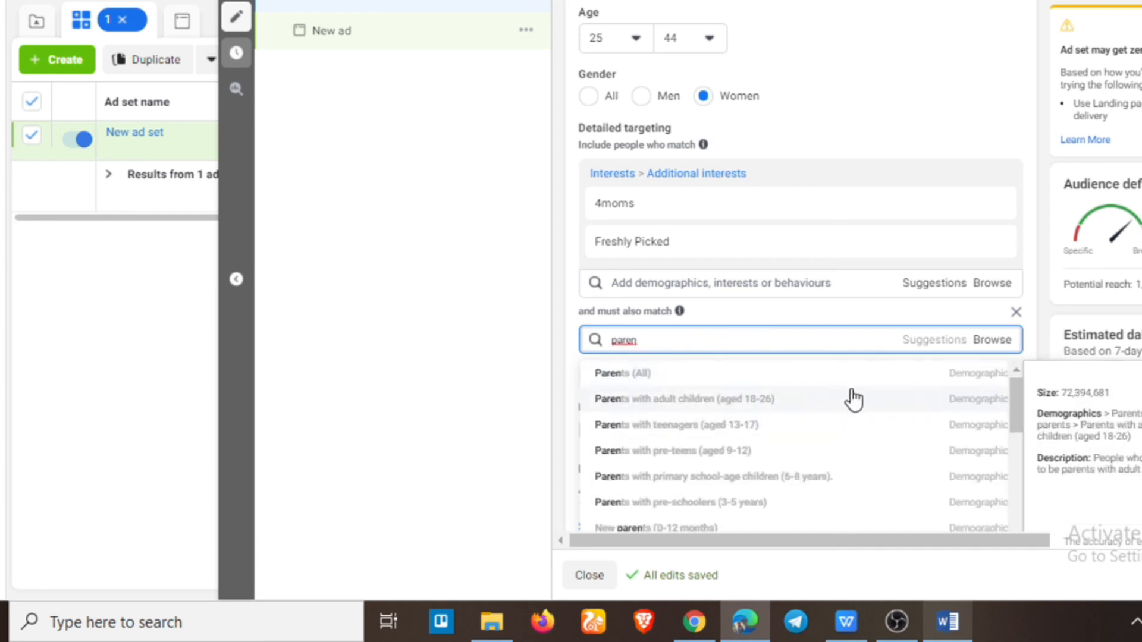
pyautogui.scroll(-1, 833, 408)
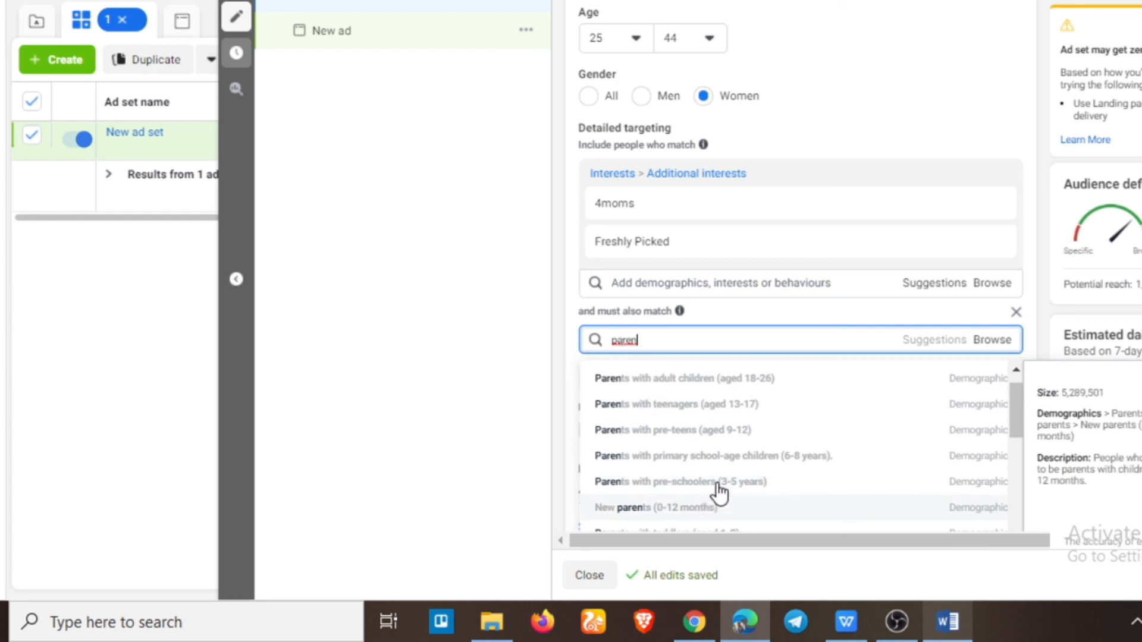
pyautogui.click(720, 500)
pyautogui.click(919, 417)
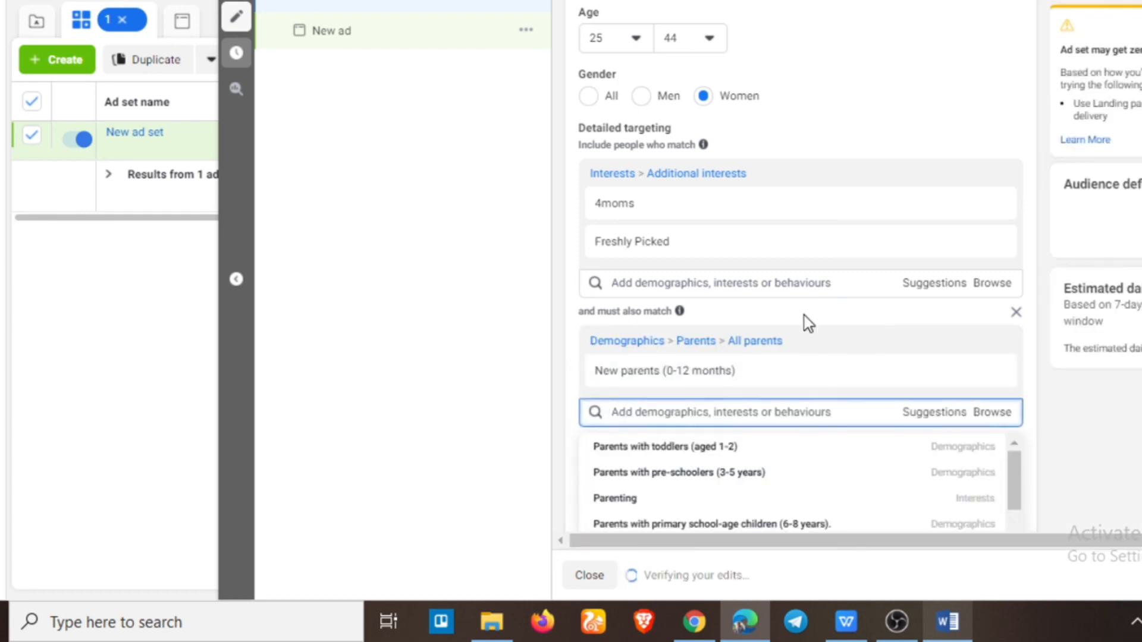
# Add Parents with toddlers (aged 1-2) to the narrowed audience from the suggested demographics.
pyautogui.scroll(-2, 804, 316)
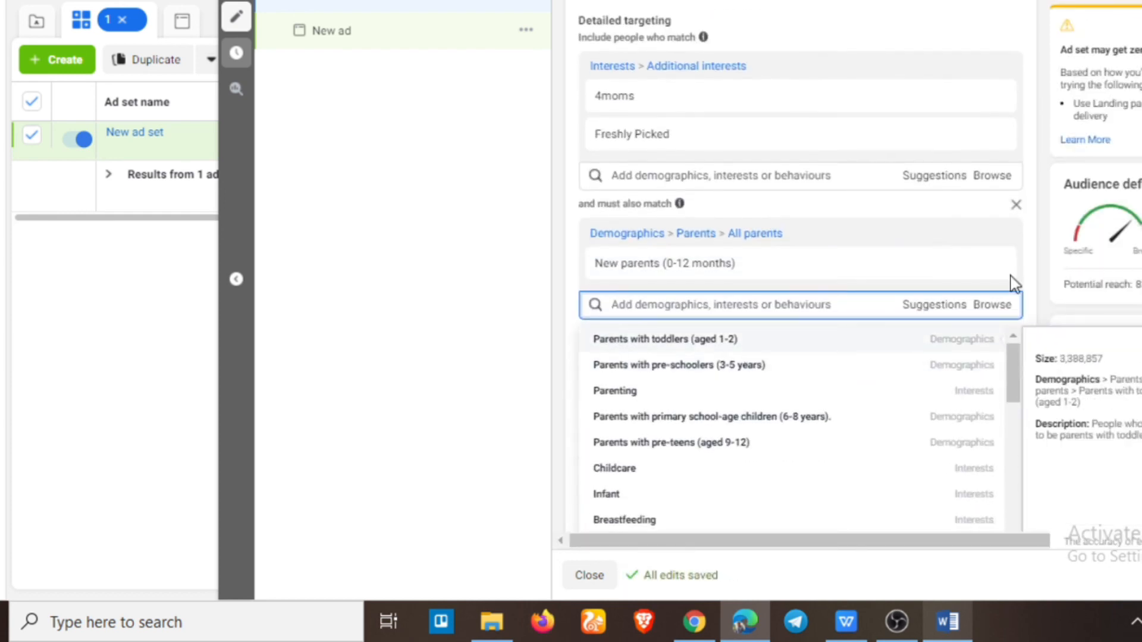
pyautogui.click(832, 339)
pyautogui.click(1048, 284)
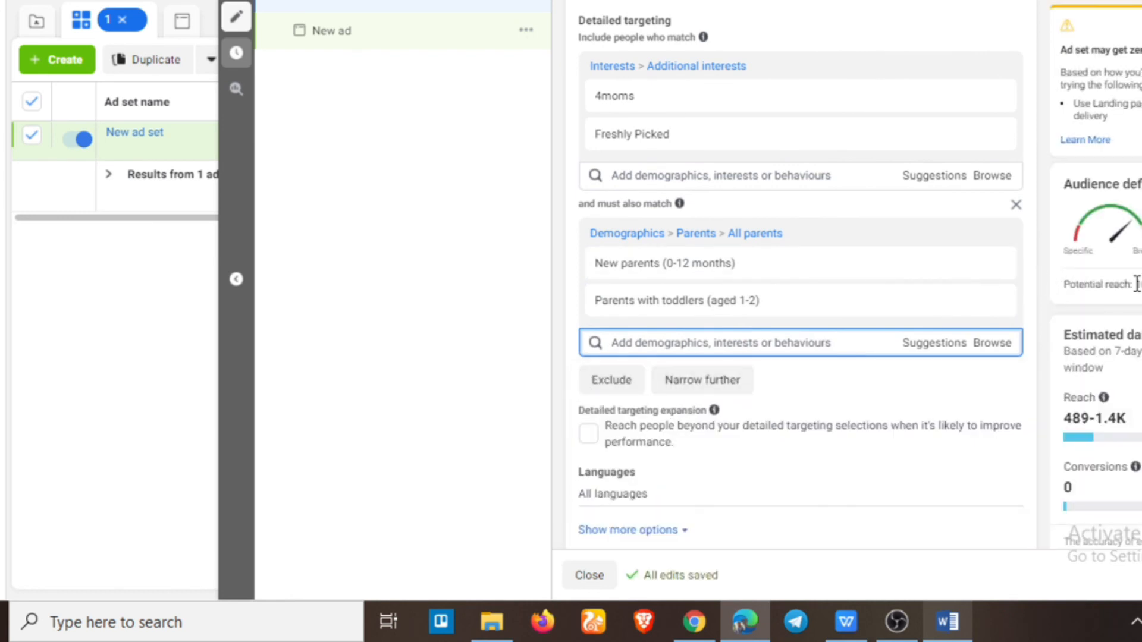
# Examine the potential reach and estimated daily results for the narrowed audience.
pyautogui.moveTo(1063, 284); pyautogui.dragTo(1138, 285)
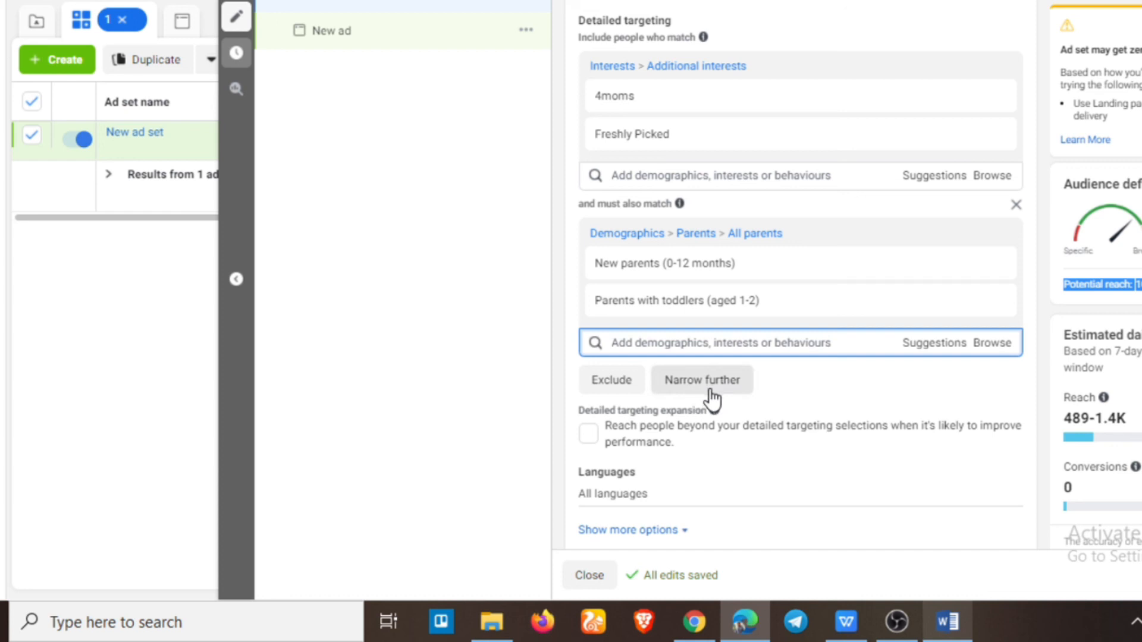
pyautogui.click(843, 394)
pyautogui.scroll(-1, 1095, 333)
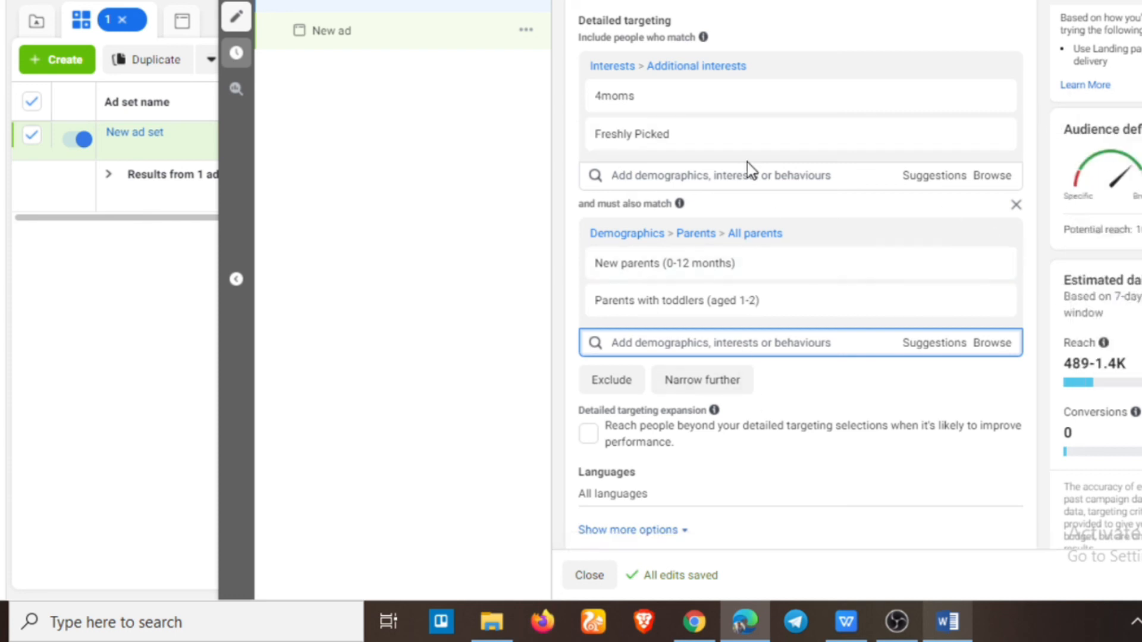
pyautogui.moveTo(1059, 227); pyautogui.dragTo(1132, 298)
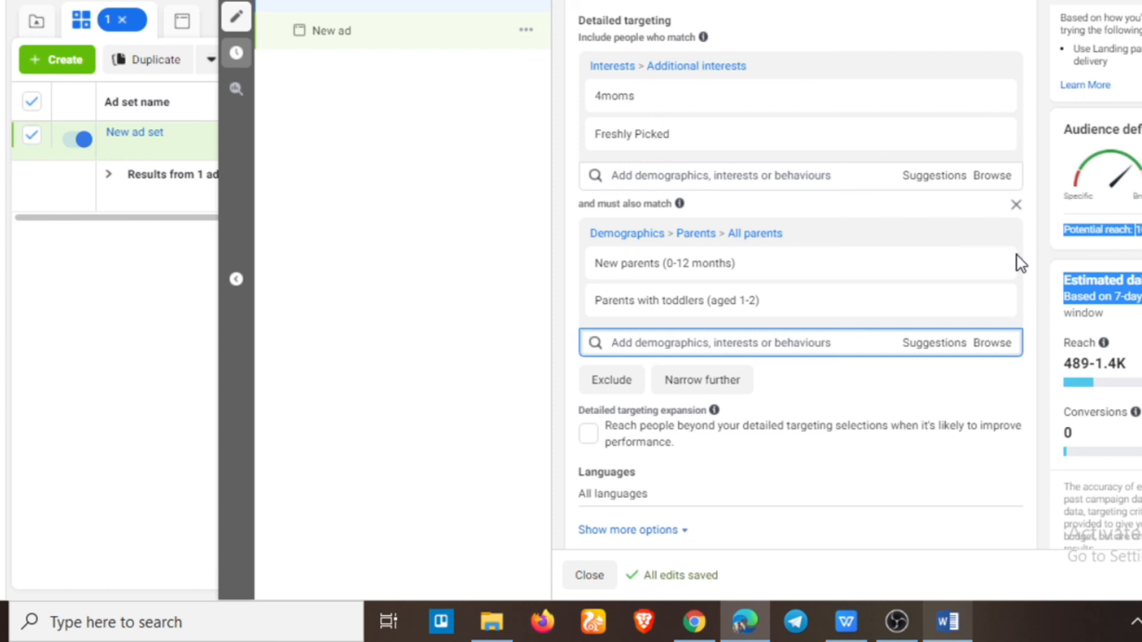
pyautogui.click(1053, 179)
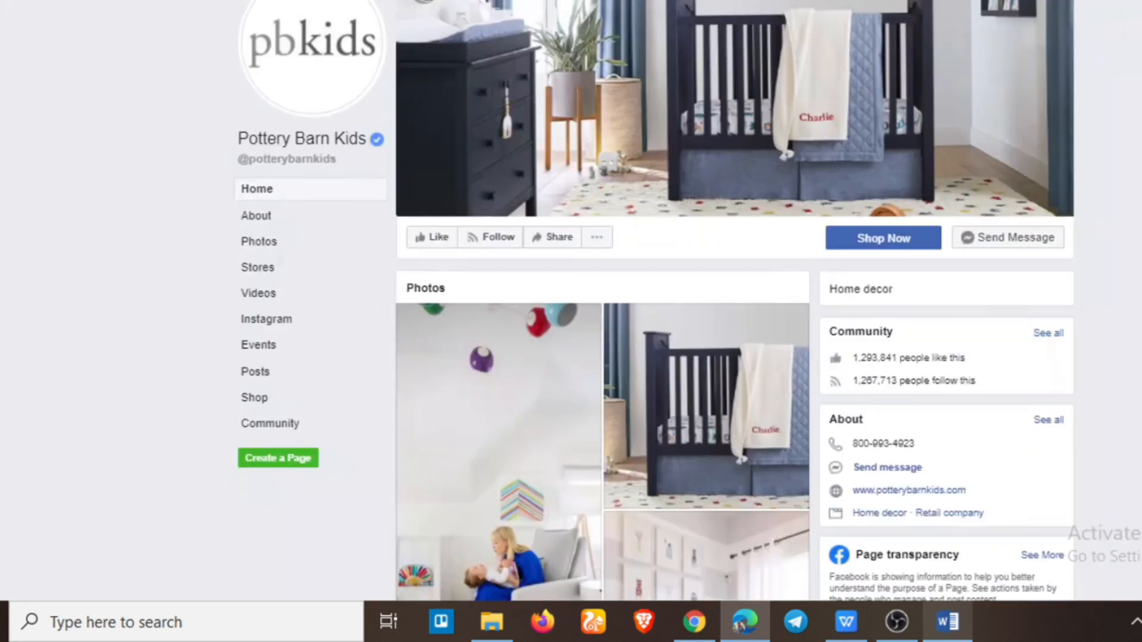
# Search the main detailed targeting for "Pottery Barn Kids" copied from its Facebook page and pick the Pottery Barn interest.
pyautogui.moveTo(237, 143); pyautogui.dragTo(365, 157)
pyautogui.hotkey('ctrl', 'c')
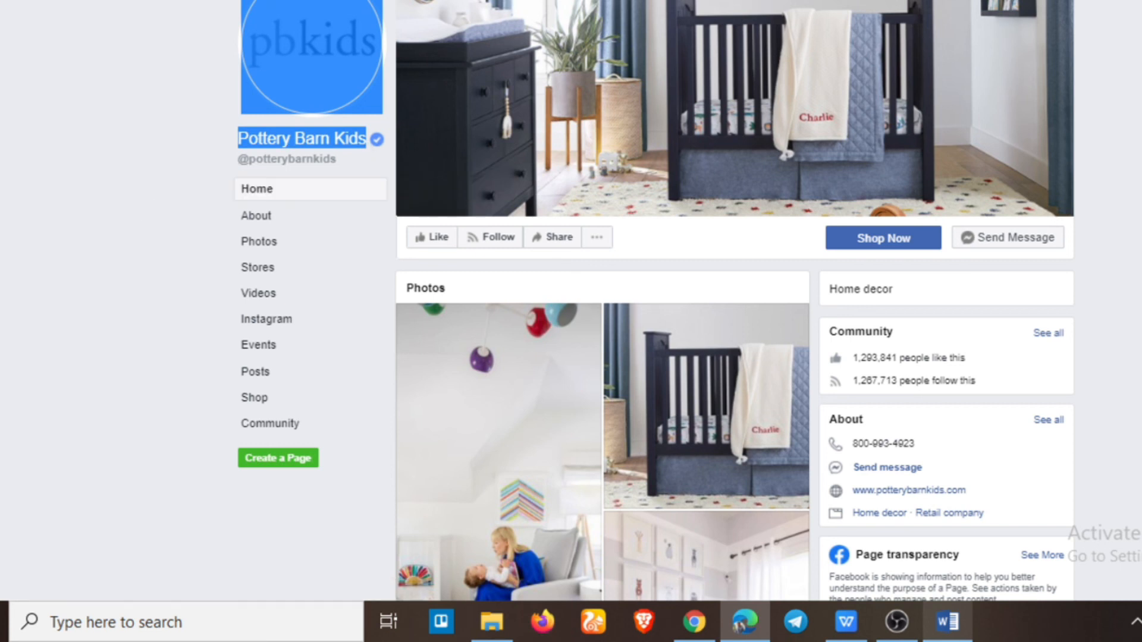
pyautogui.hotkey('ctrl', 'Tab')
pyautogui.click(706, 174)
pyautogui.hotkey('ctrl', 'v')
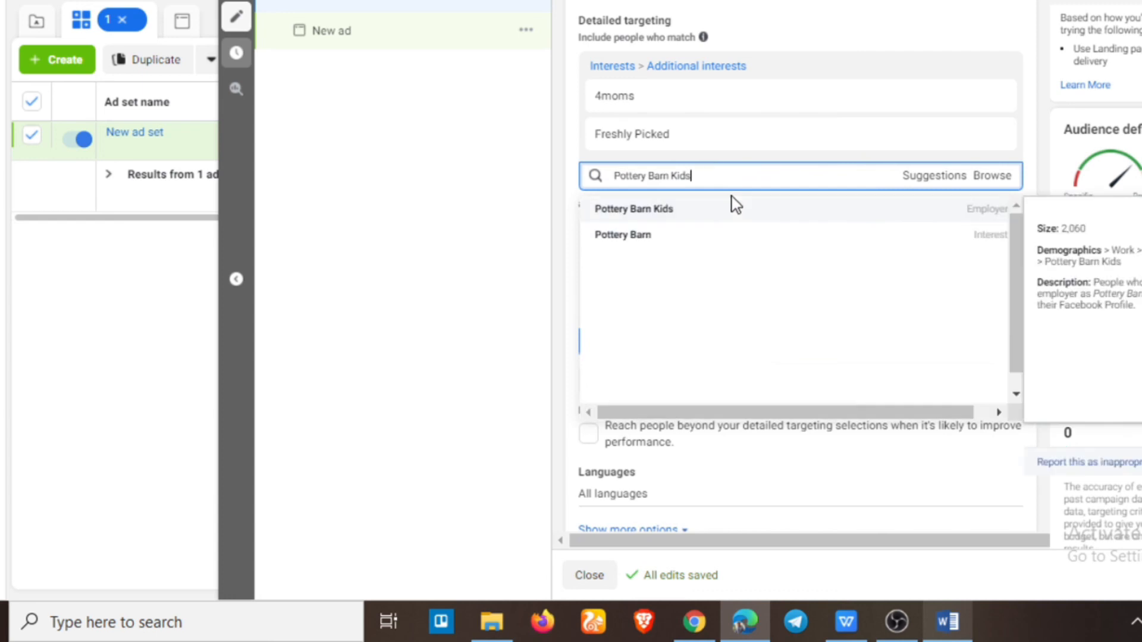
pyautogui.click(696, 240)
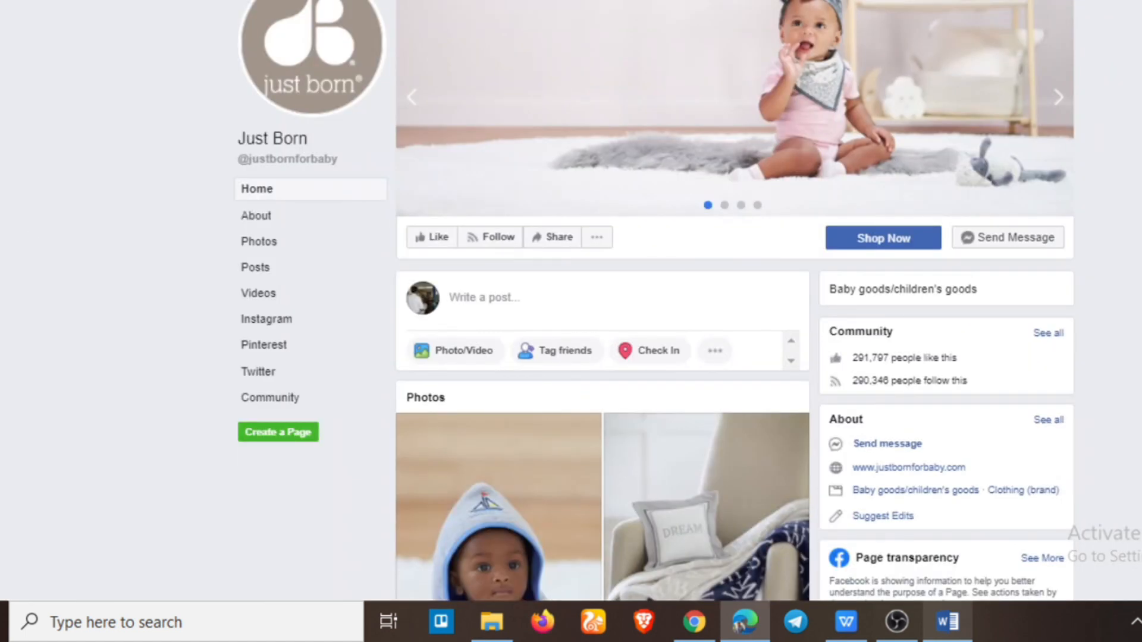
# Switch to the Word document and return to the brand list in the audience notes.
pyautogui.click(948, 621)
pyautogui.scroll(1, 628, 363)
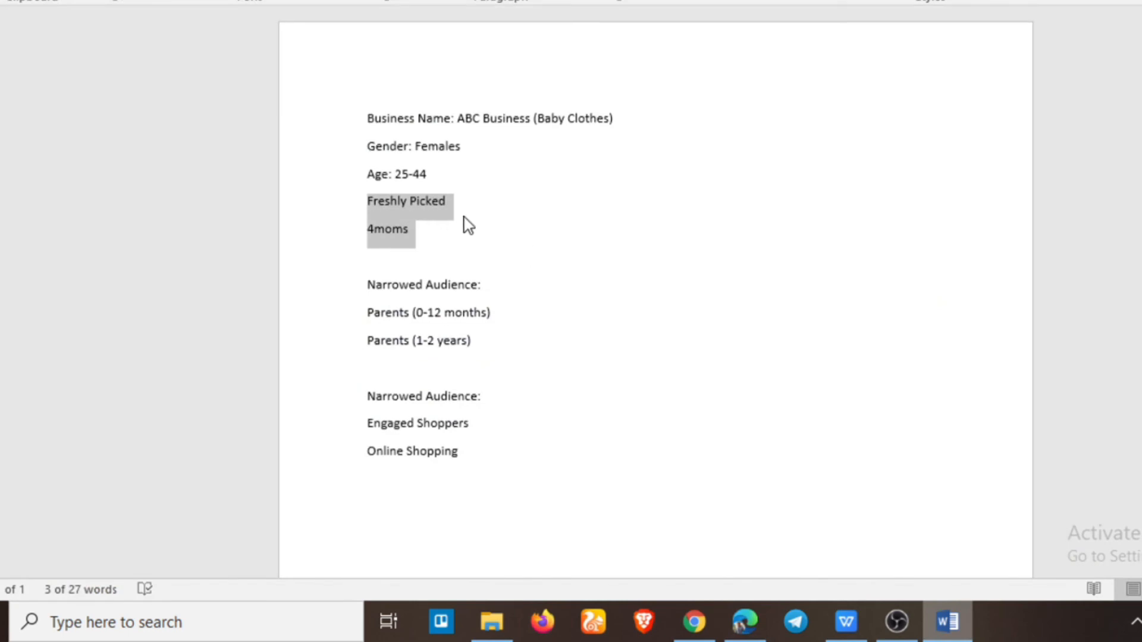